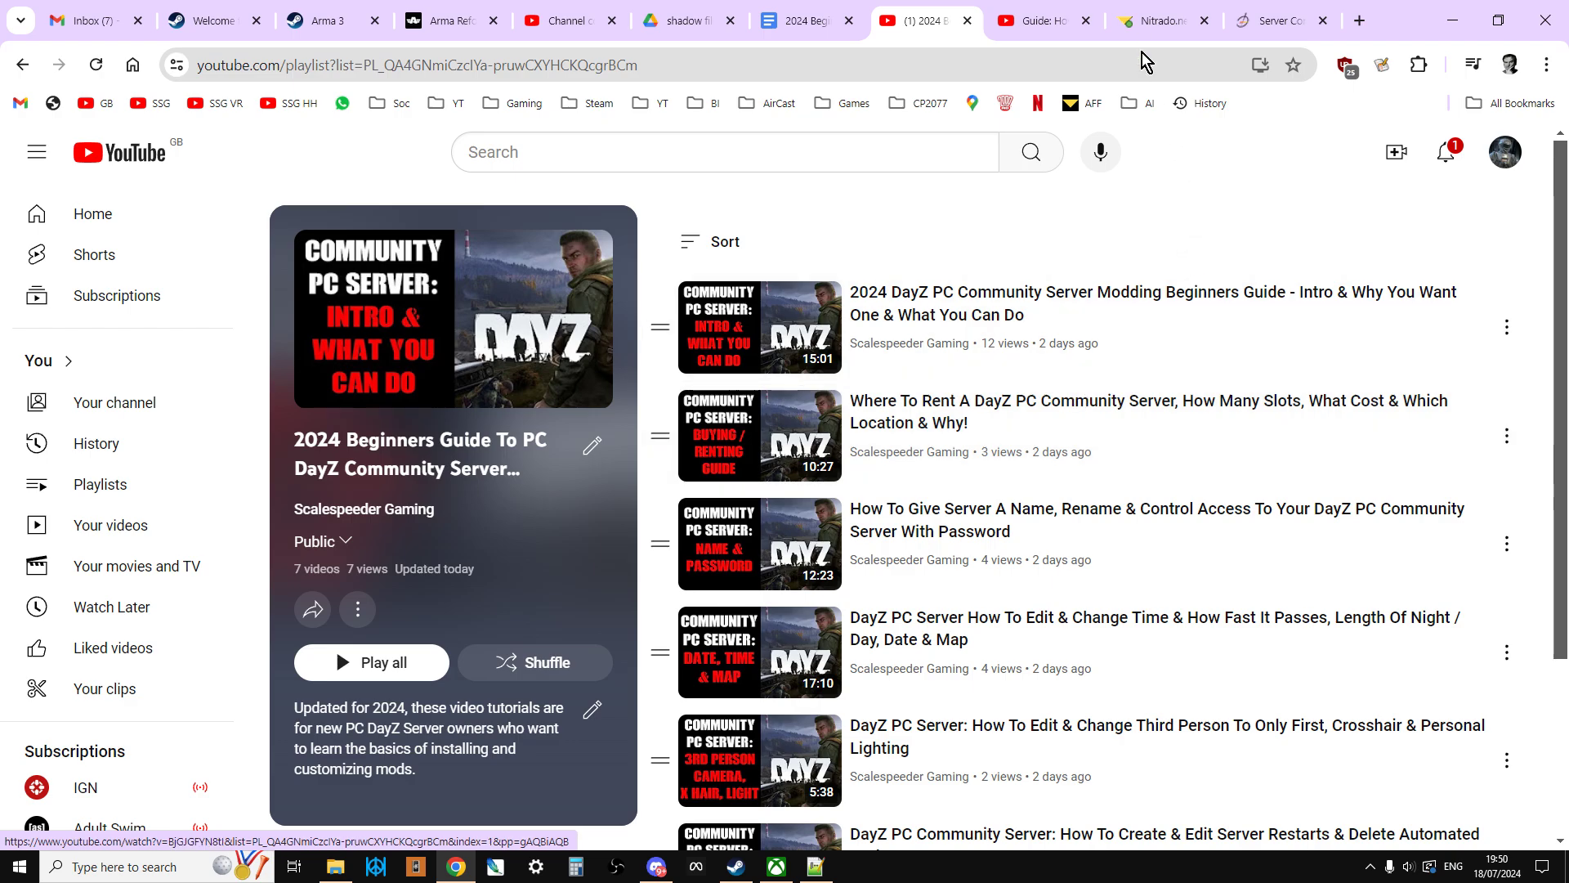
Switch to the Nitrado tab and scroll the server root listing dayzstandalone and restart.log
click(1161, 20)
scroll(939, 678, up, 3)
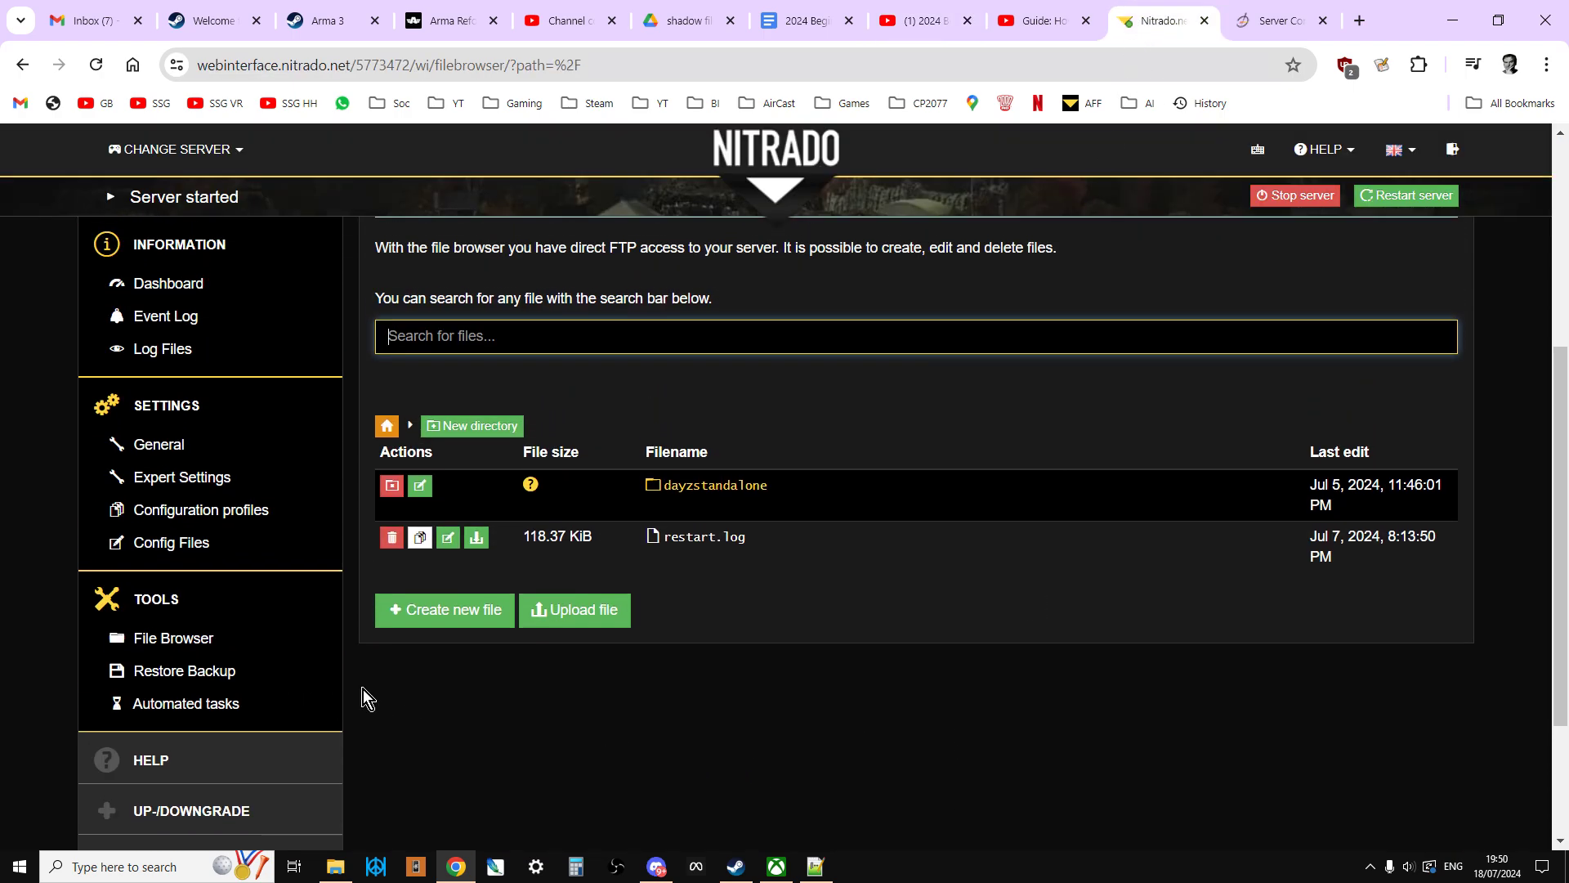
scroll(870, 513, up, 3)
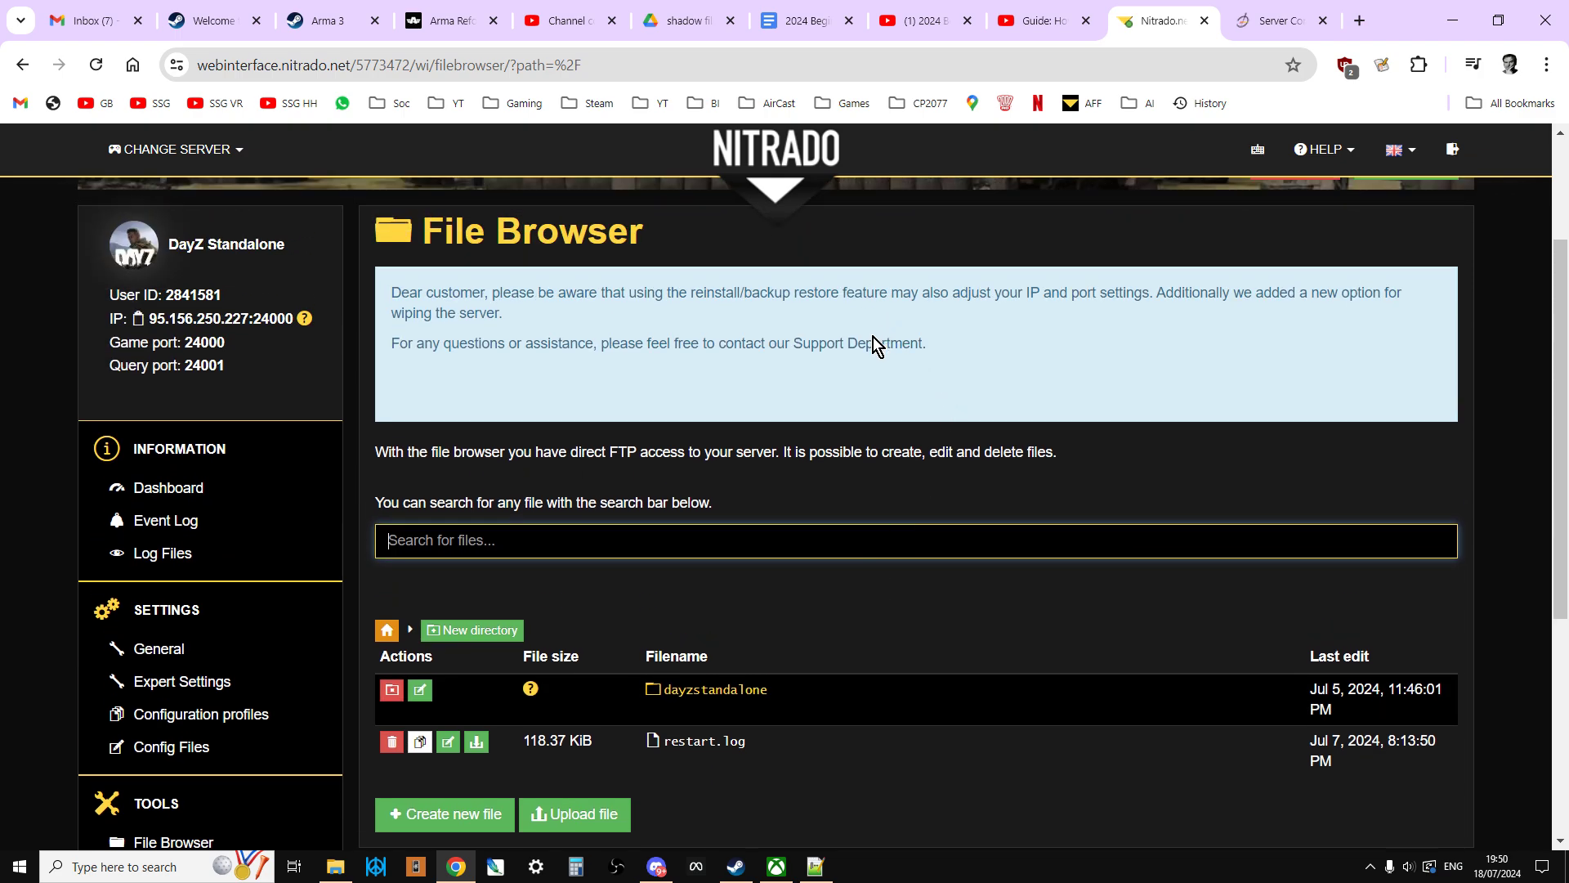
scroll(851, 483, down, 2)
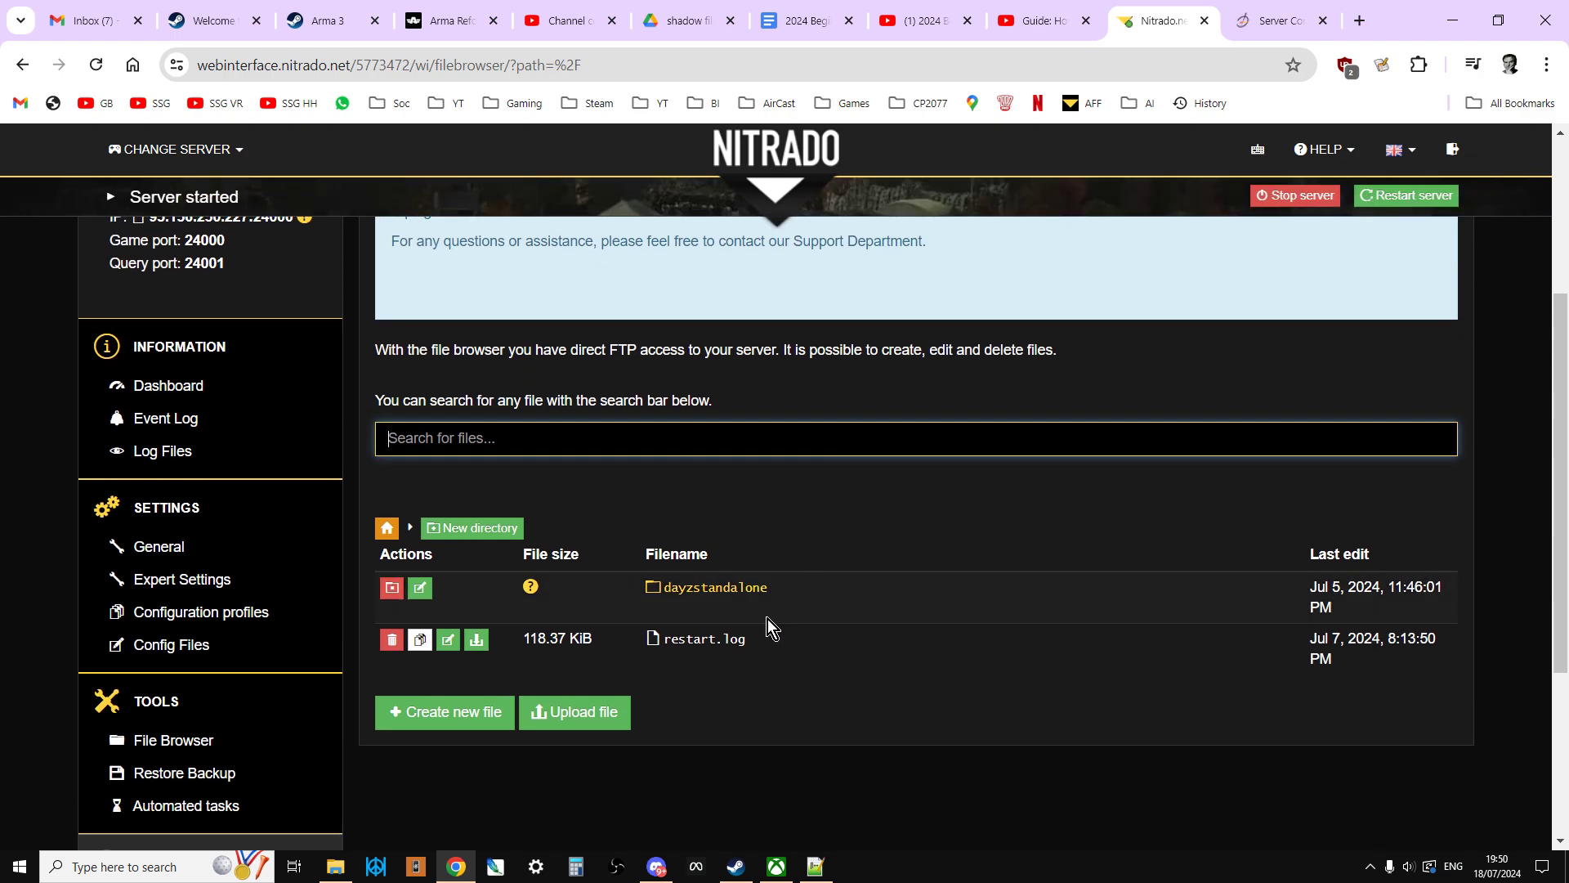
Glance at the local DayZServer folder in File Explorer, then return to Chrome
click(335, 866)
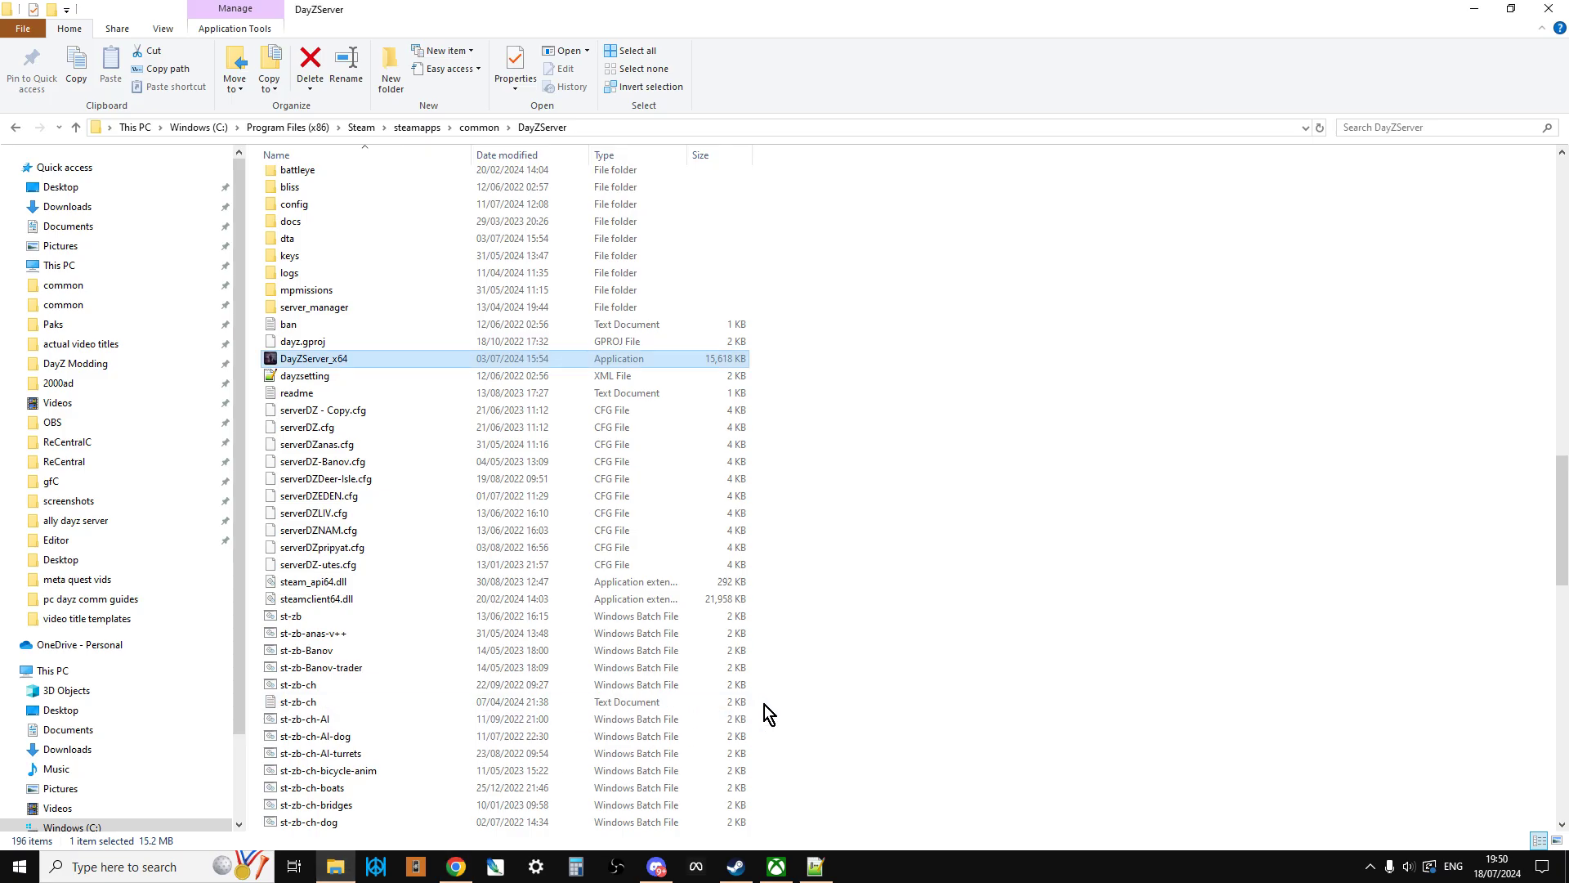
scroll(817, 694, up, 5)
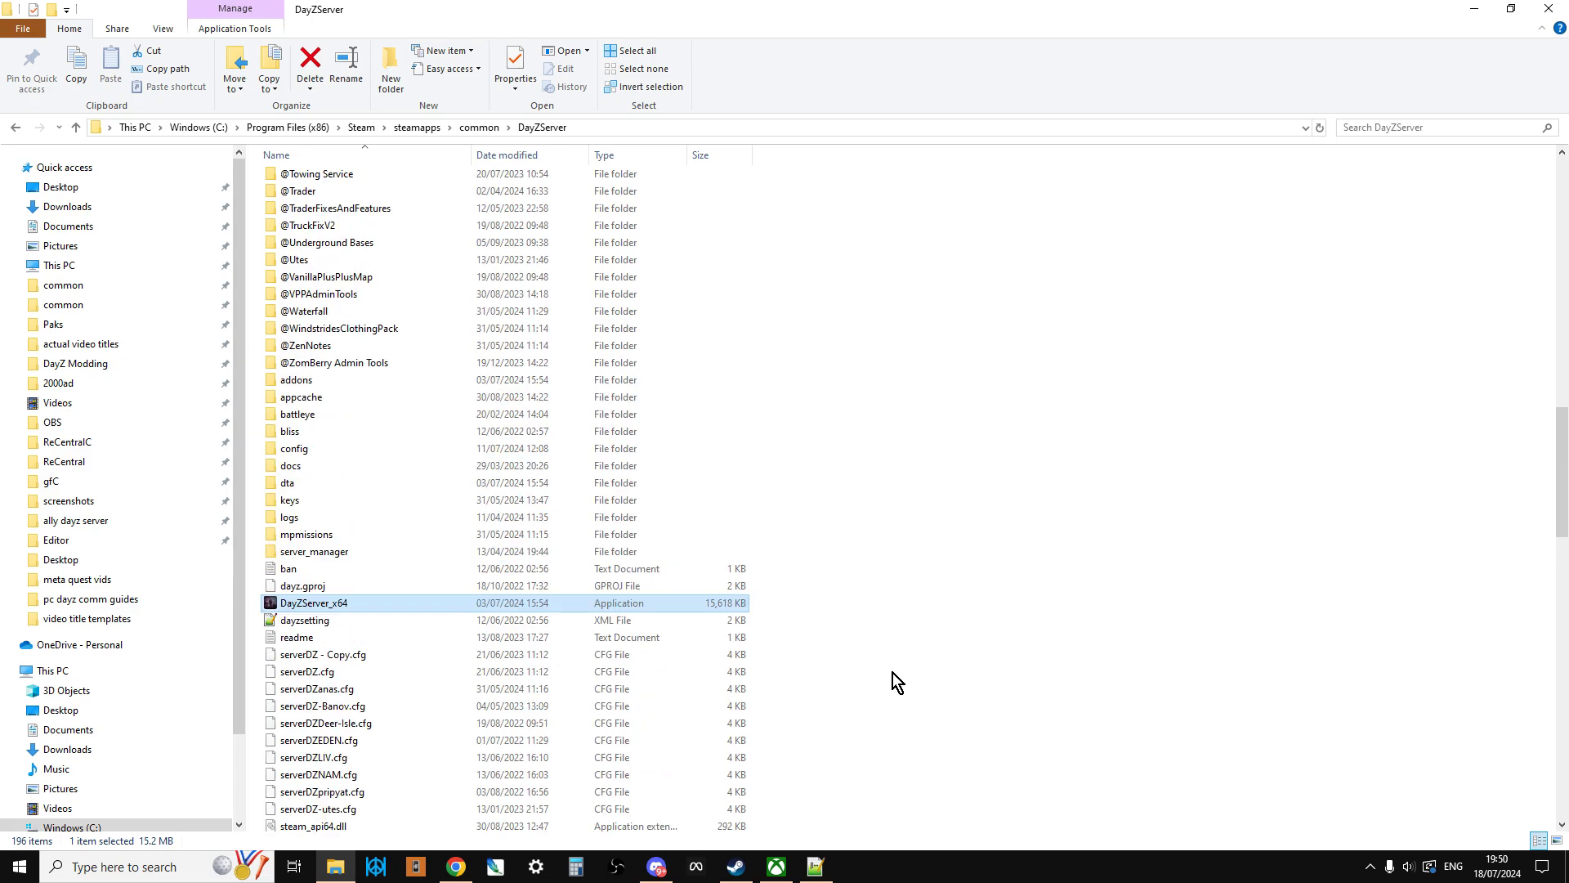
click(456, 866)
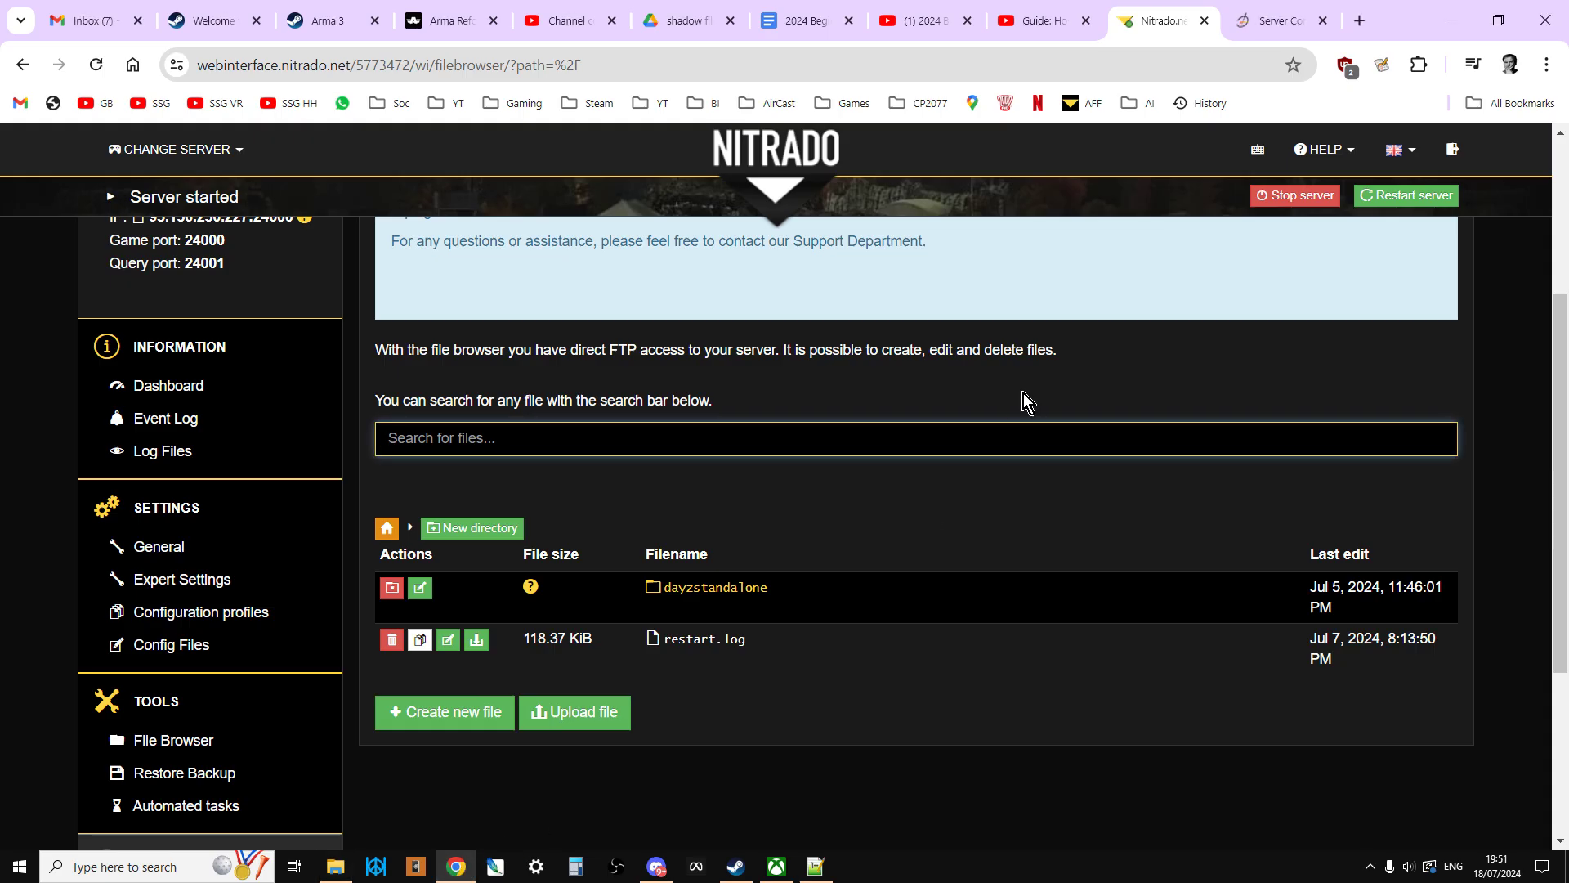
click(1038, 21)
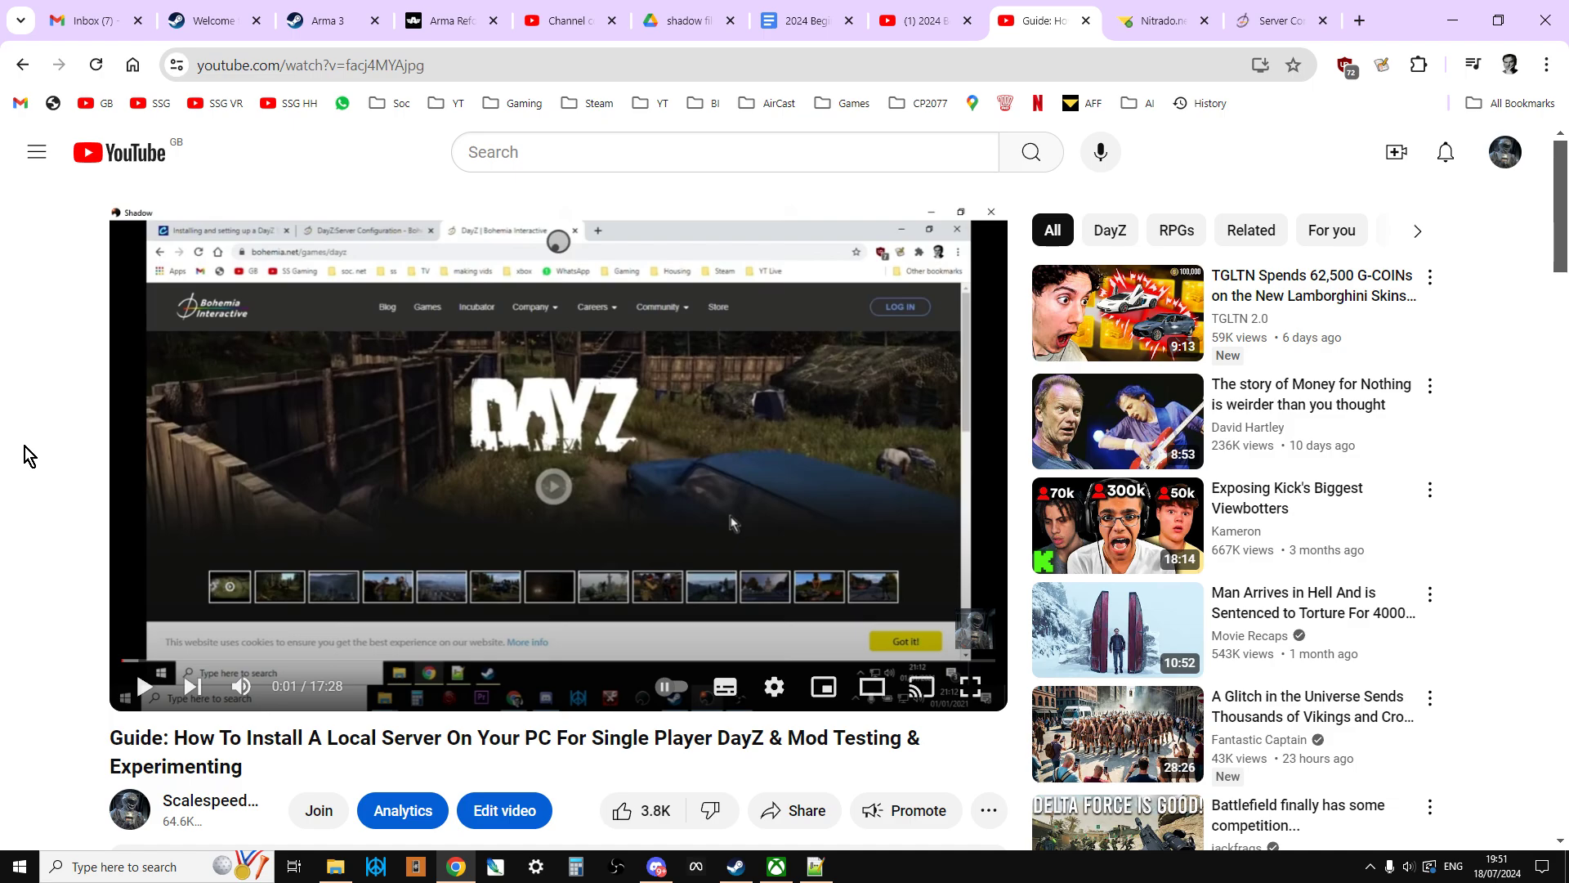
click(1163, 23)
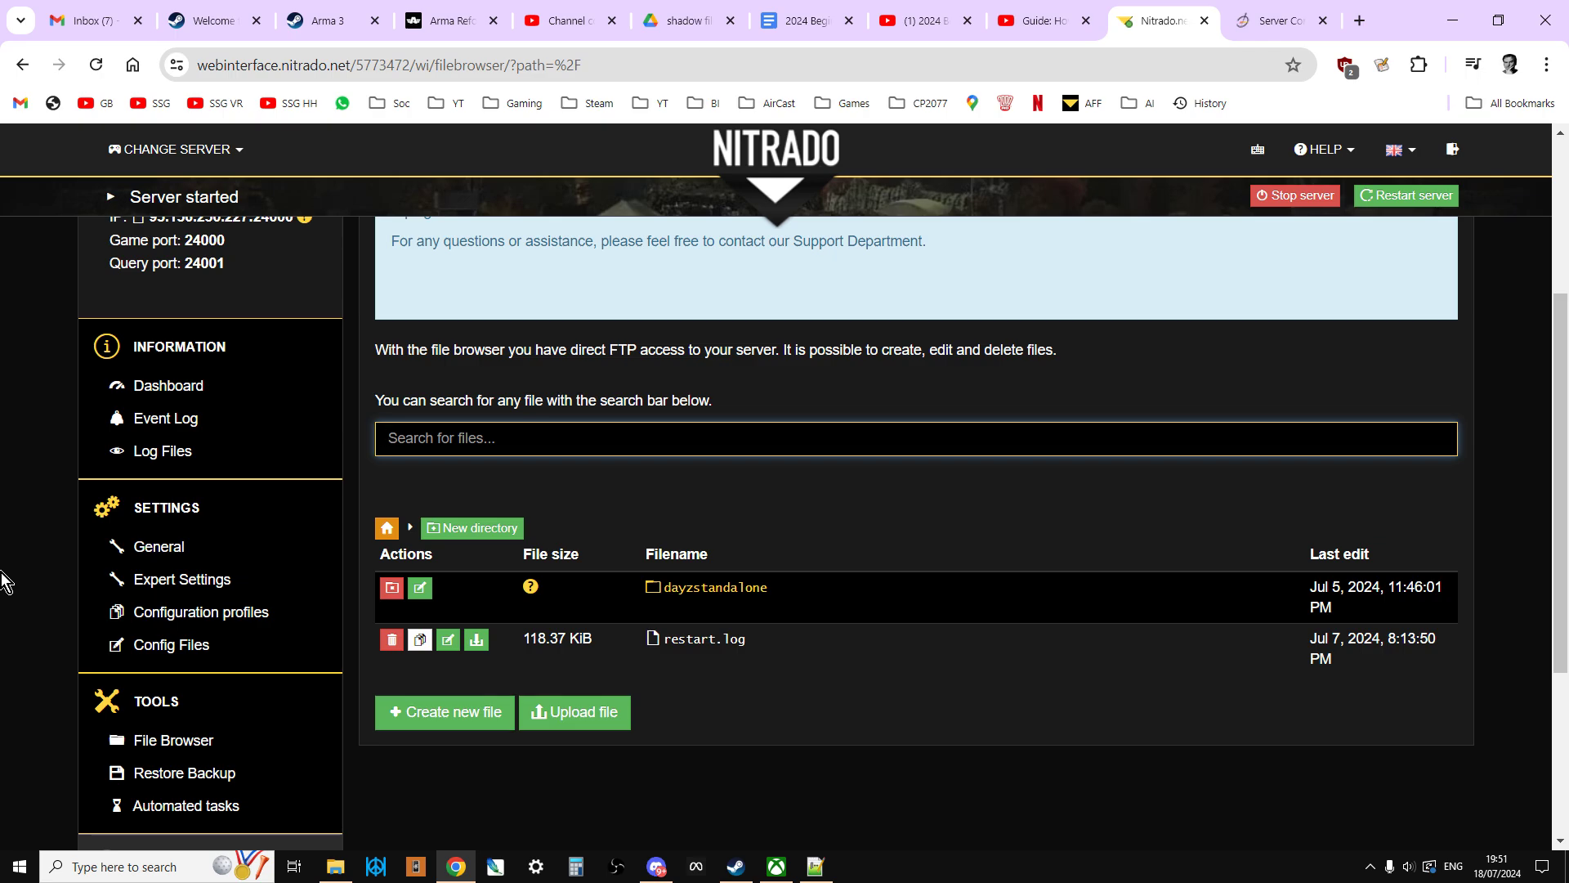
scroll(4, 583, up, 1)
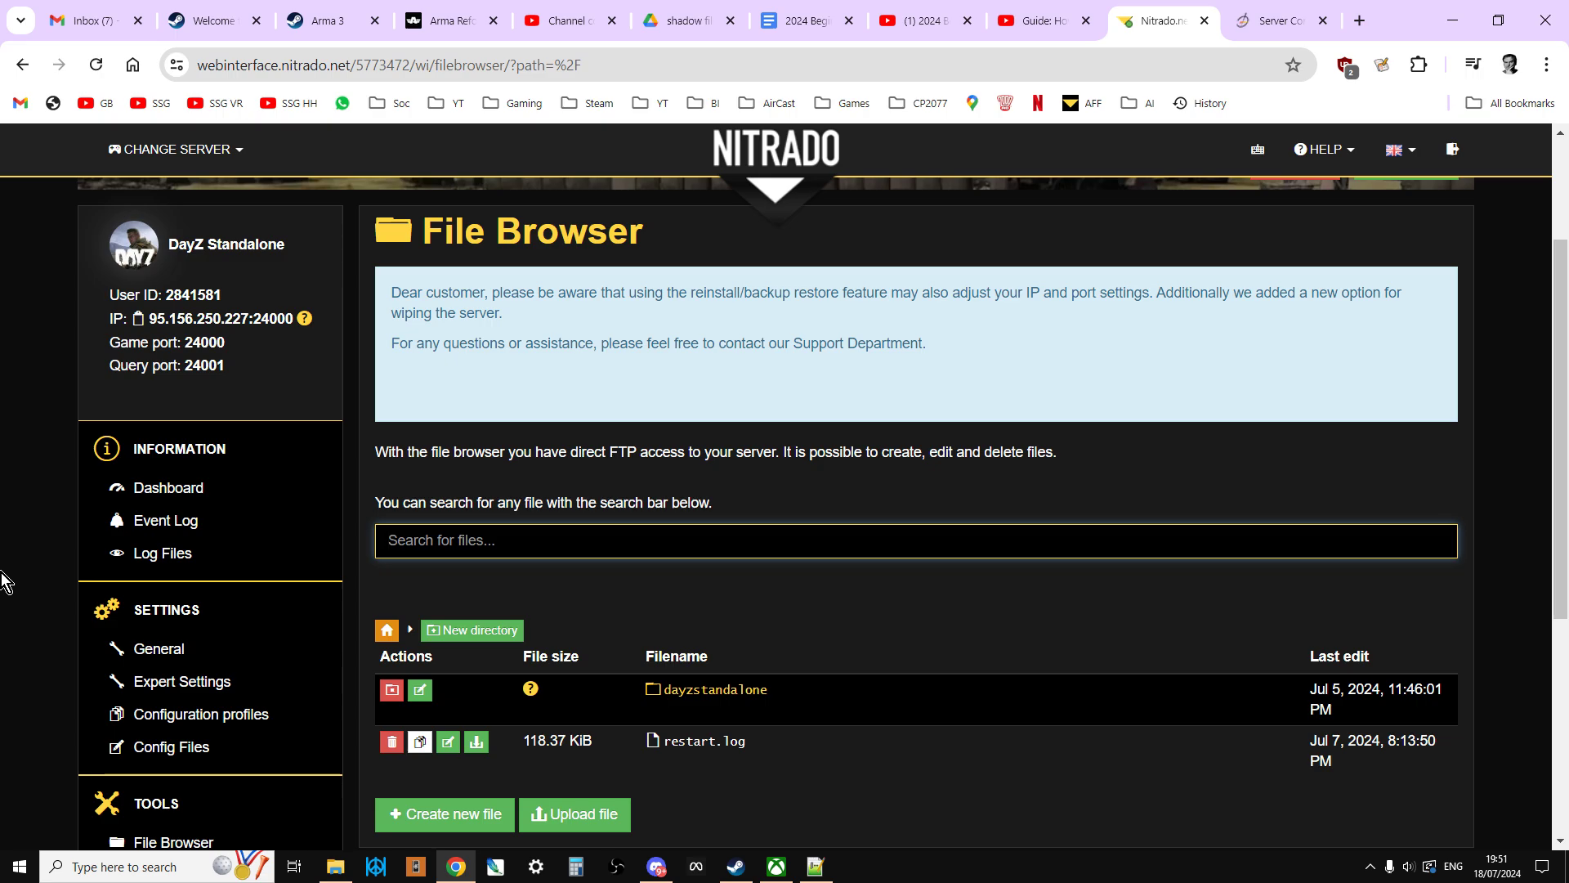
scroll(434, 572, up, 2)
scroll(742, 360, down, 3)
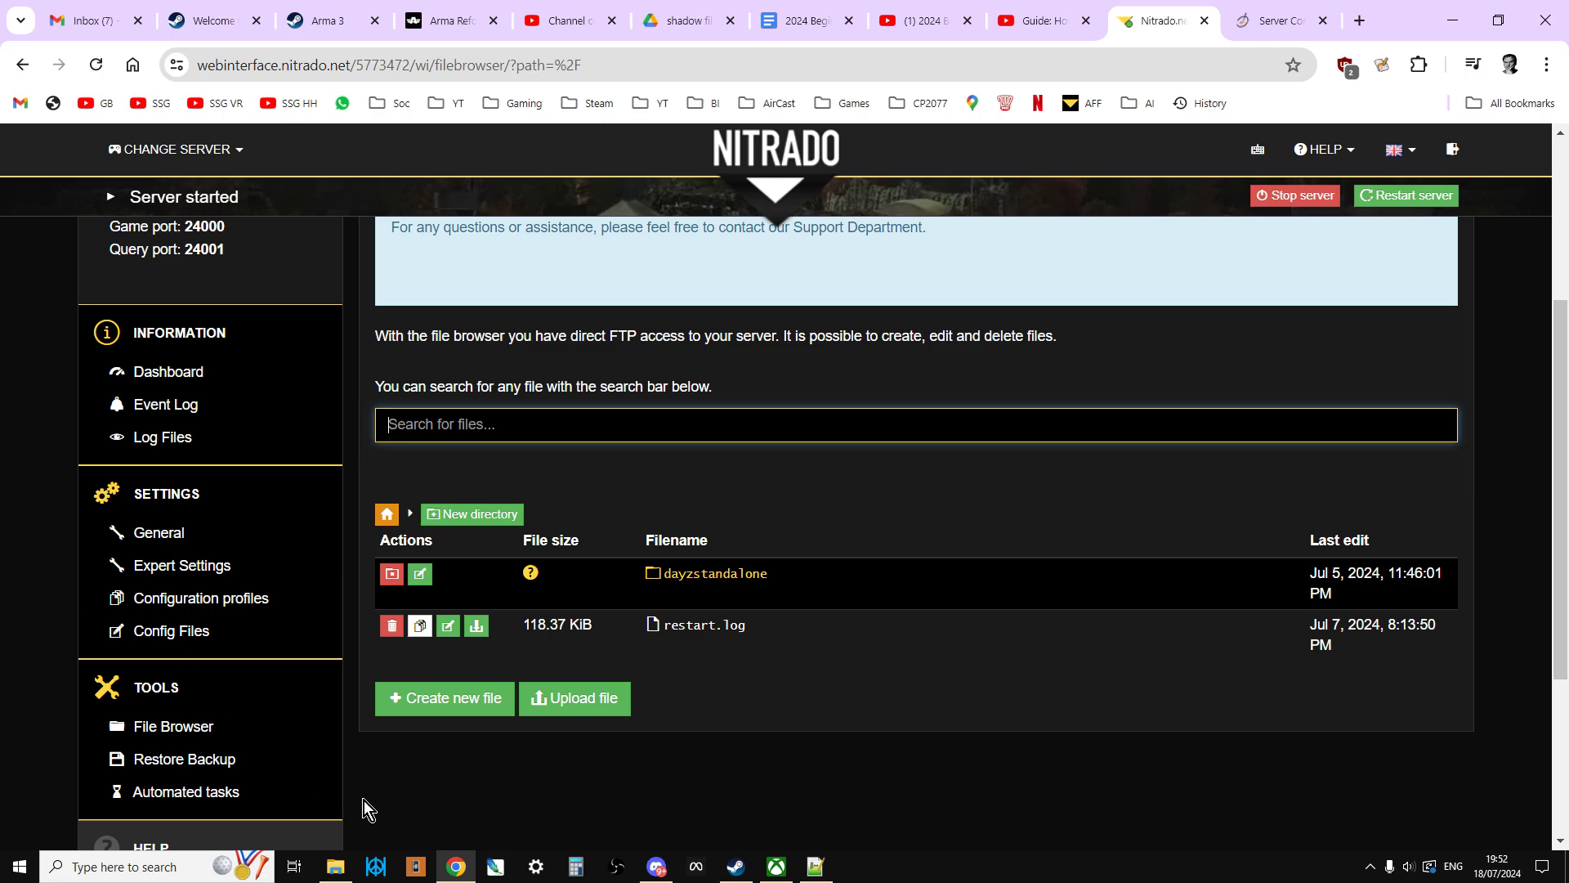
click(336, 871)
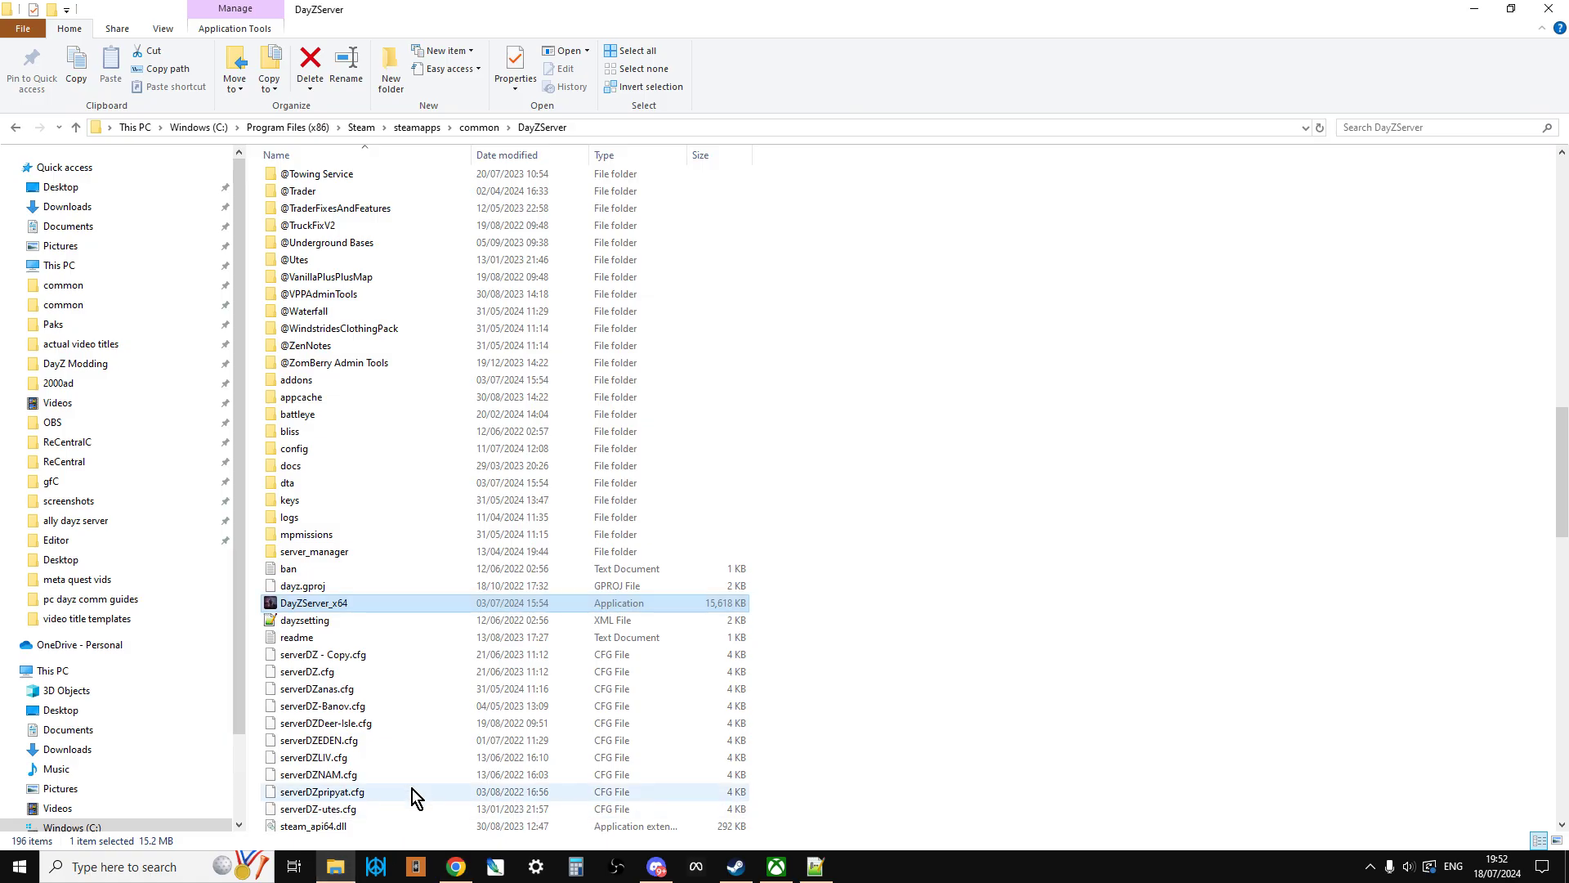
click(459, 869)
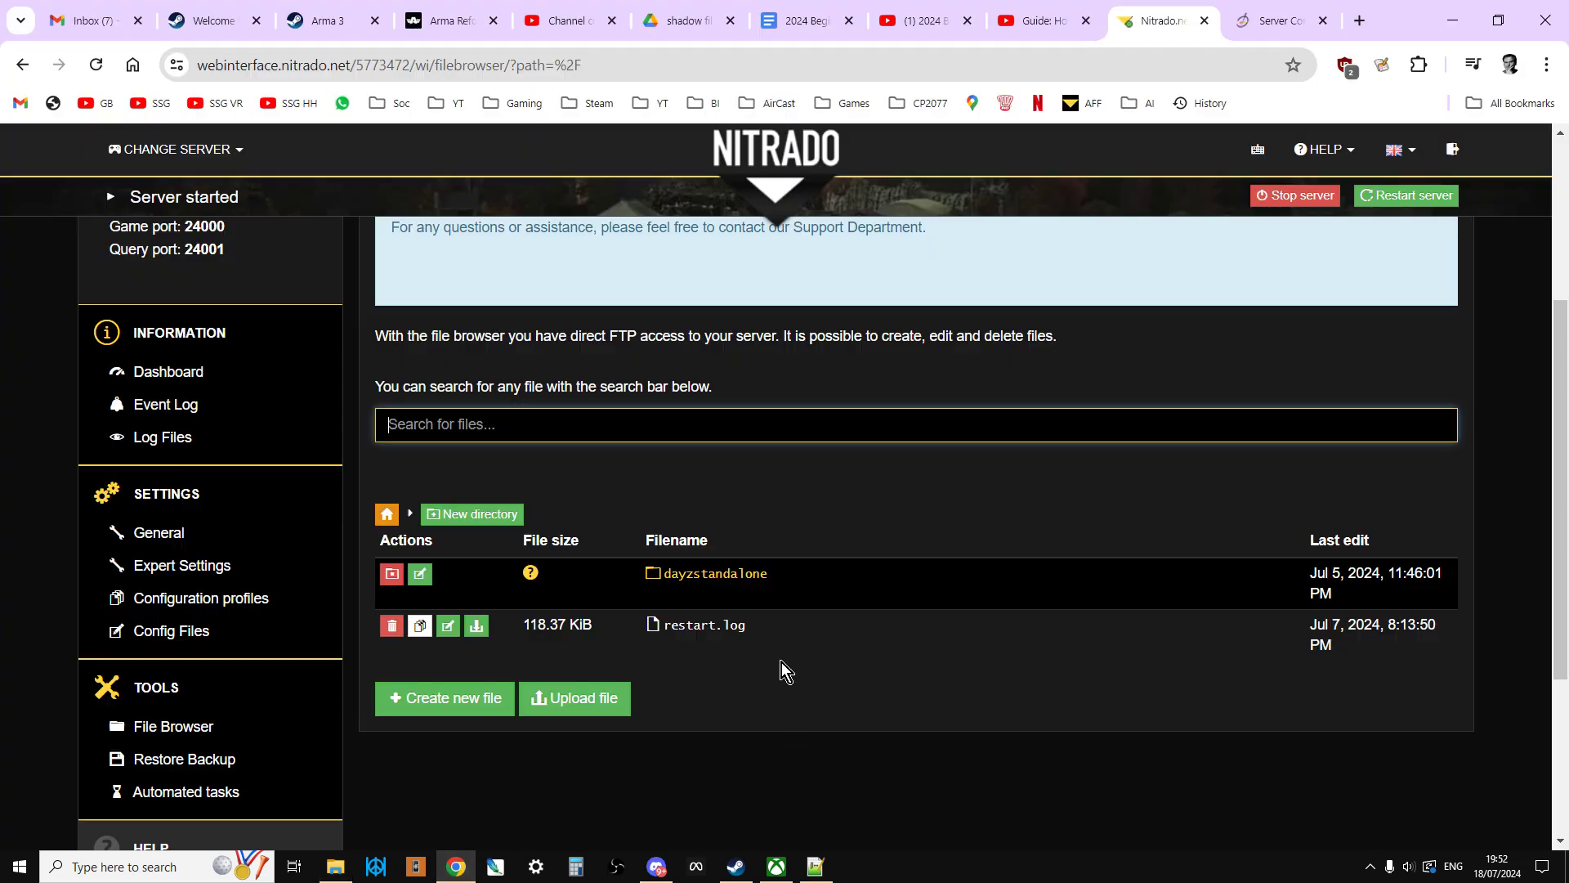
click(726, 576)
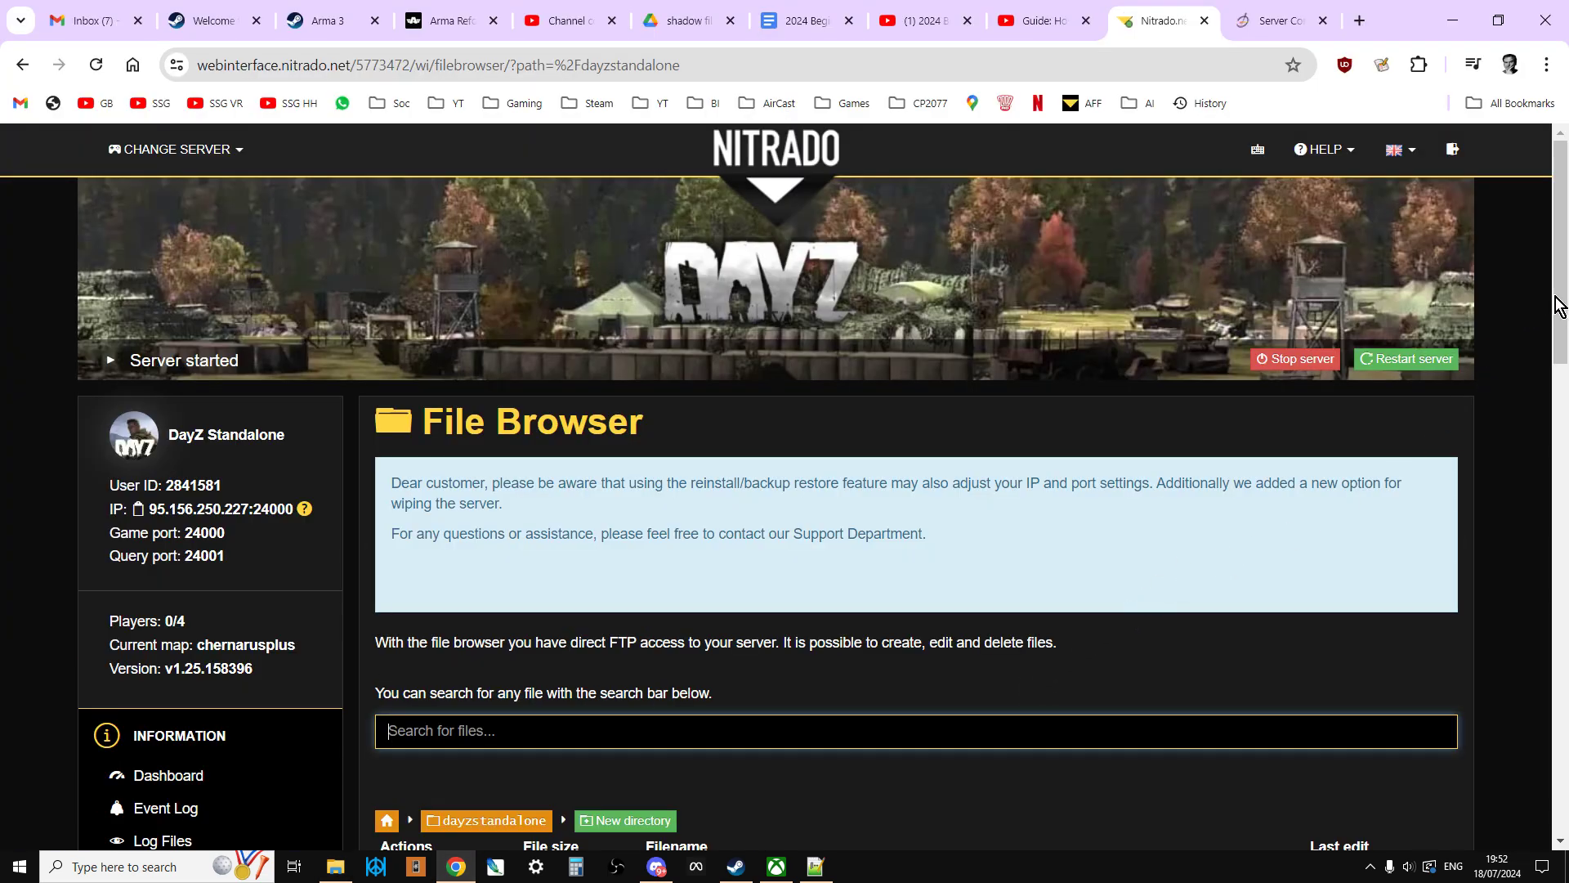
drag(1555, 297, 1542, 426)
key(F11)
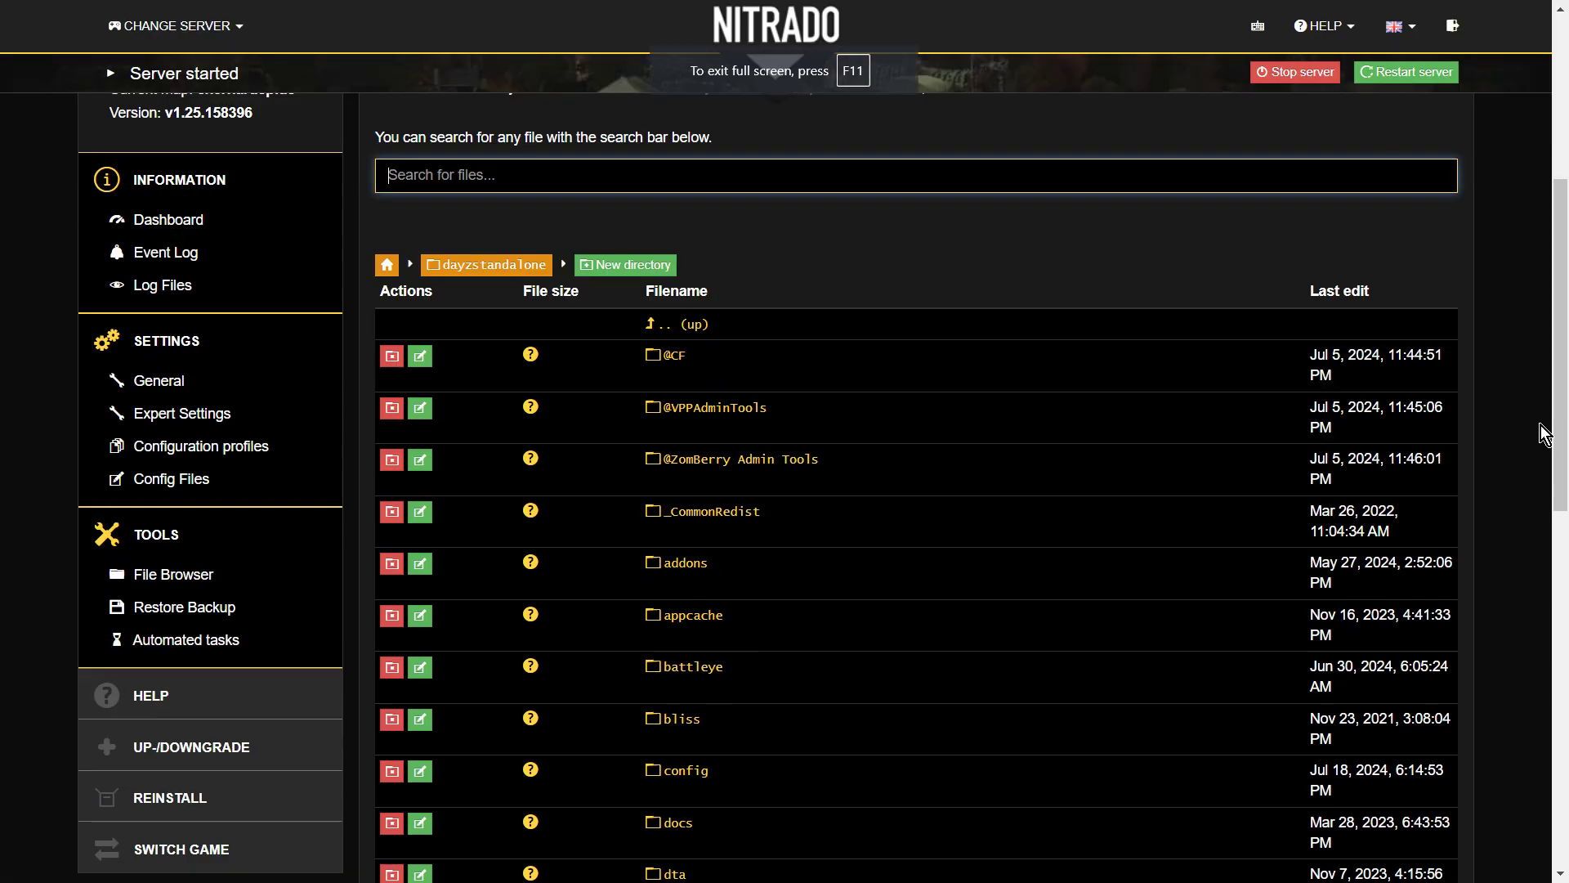
scroll(1546, 433, up, 3)
drag(1566, 292, 1566, 441)
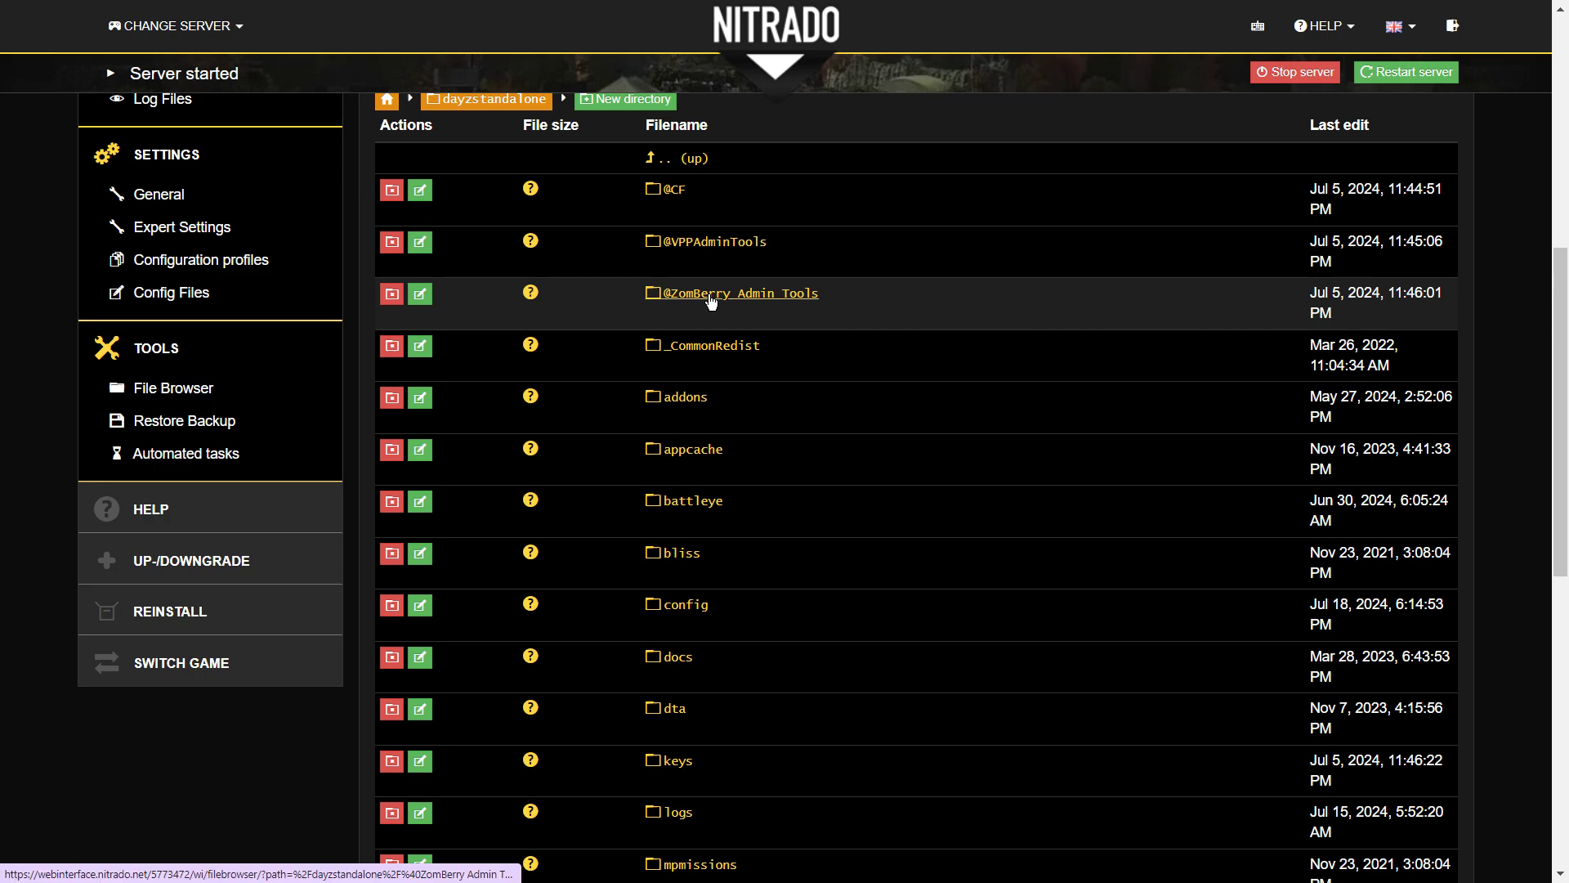
Open dayzstandalone's config folder and scroll its DataCache, Users, config.vdf and crash logs
scroll(717, 296, down, 1)
scroll(717, 296, down, 3)
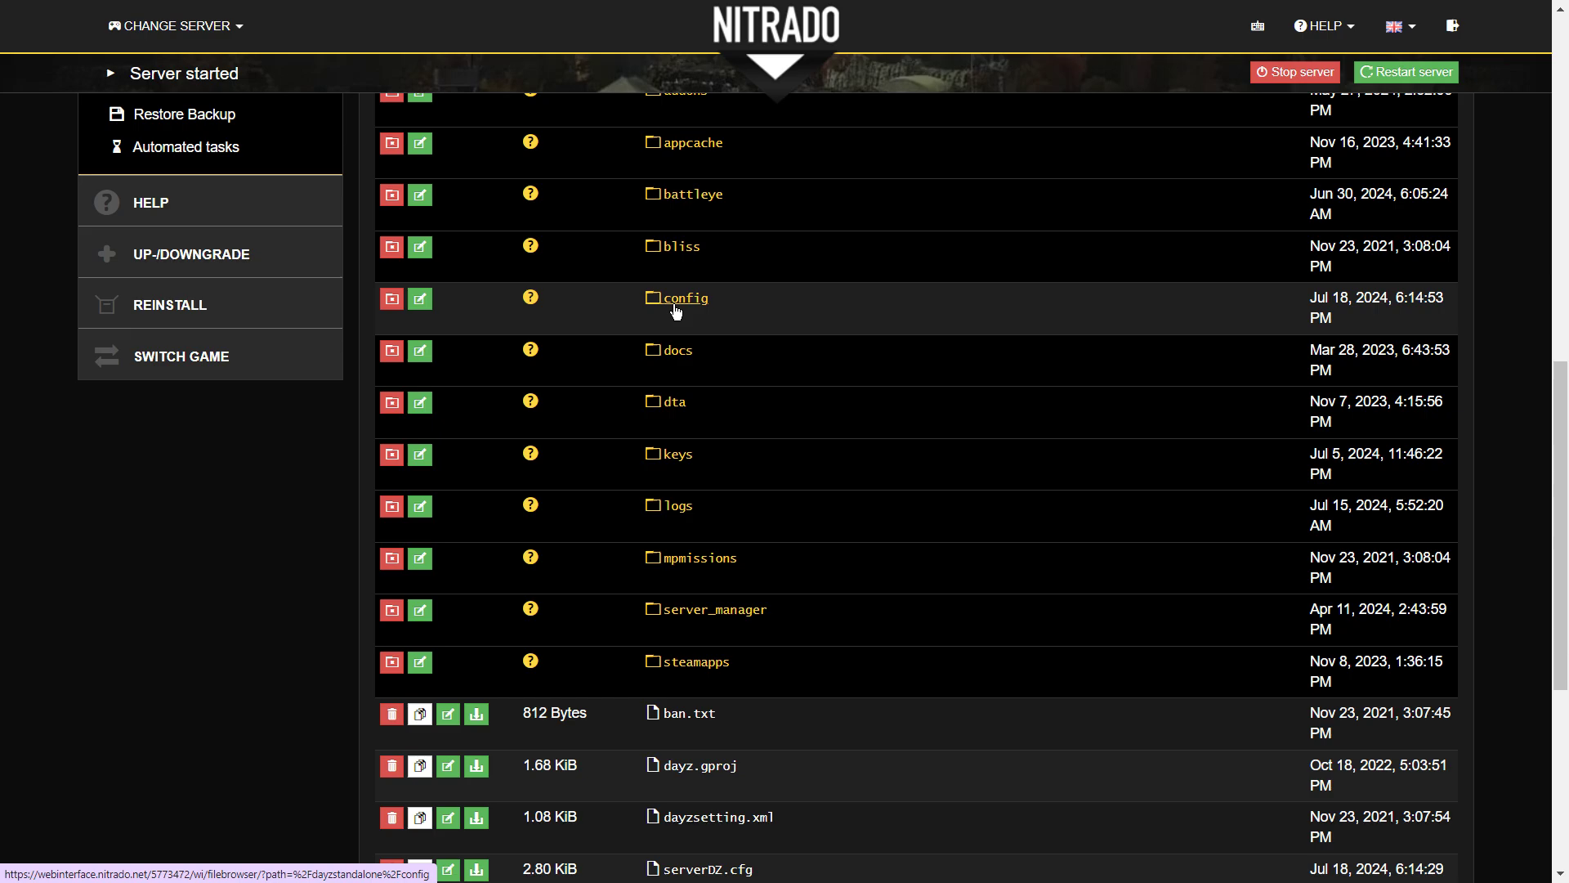
click(675, 309)
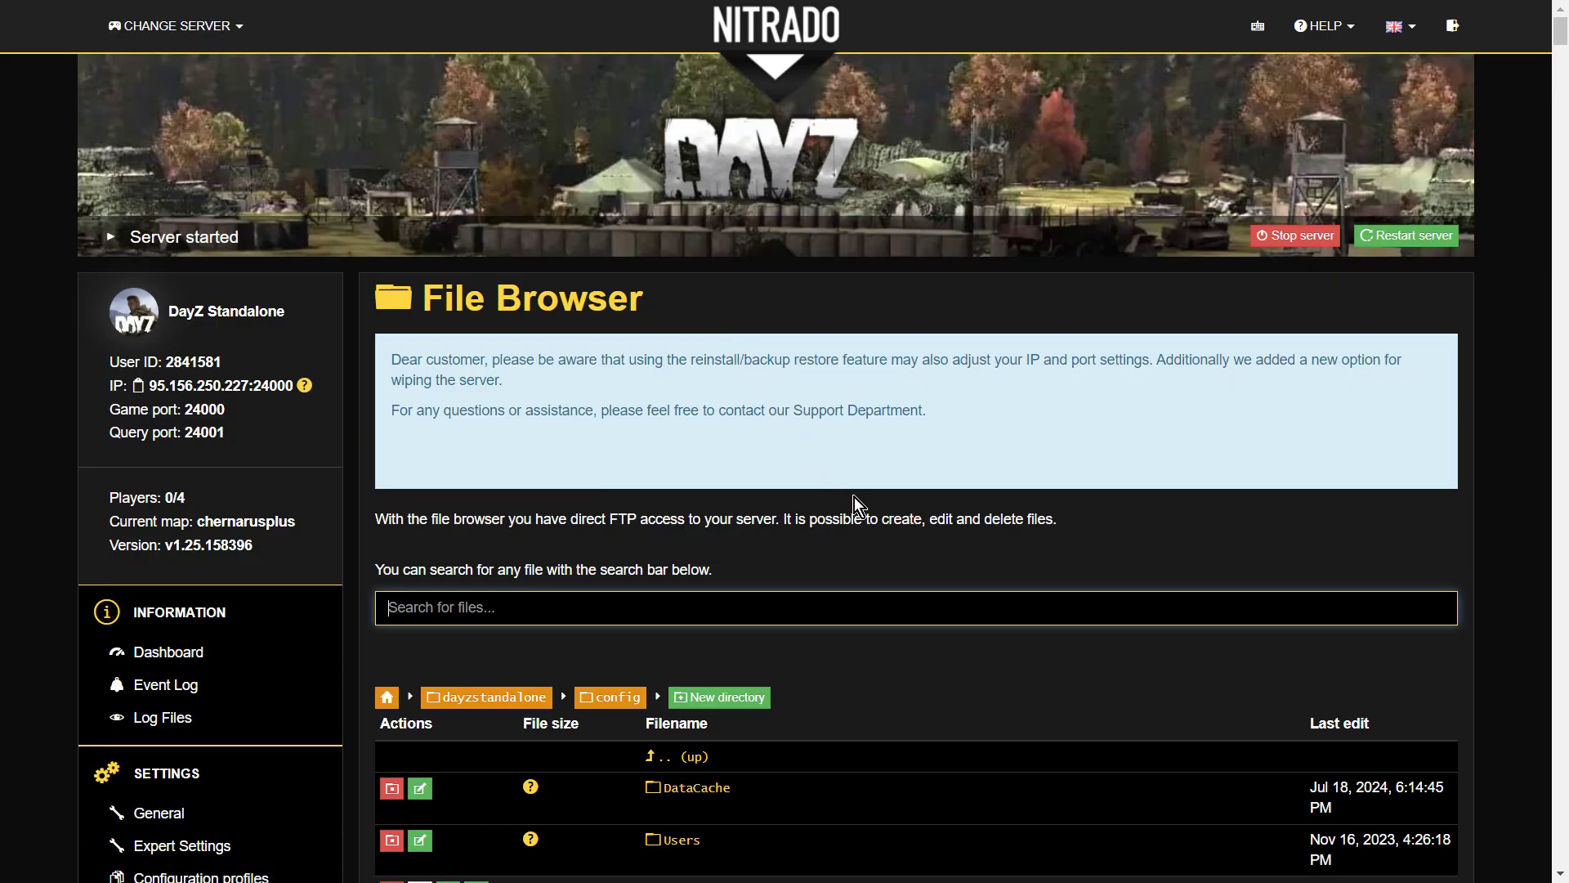
scroll(858, 530, down, 1)
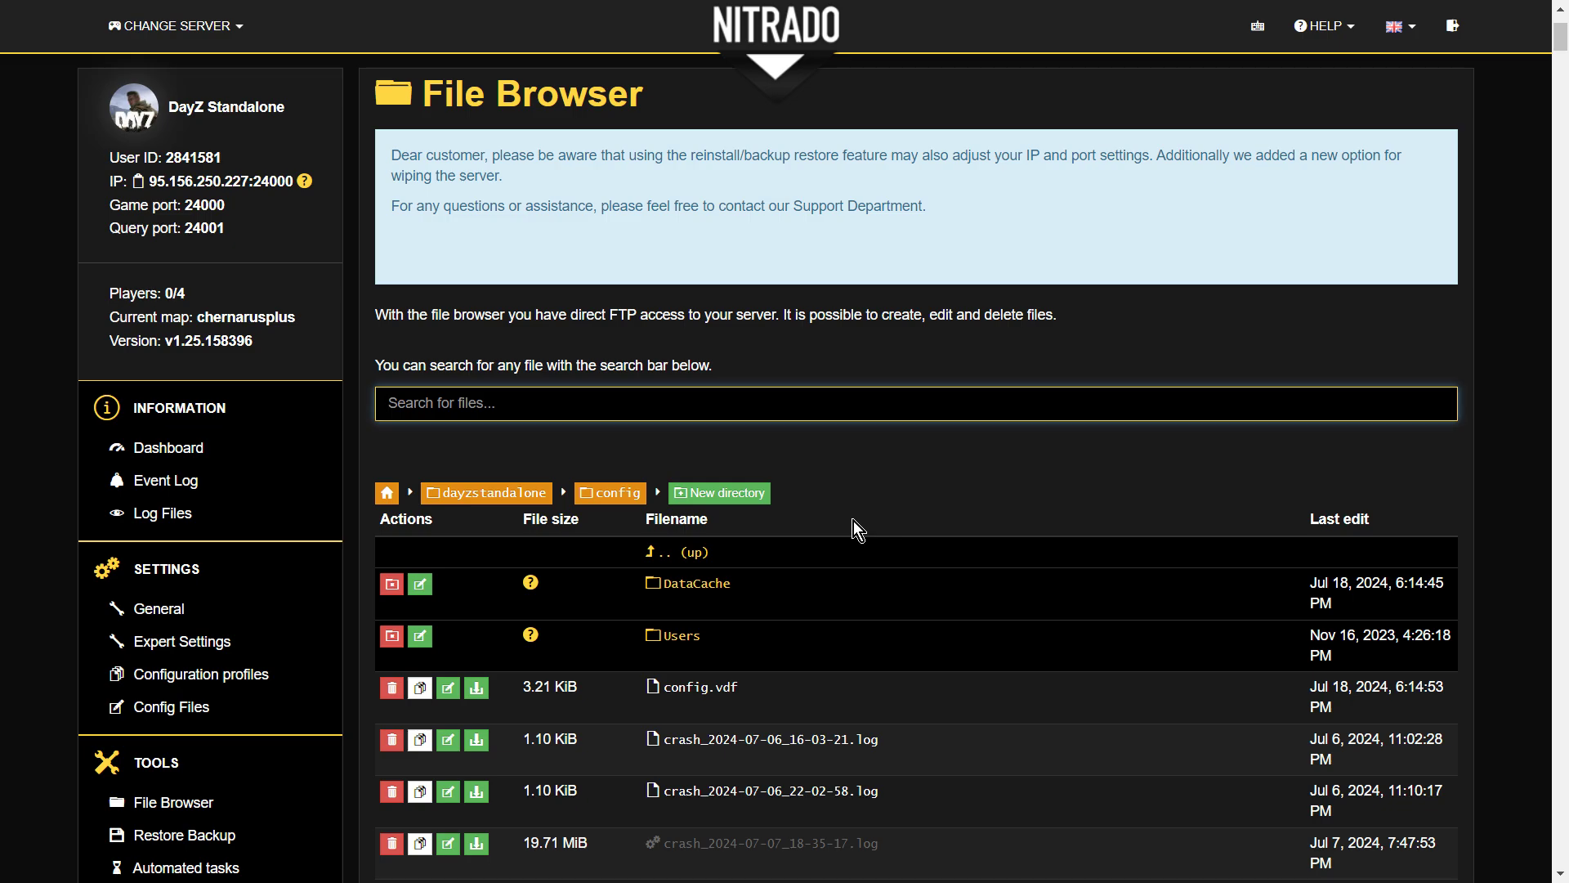
scroll(854, 522, down, 1)
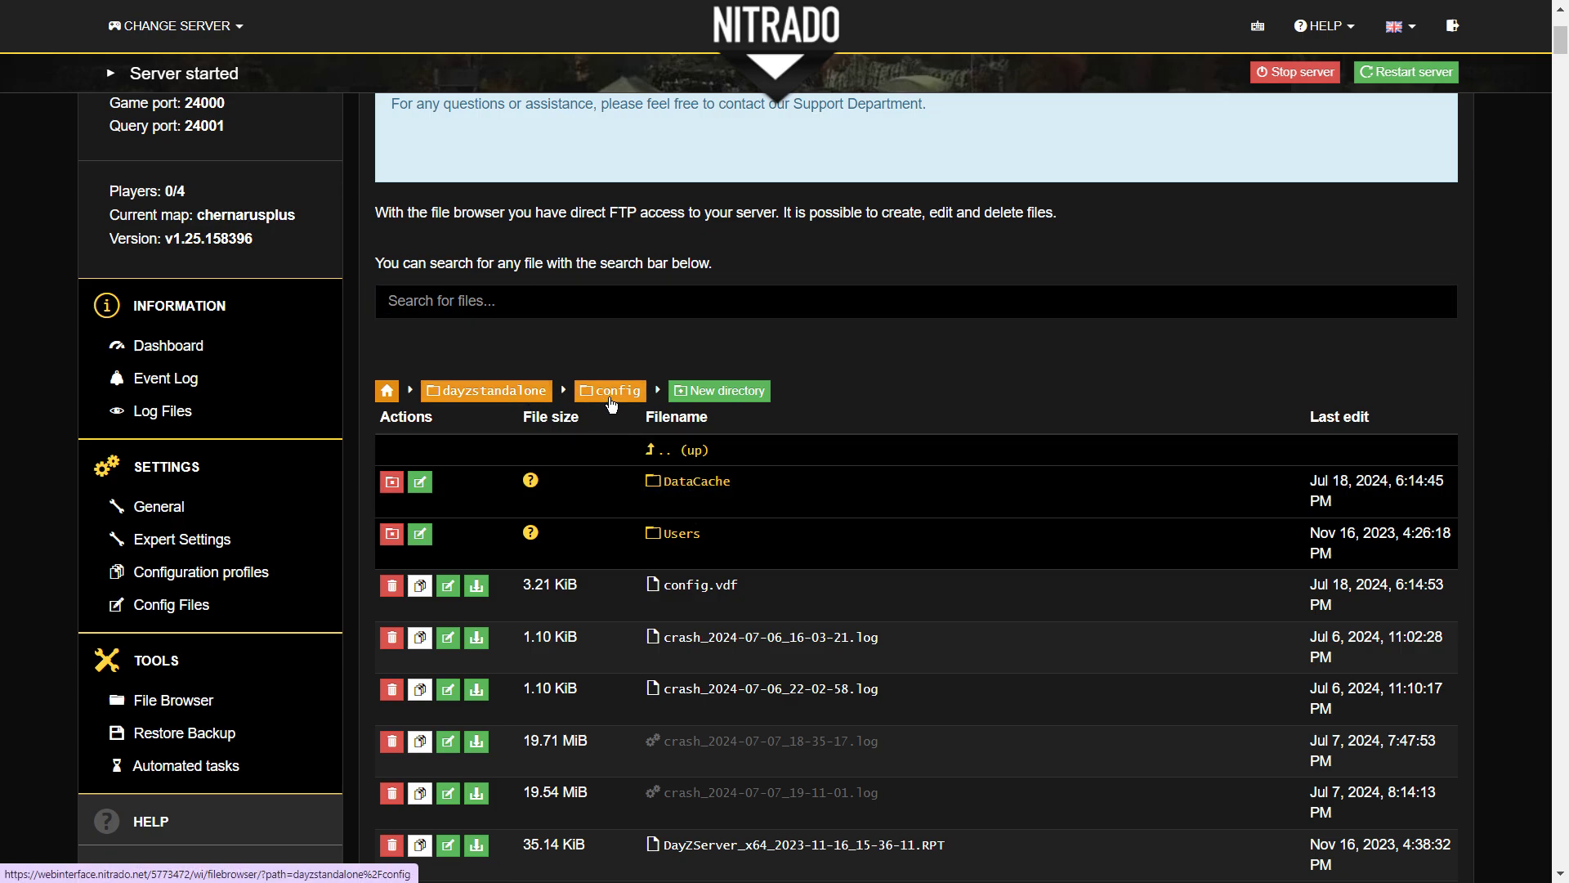
Go up to dayzstandalone and open the keys folder listing ADM.bikey, BBP.bikey and other keys
click(686, 450)
scroll(865, 508, down, 8)
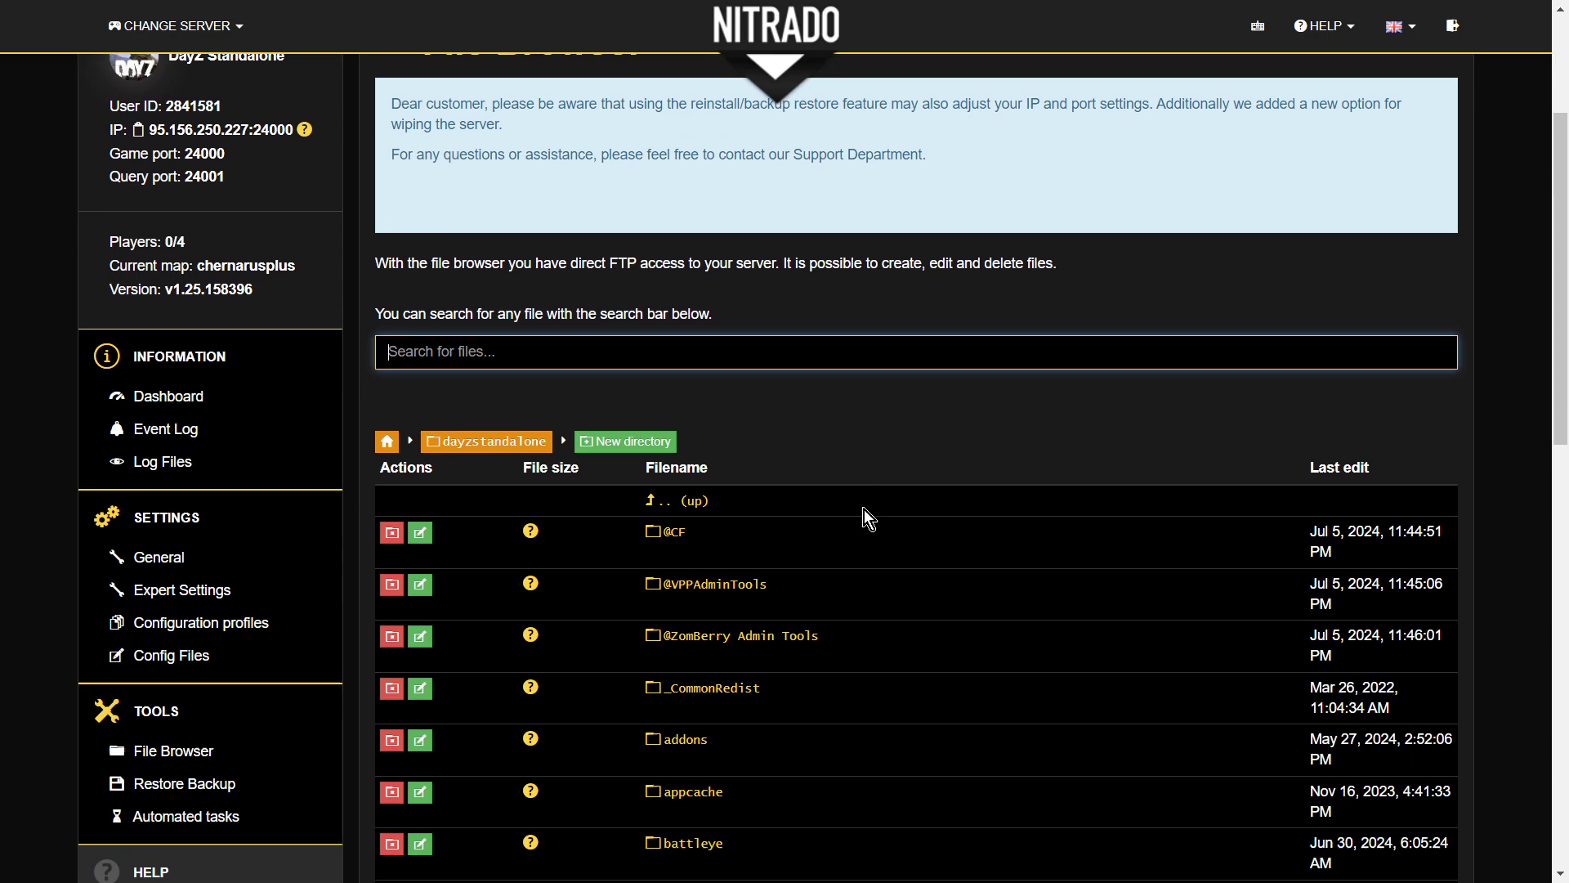
scroll(865, 509, down, 4)
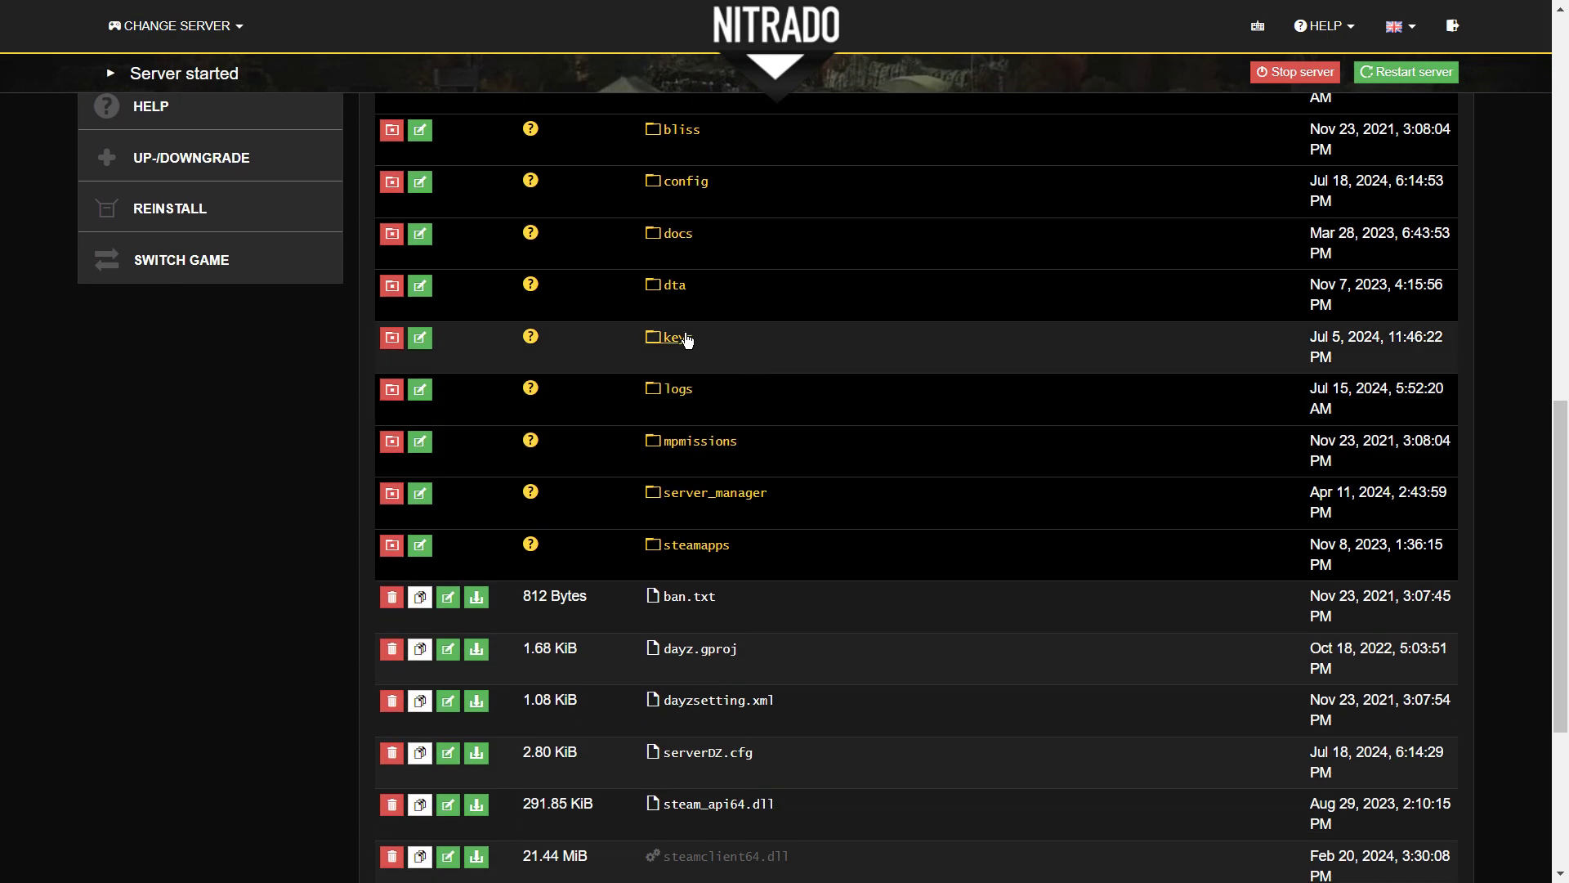
click(686, 339)
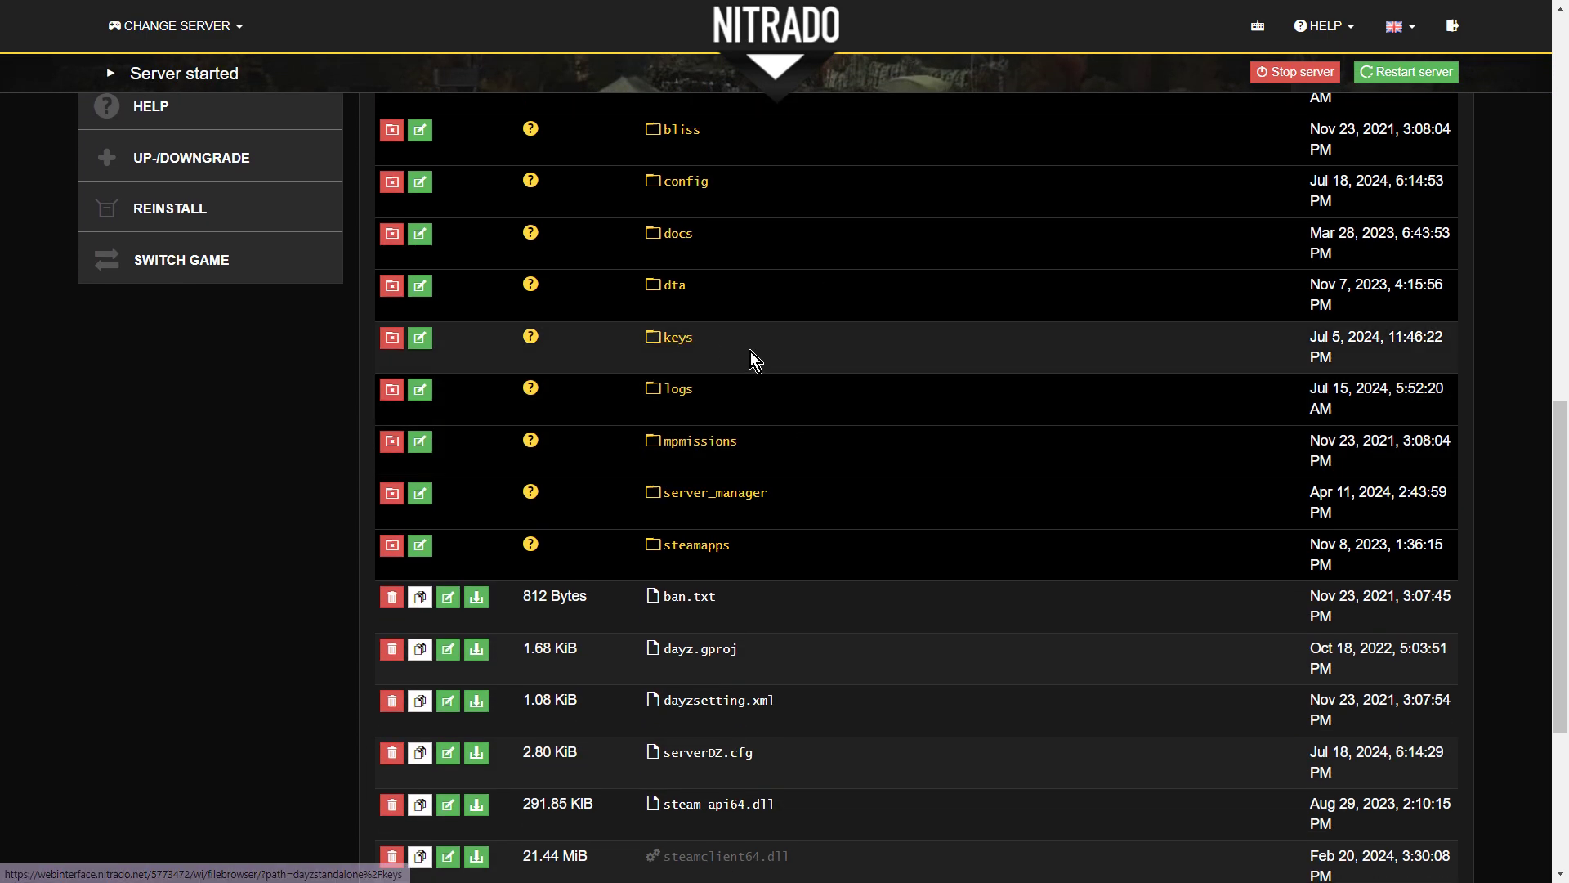
scroll(839, 499, down, 4)
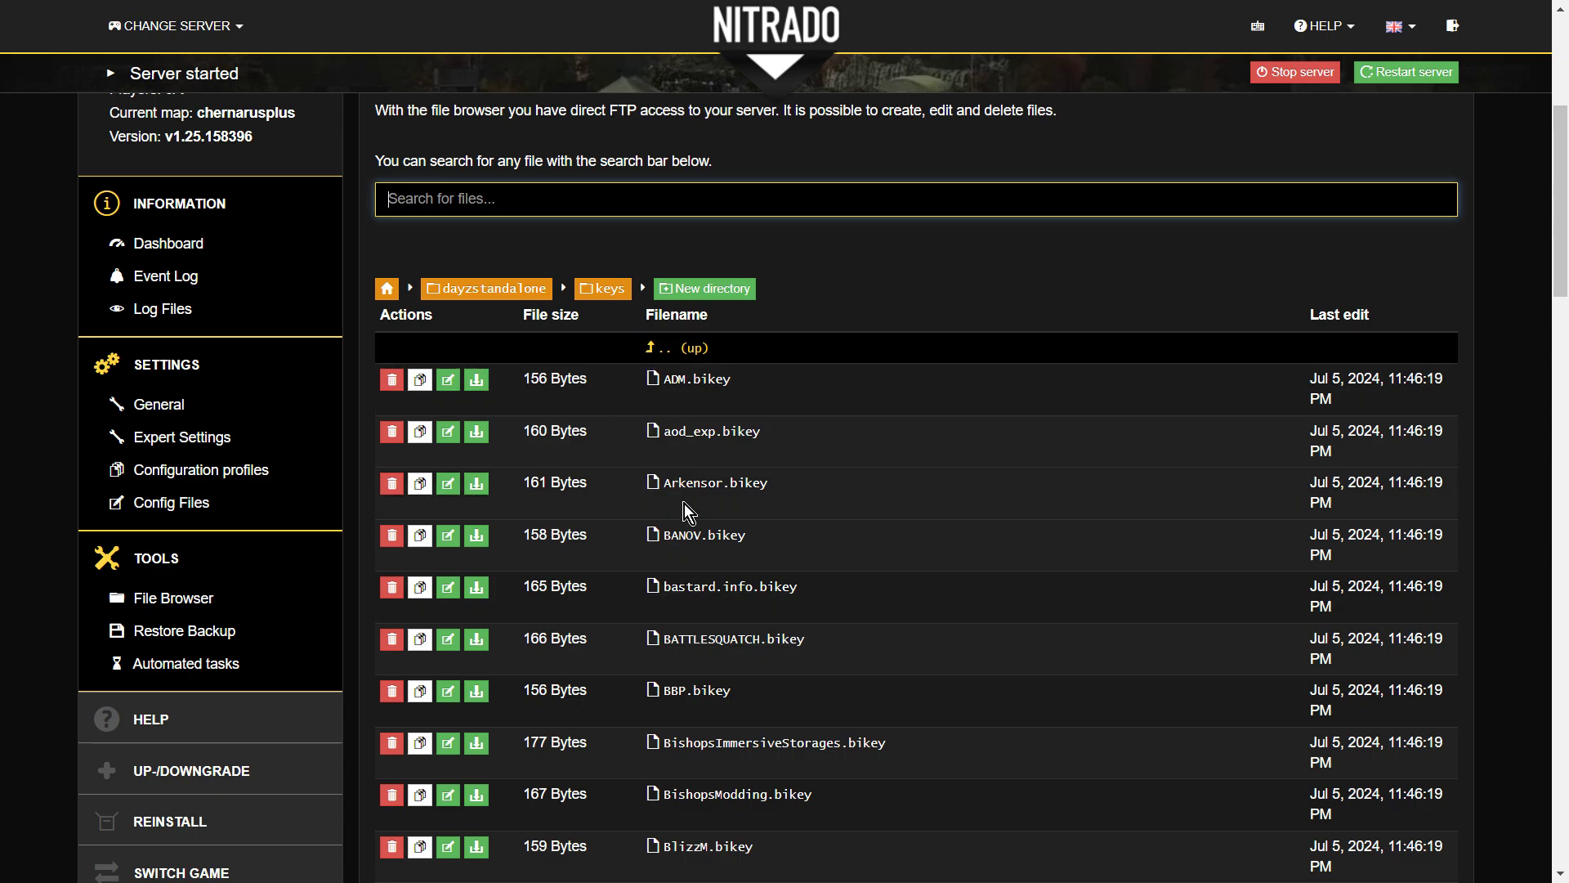
Return to dayzstandalone and open mpmissions, showing dayzOffline.chernarusplus and dayzOffline.enoch
click(523, 304)
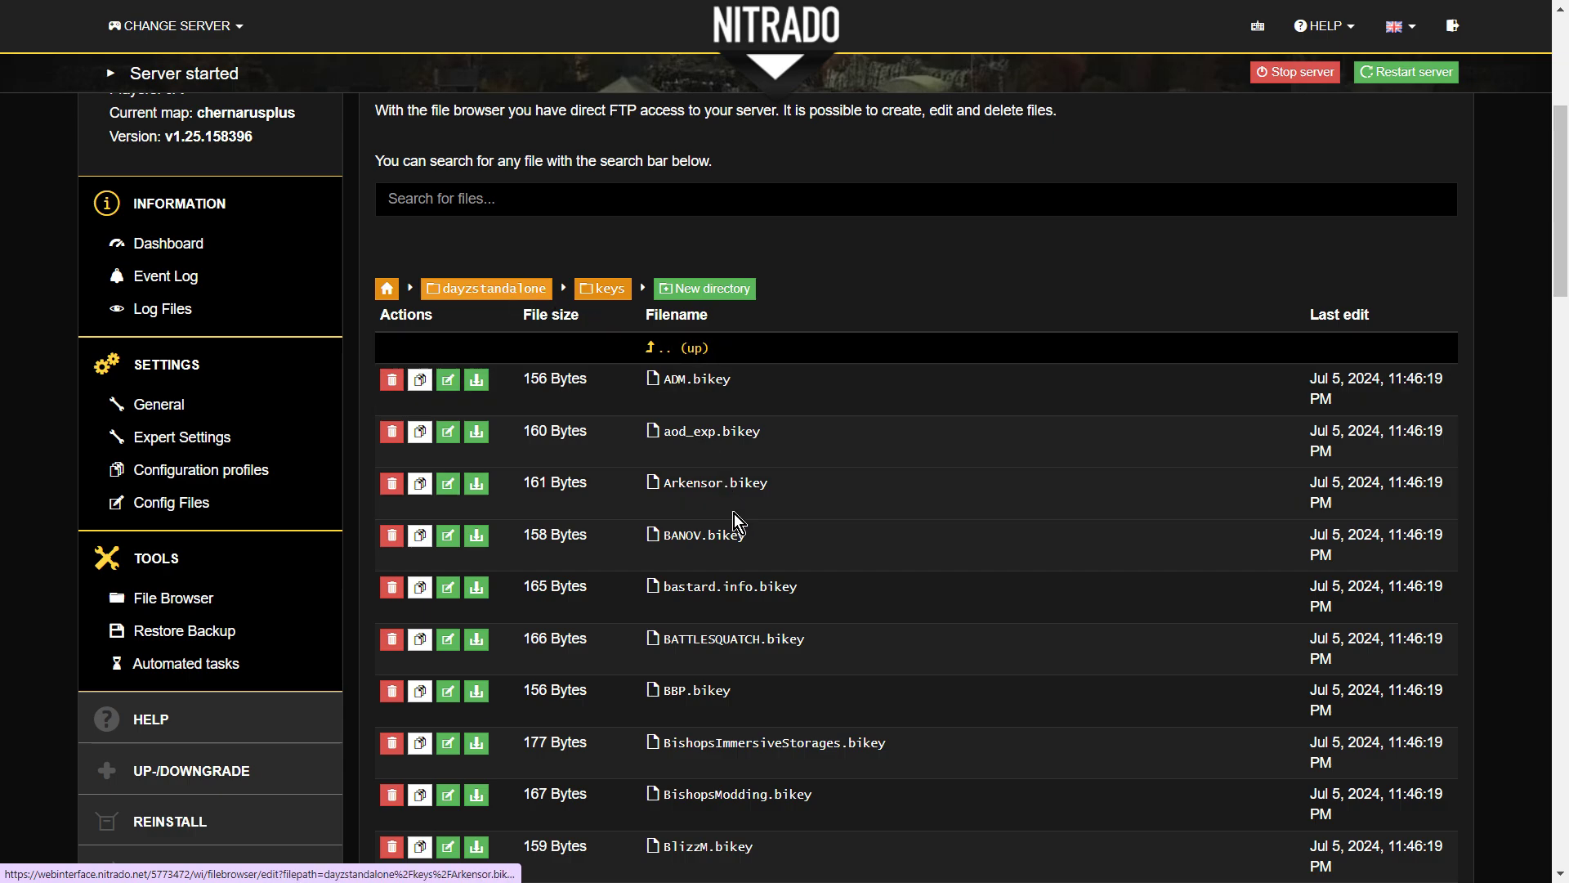
key(alt+Left)
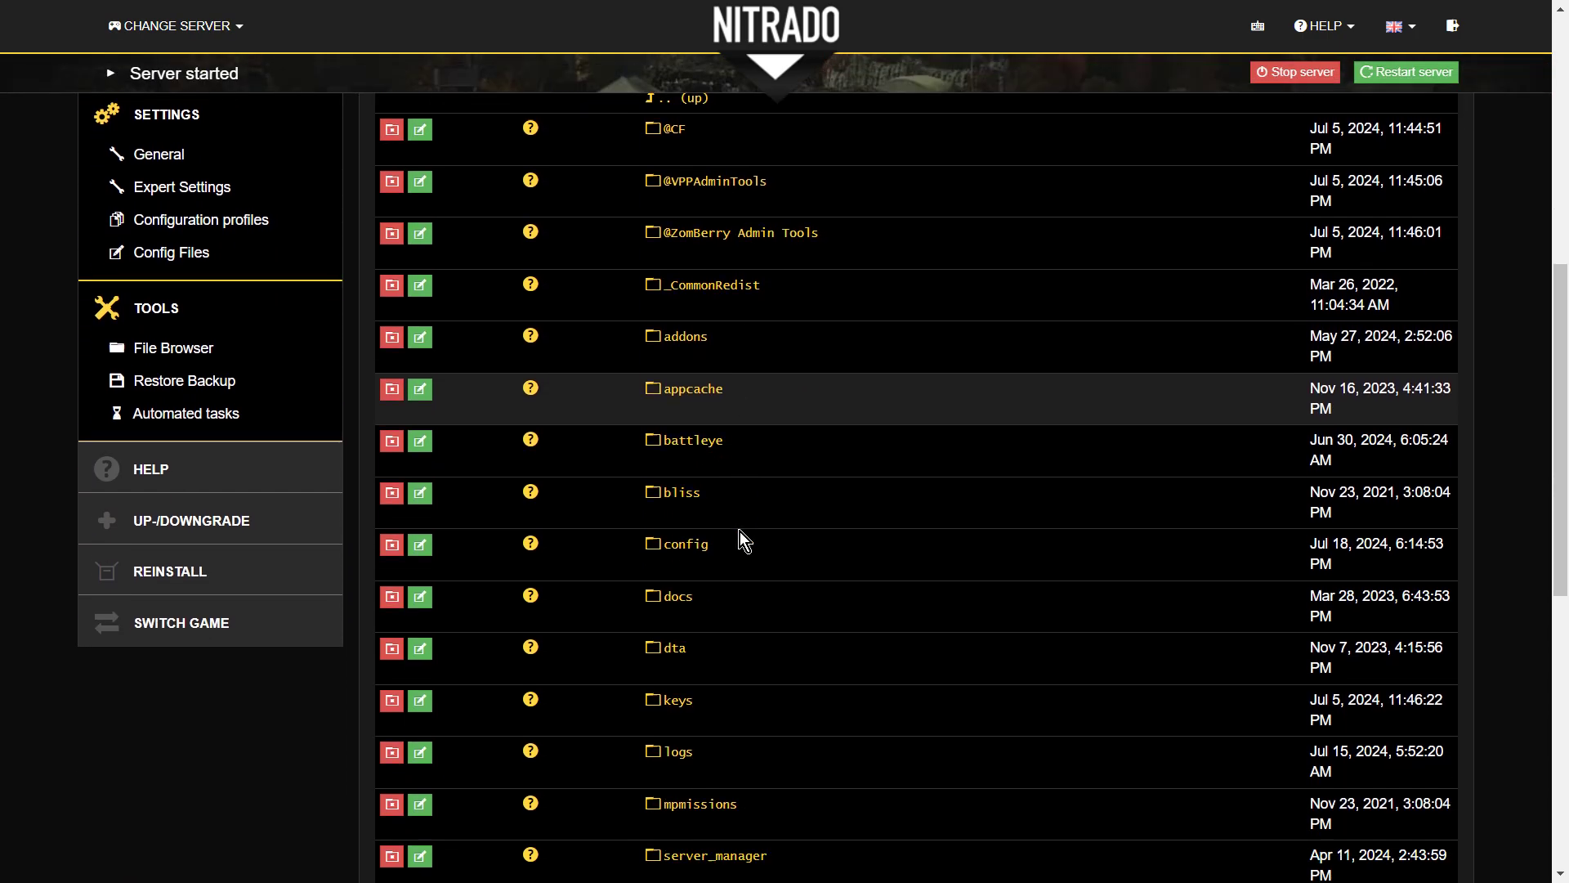
scroll(739, 532, down, 5)
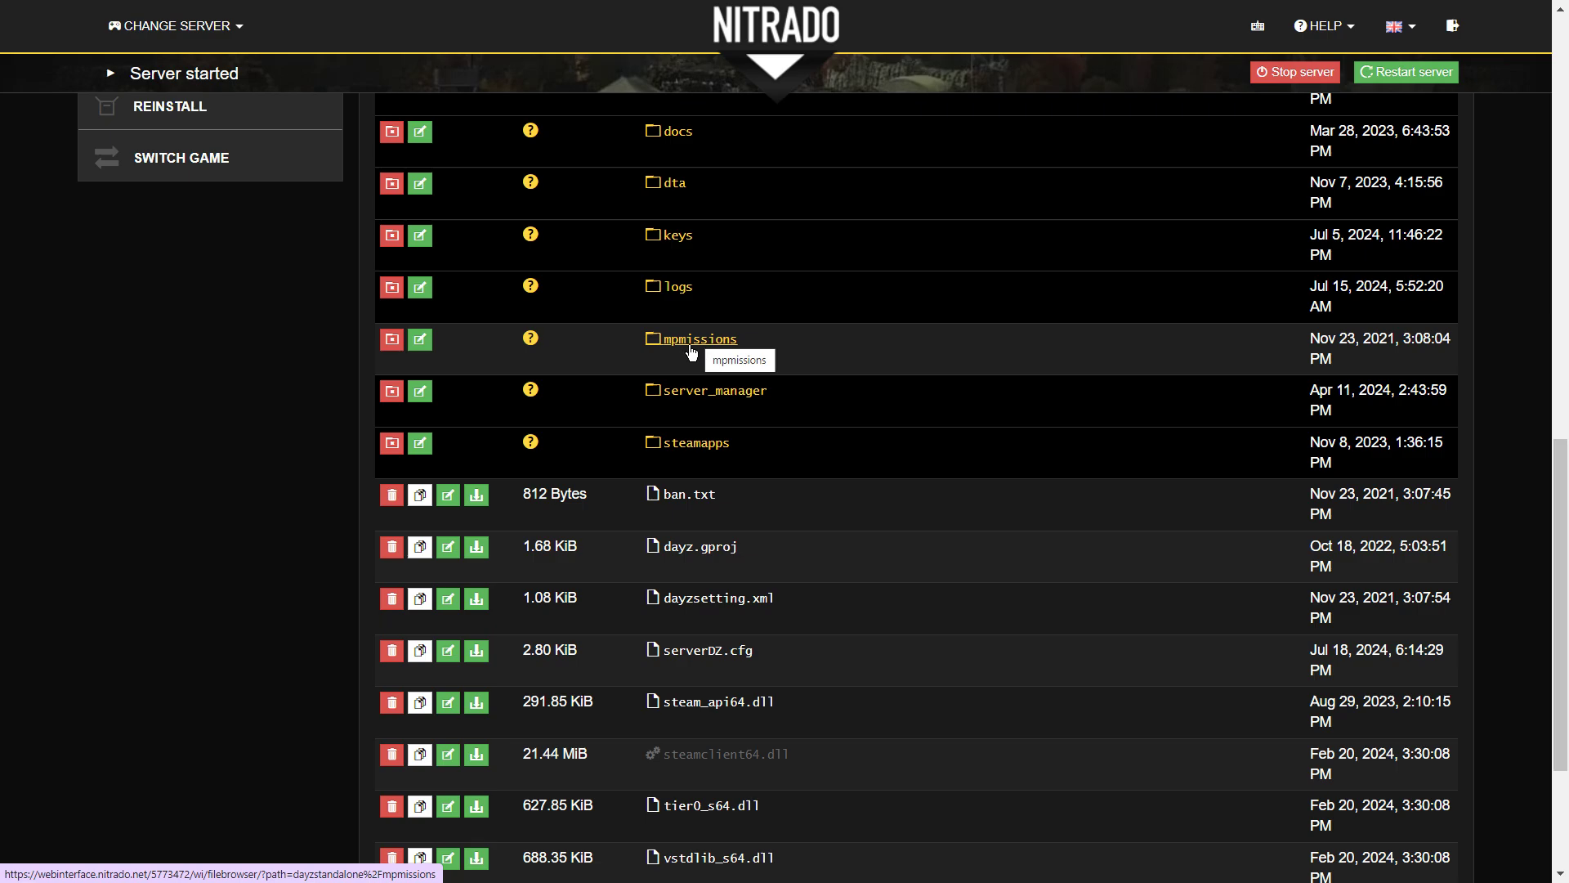
click(711, 343)
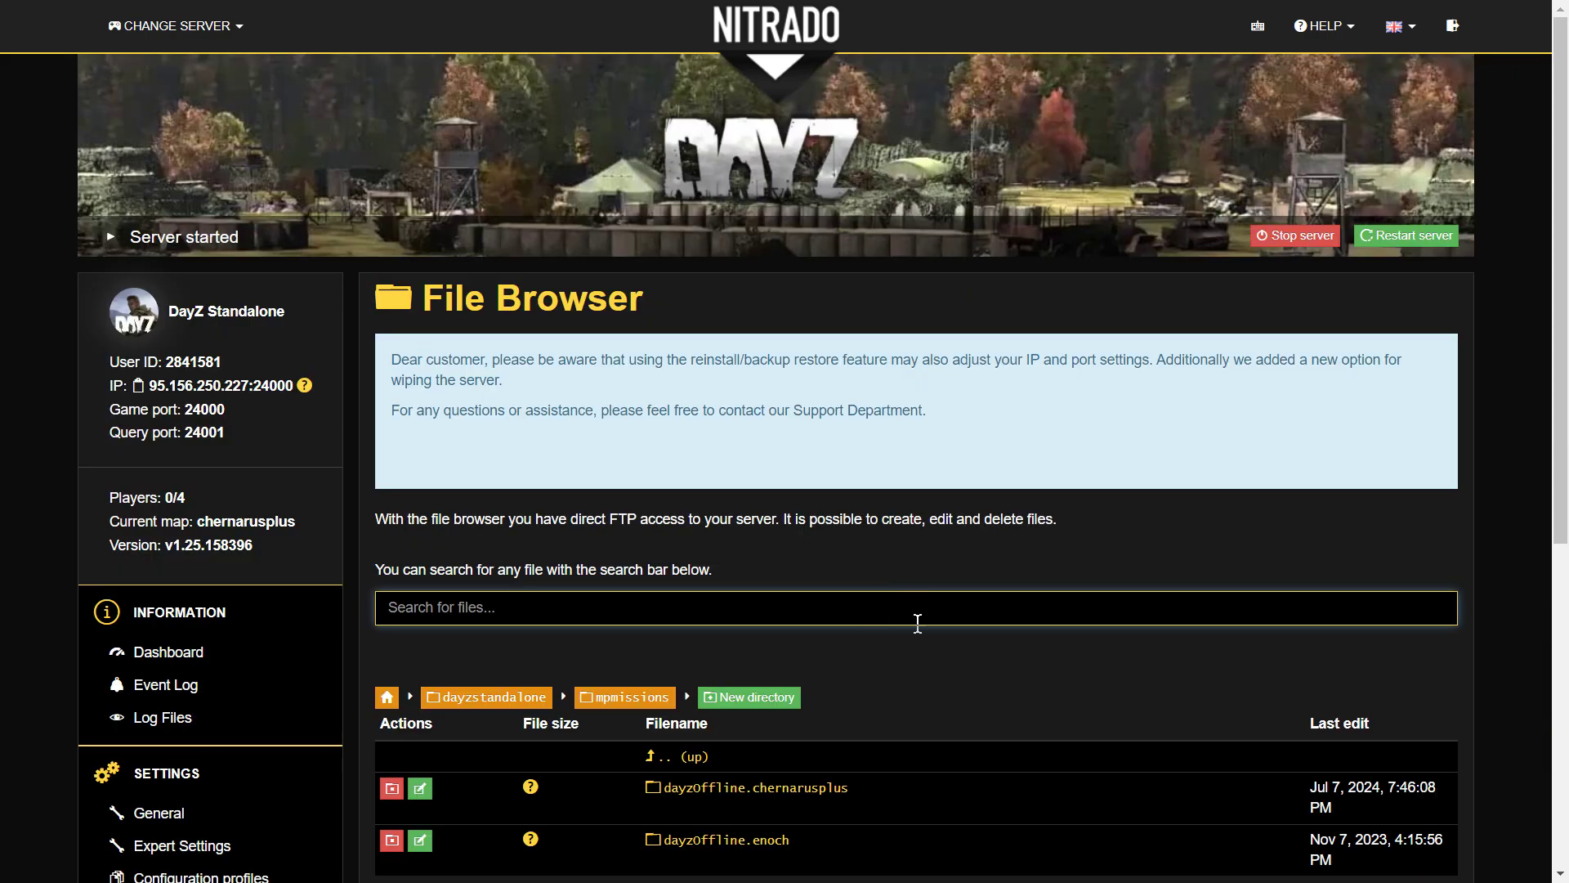
scroll(1004, 649, down, 3)
scroll(989, 623, down, 1)
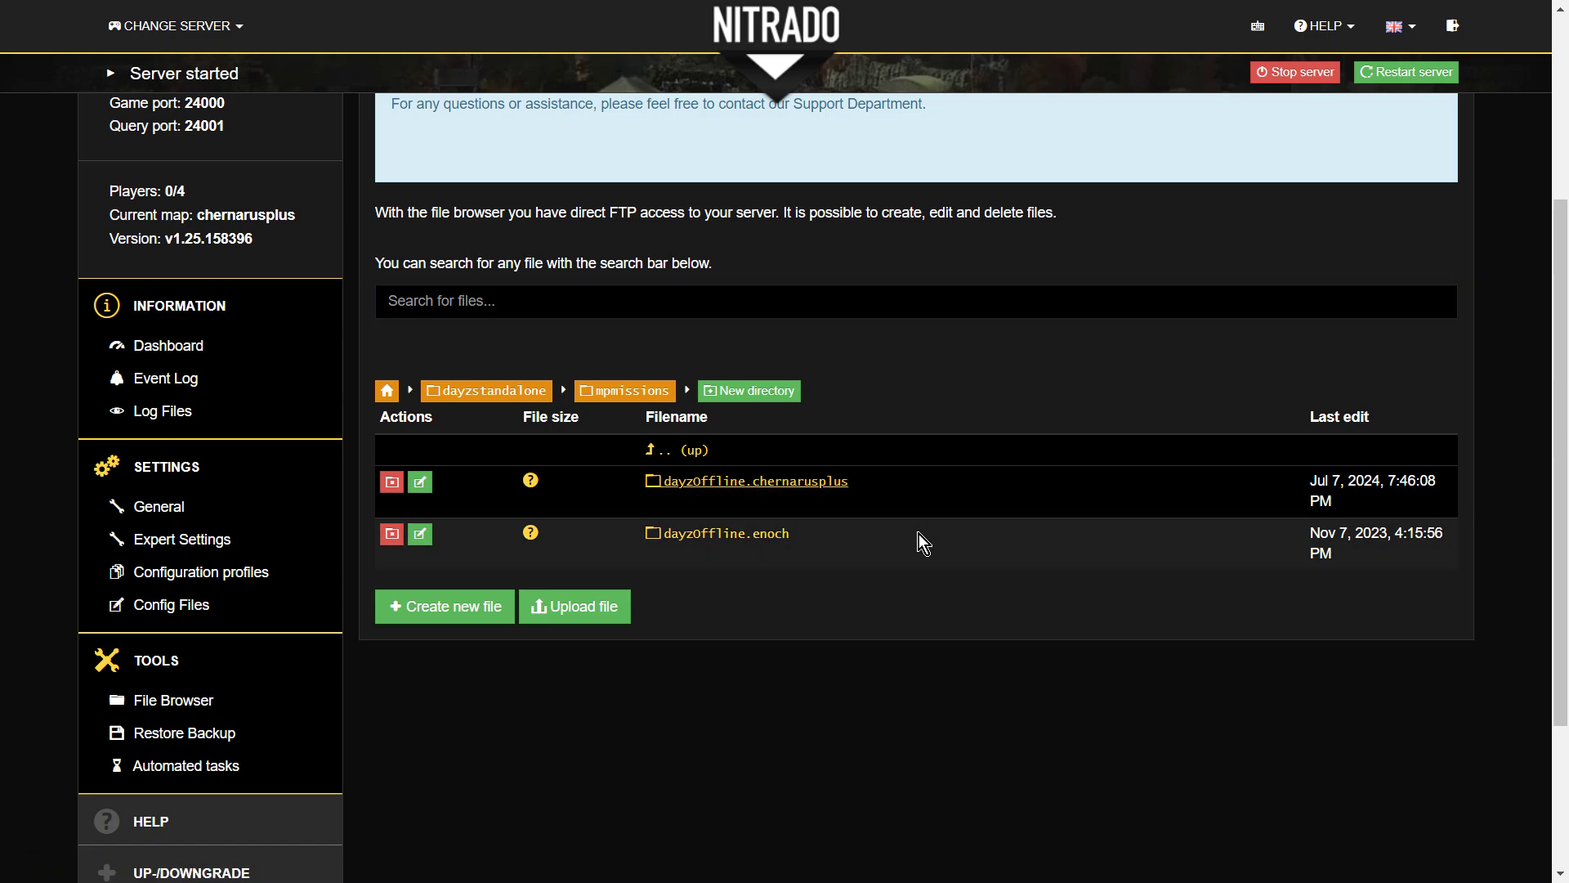
scroll(1145, 677, down, 6)
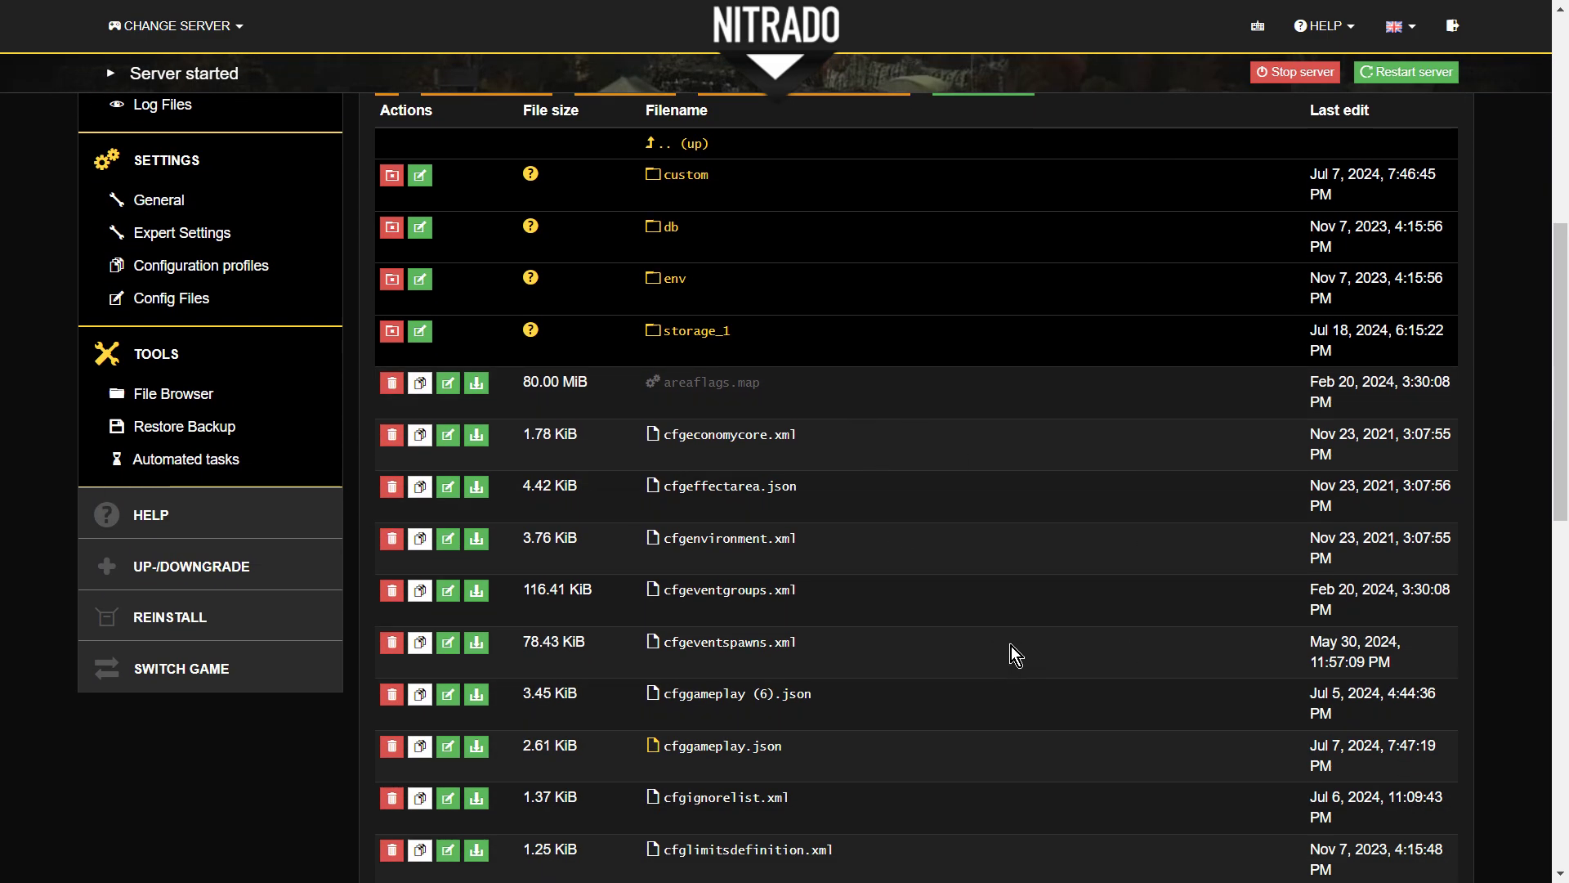
scroll(1011, 640, up, 1)
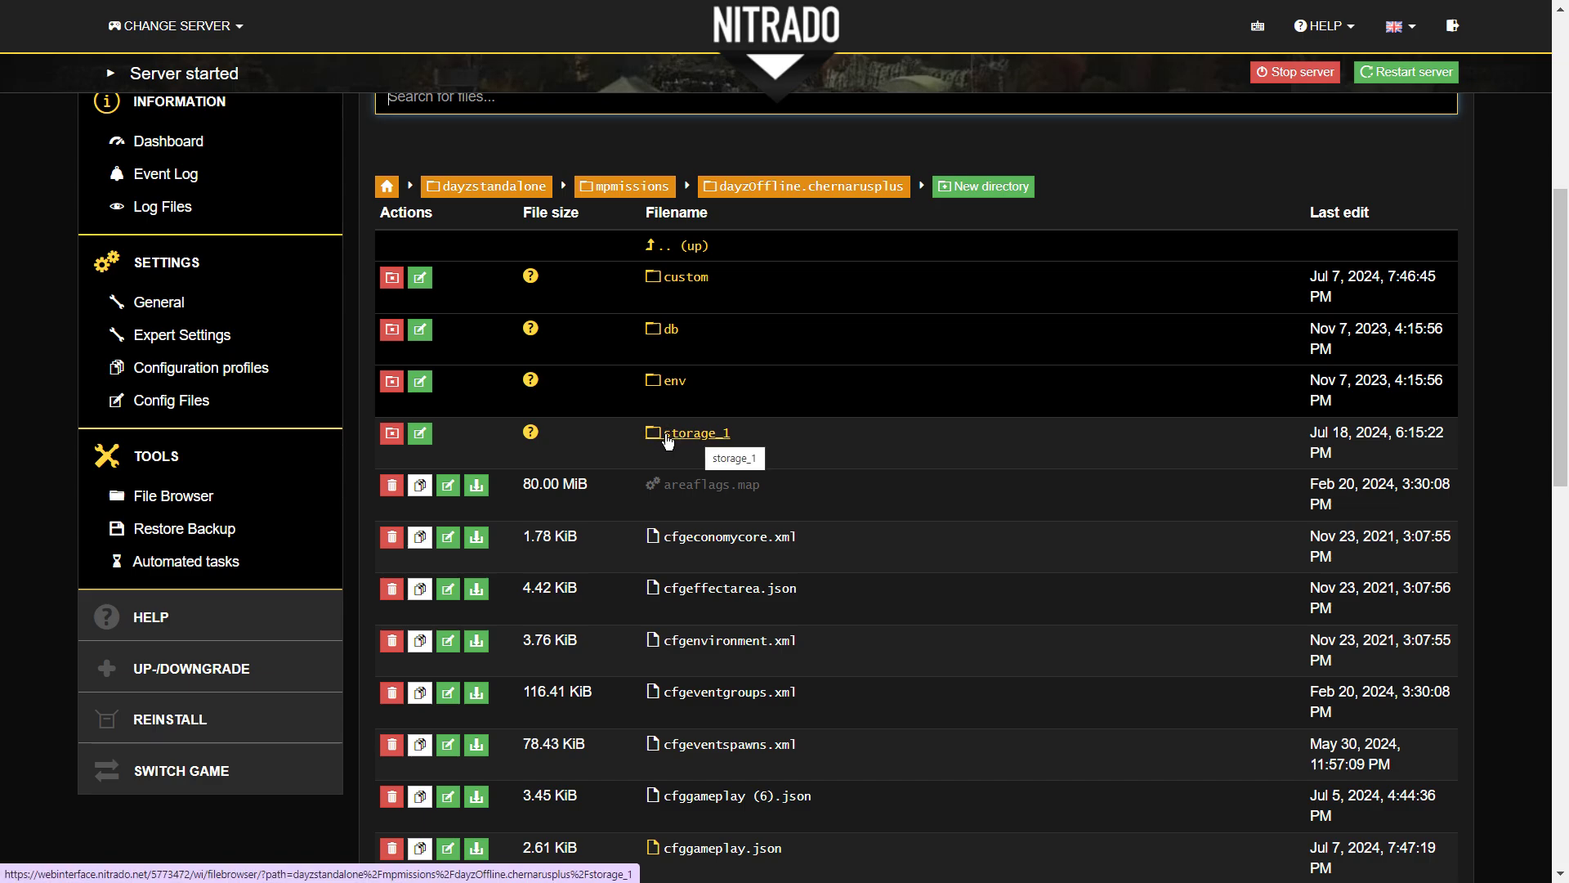
click(668, 233)
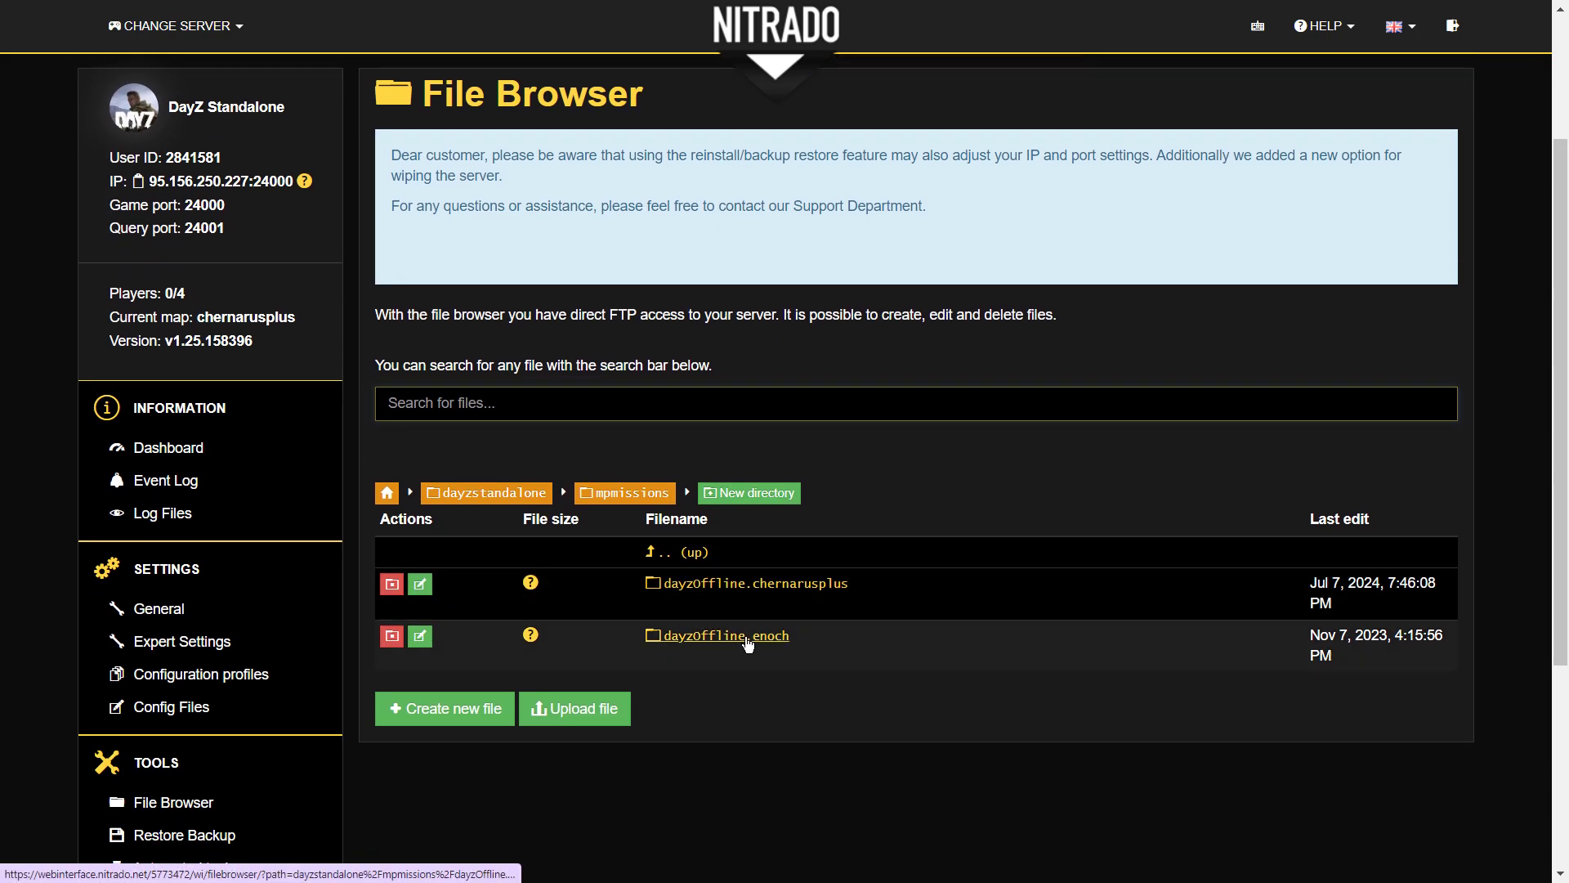
Open dayzOffline.enoch and scroll its db, env, areaflags.map and cfg files
click(747, 636)
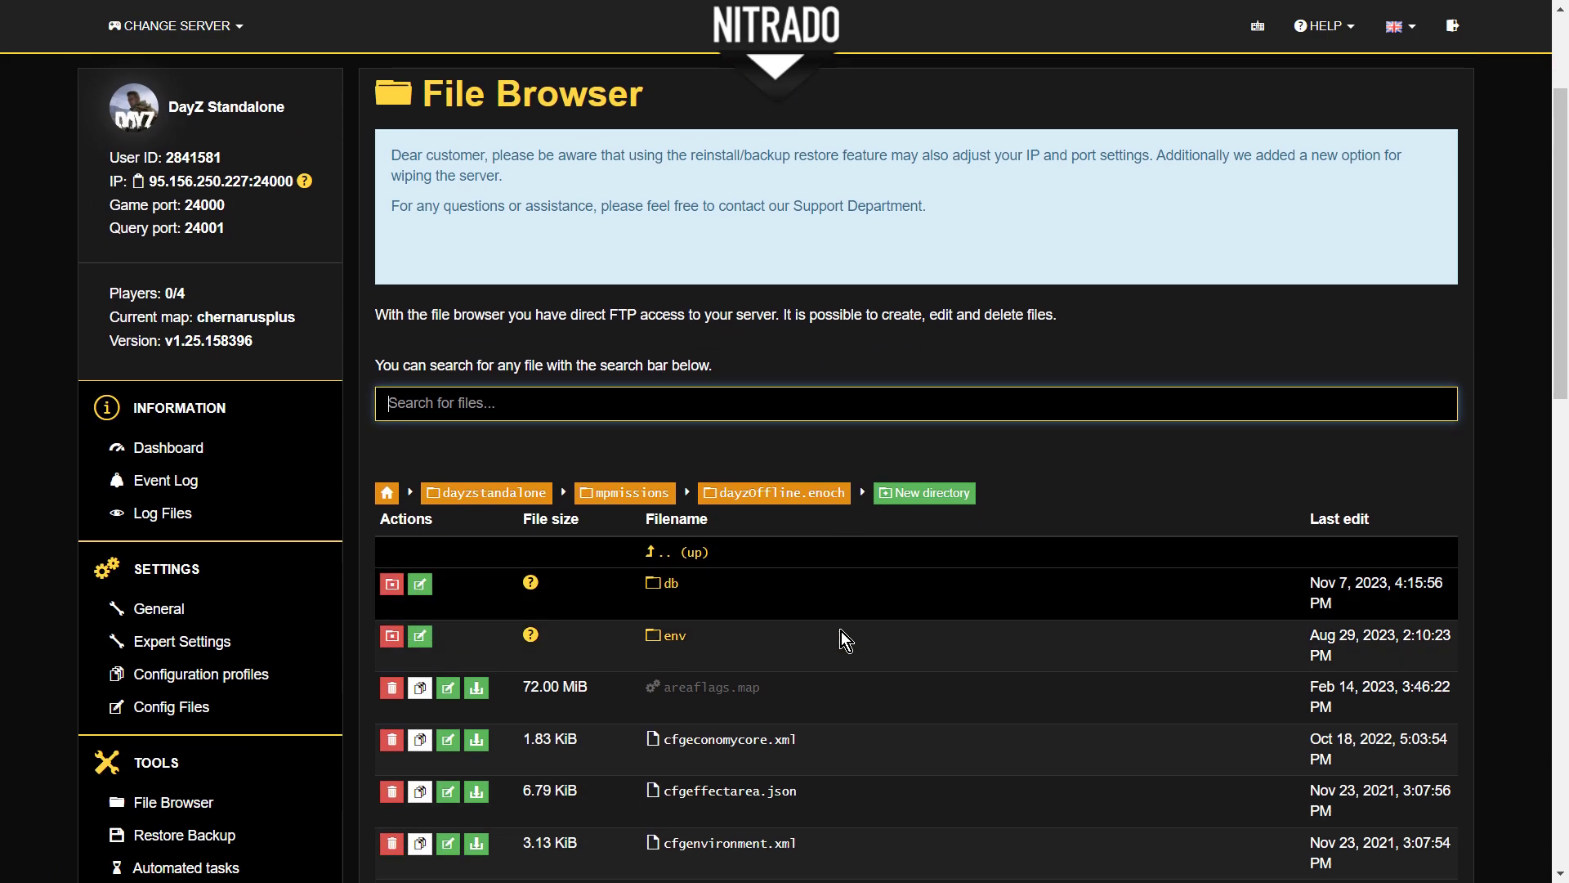
scroll(842, 638, down, 1)
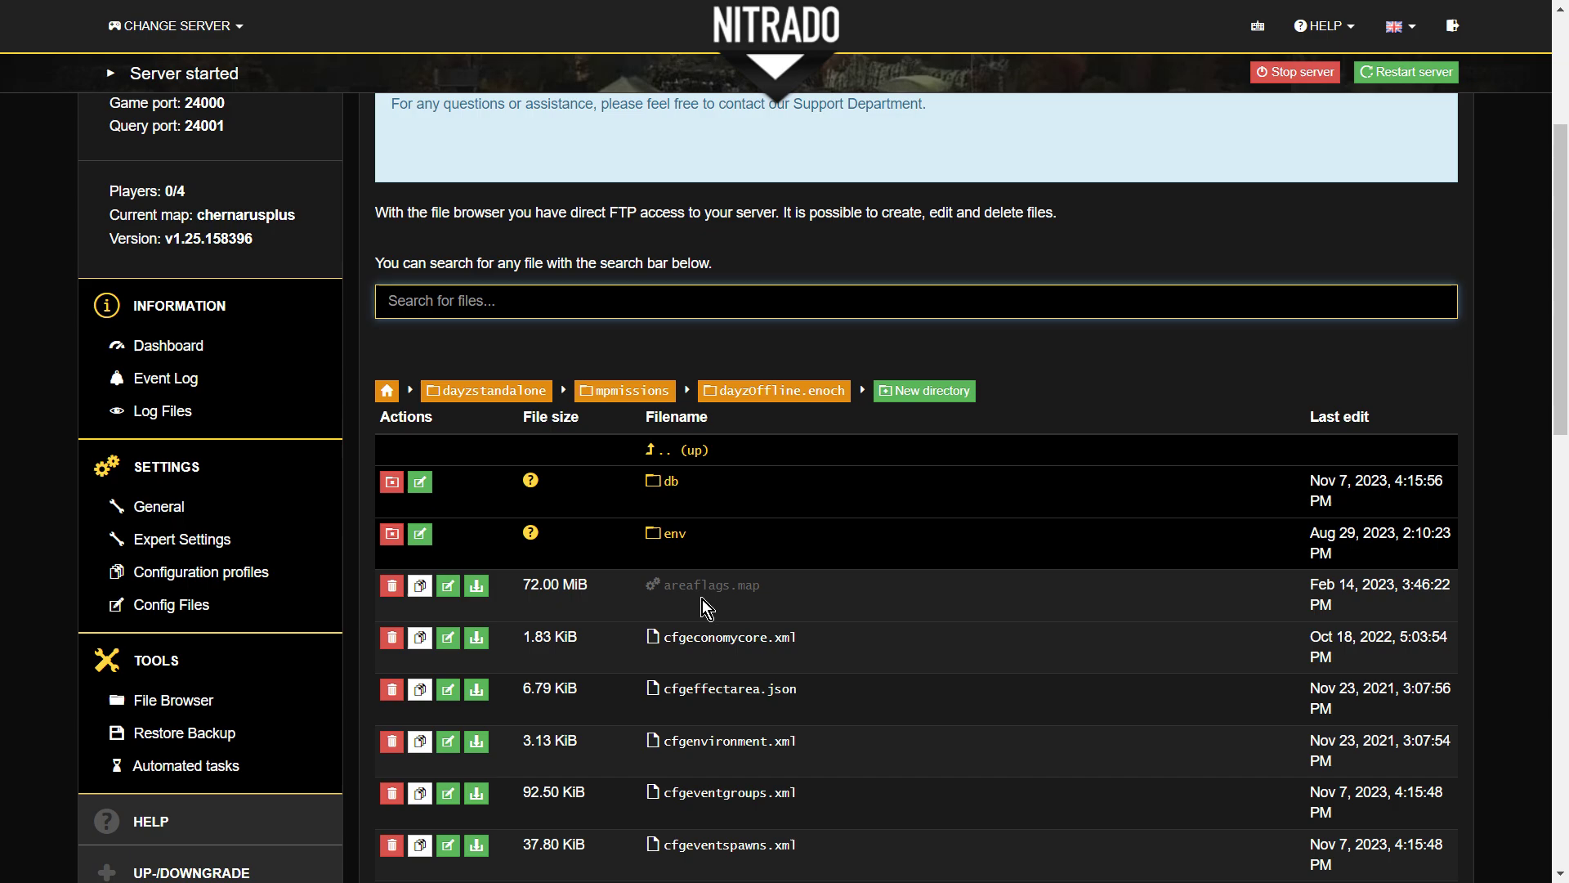
Return to the dayzstandalone root on Nitrado and scroll through its listing
click(491, 390)
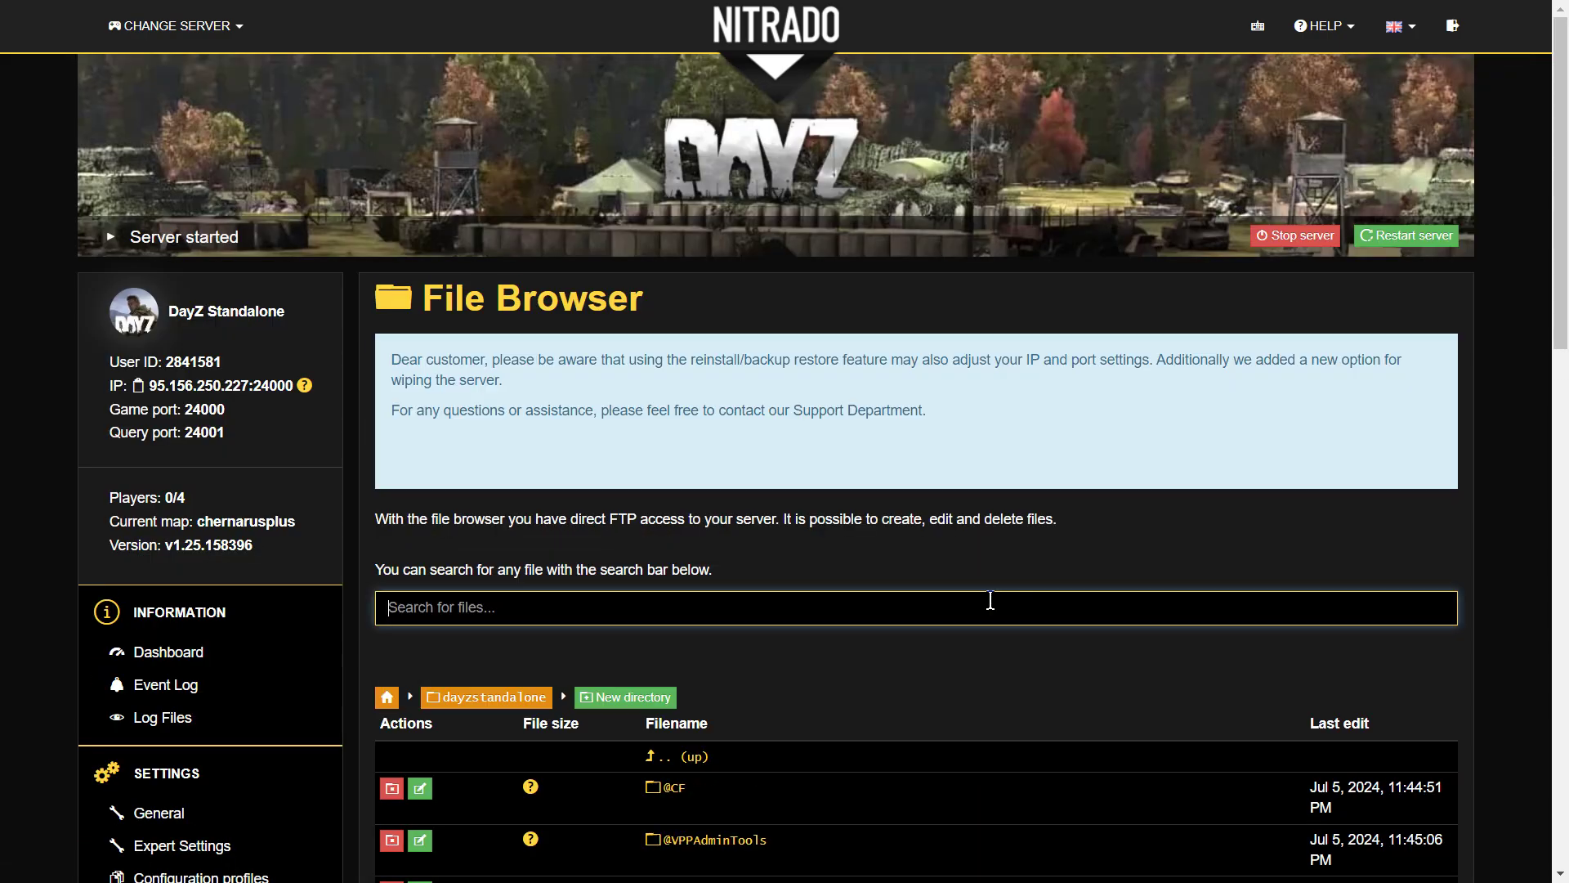
scroll(992, 601, down, 4)
scroll(992, 602, down, 12)
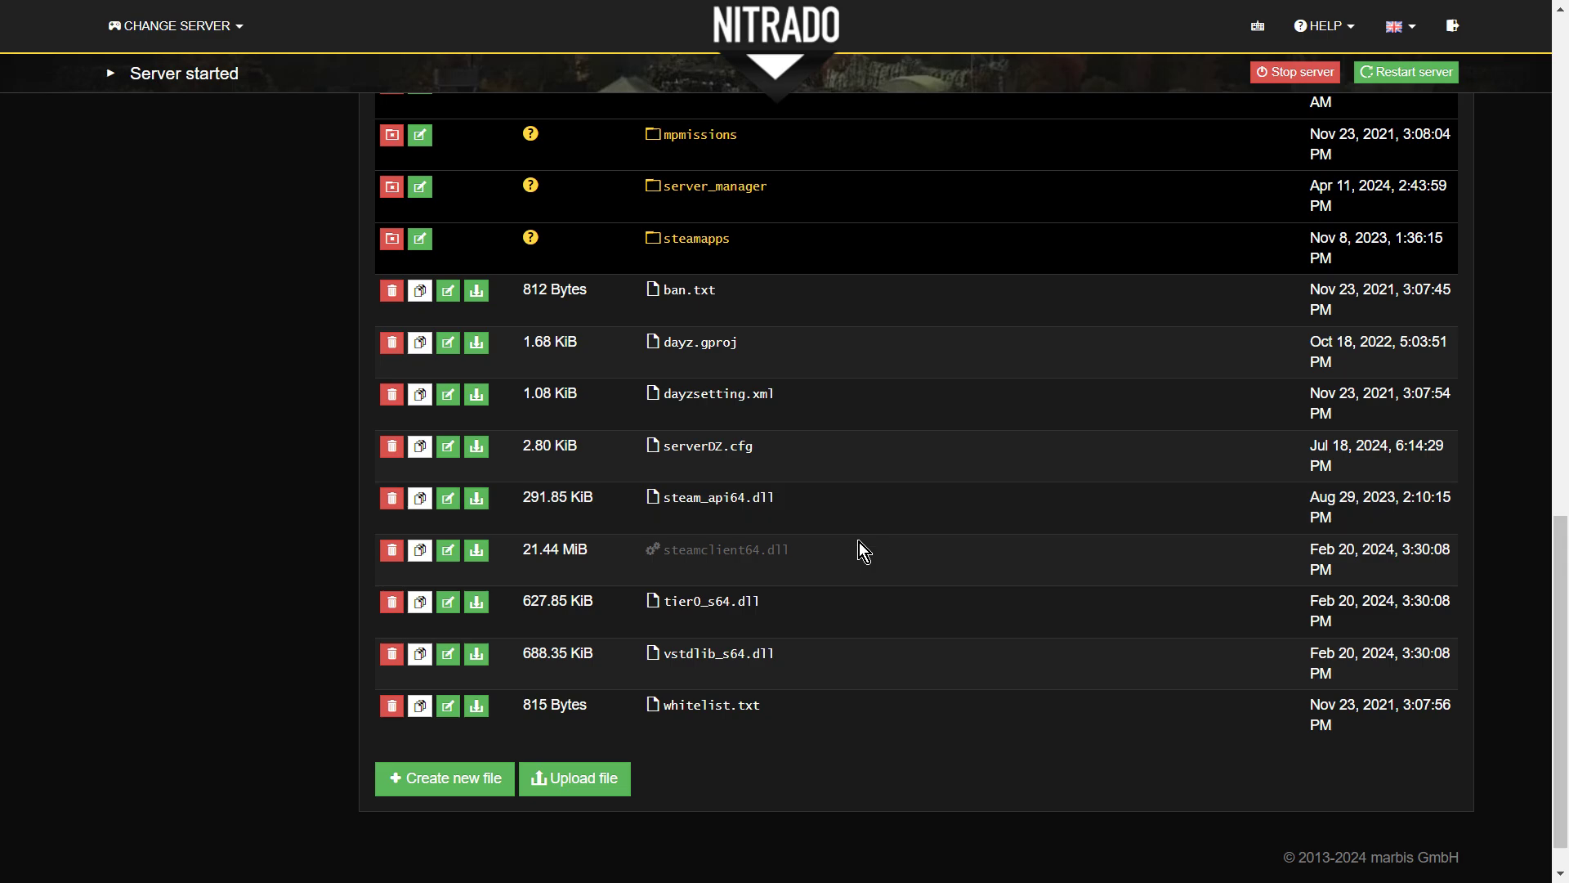
Switch to File Explorer and scroll the local DayZServer folder's mods, keys, mpmissions and serverDZ cfg files
key(alt+Tab)
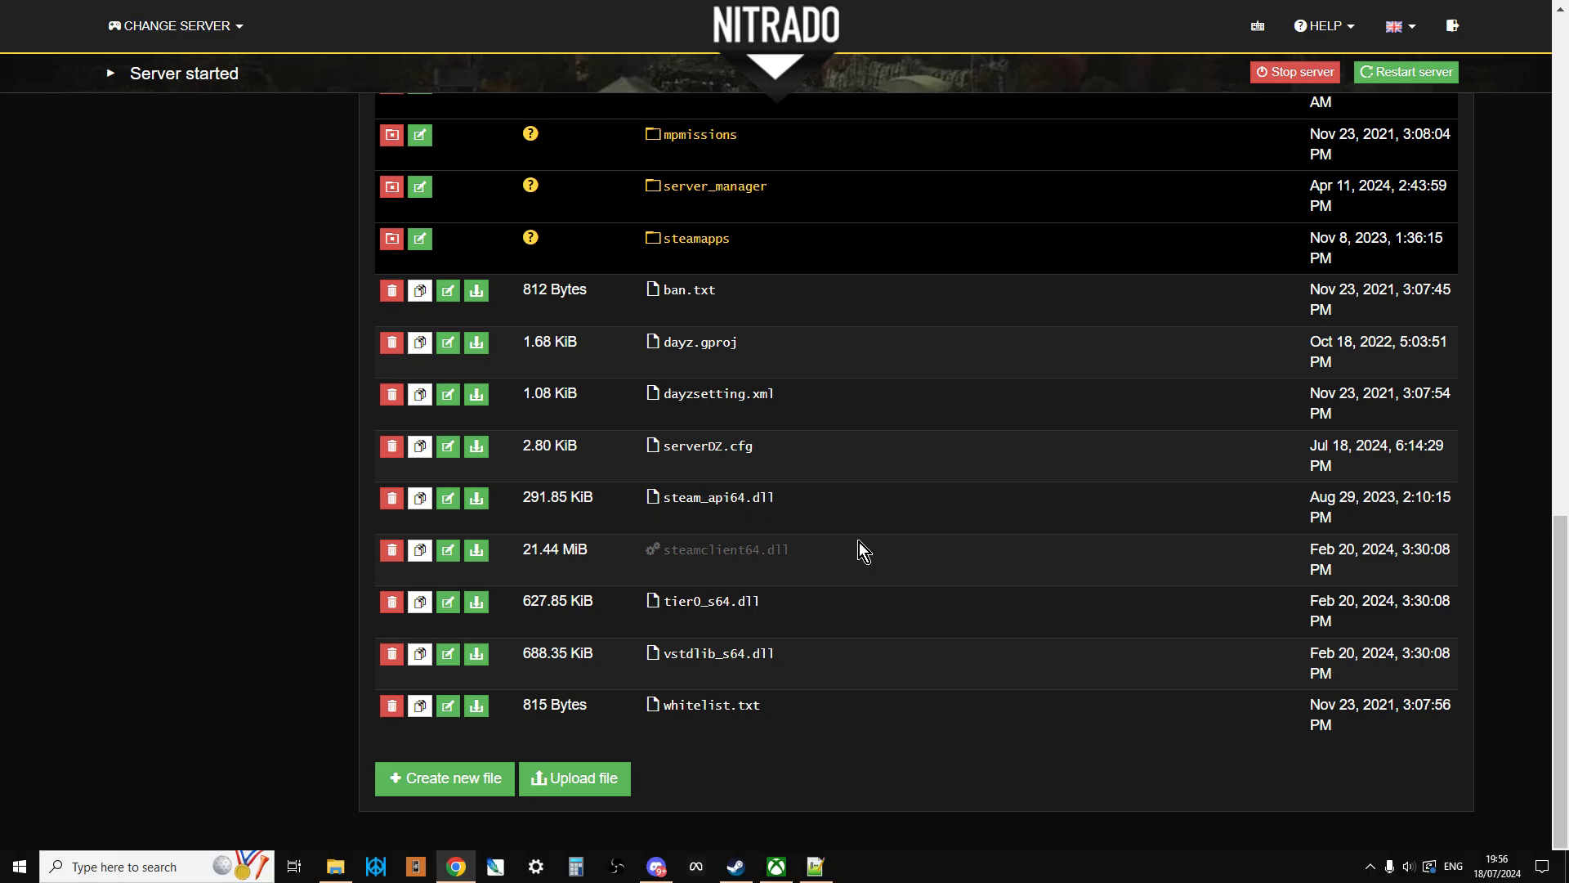
scroll(817, 652, up, 17)
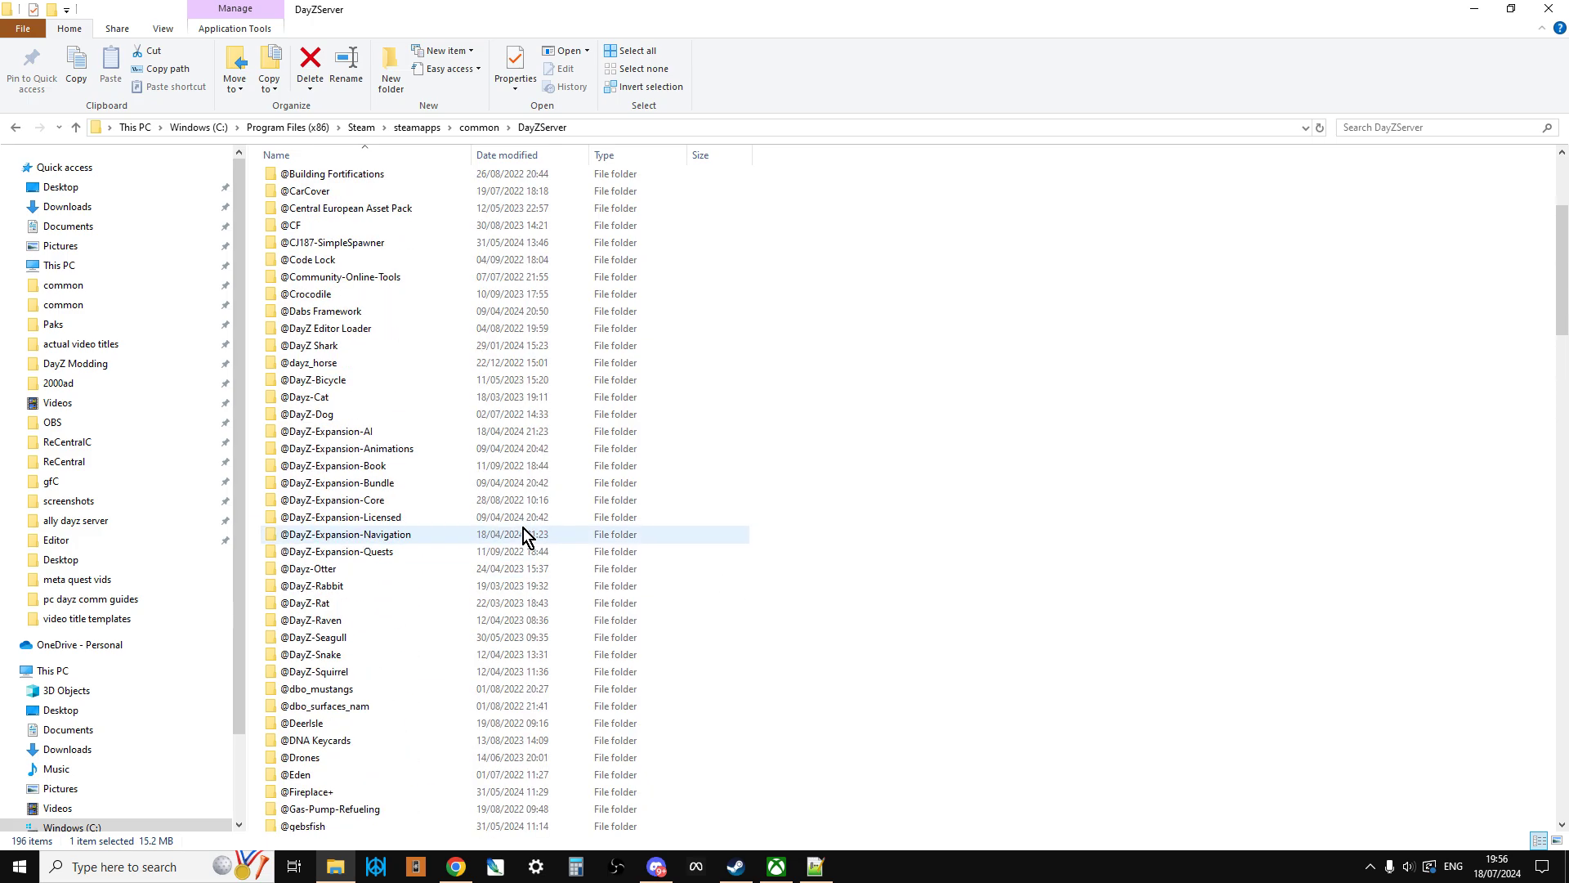
scroll(521, 536, up, 8)
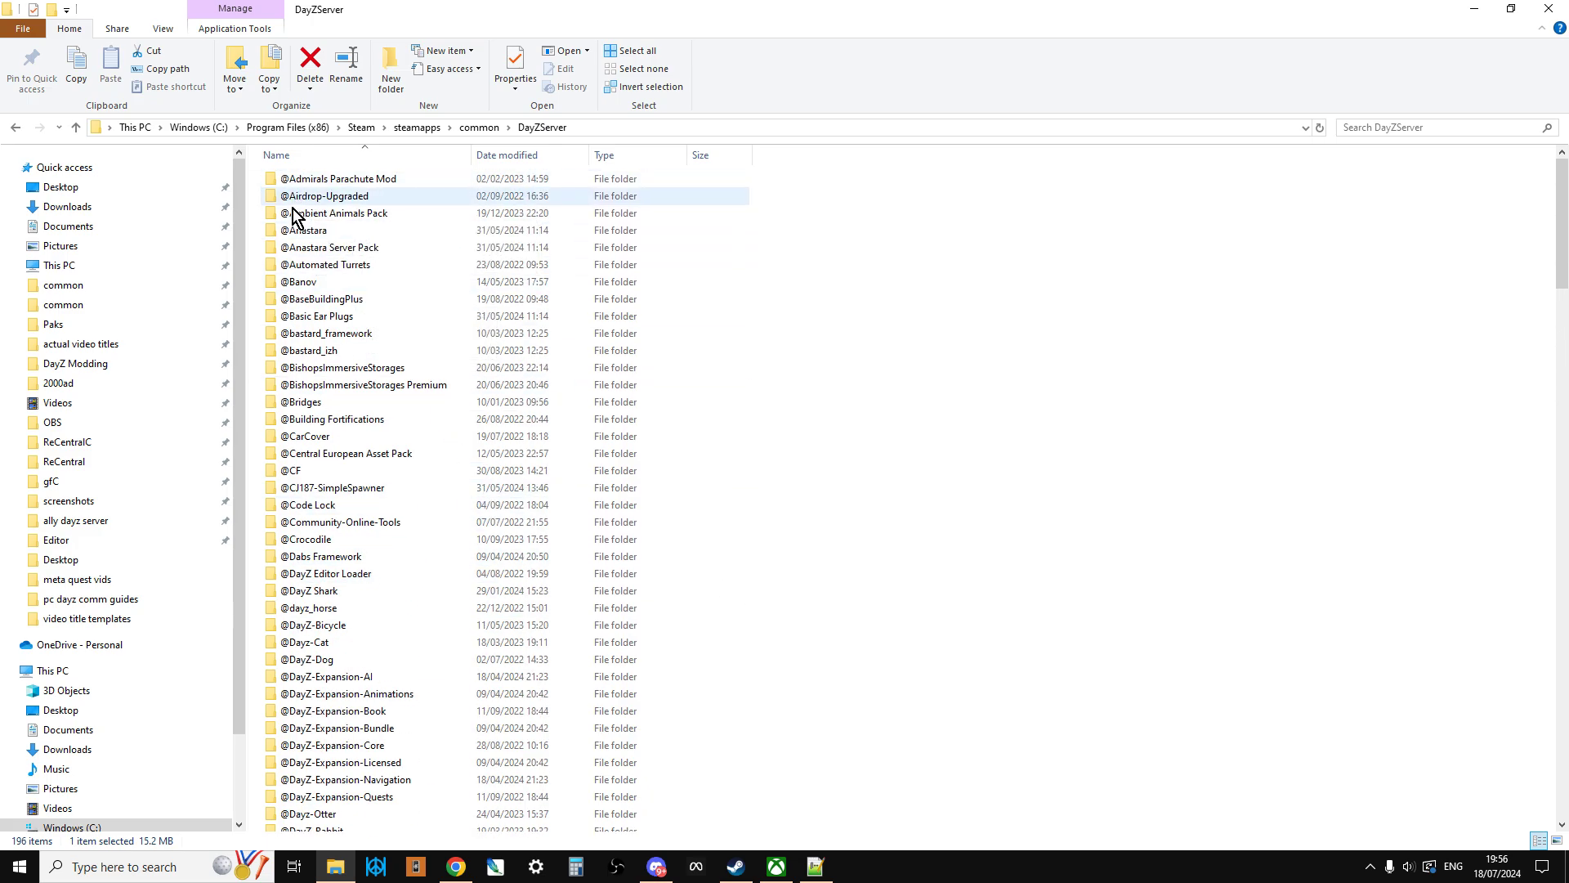
scroll(315, 490, down, 4)
scroll(319, 506, down, 14)
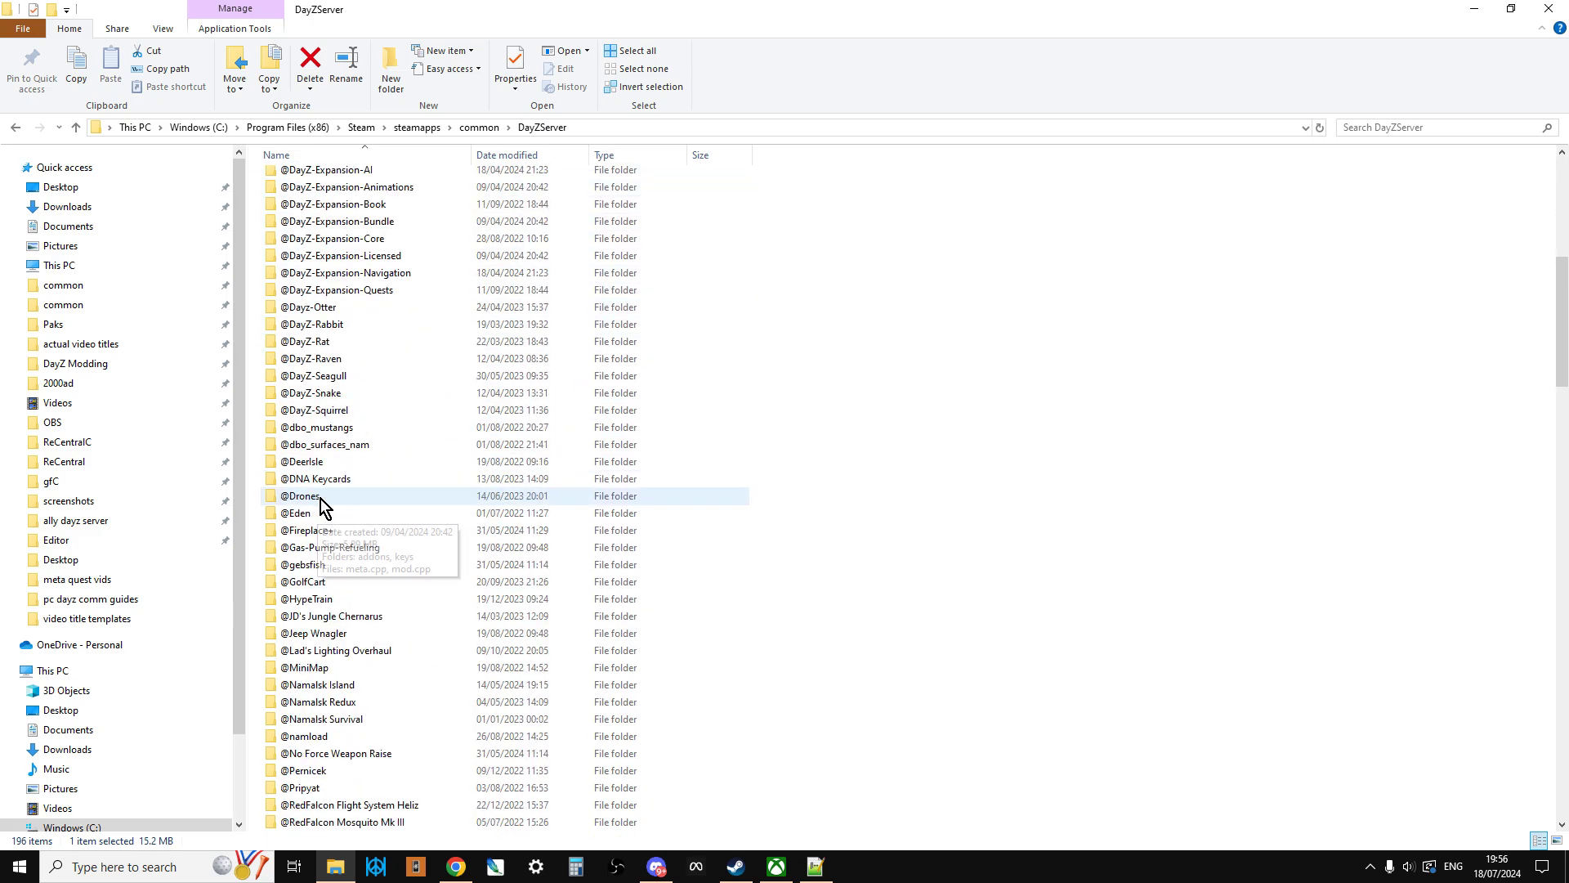
scroll(360, 433, down, 6)
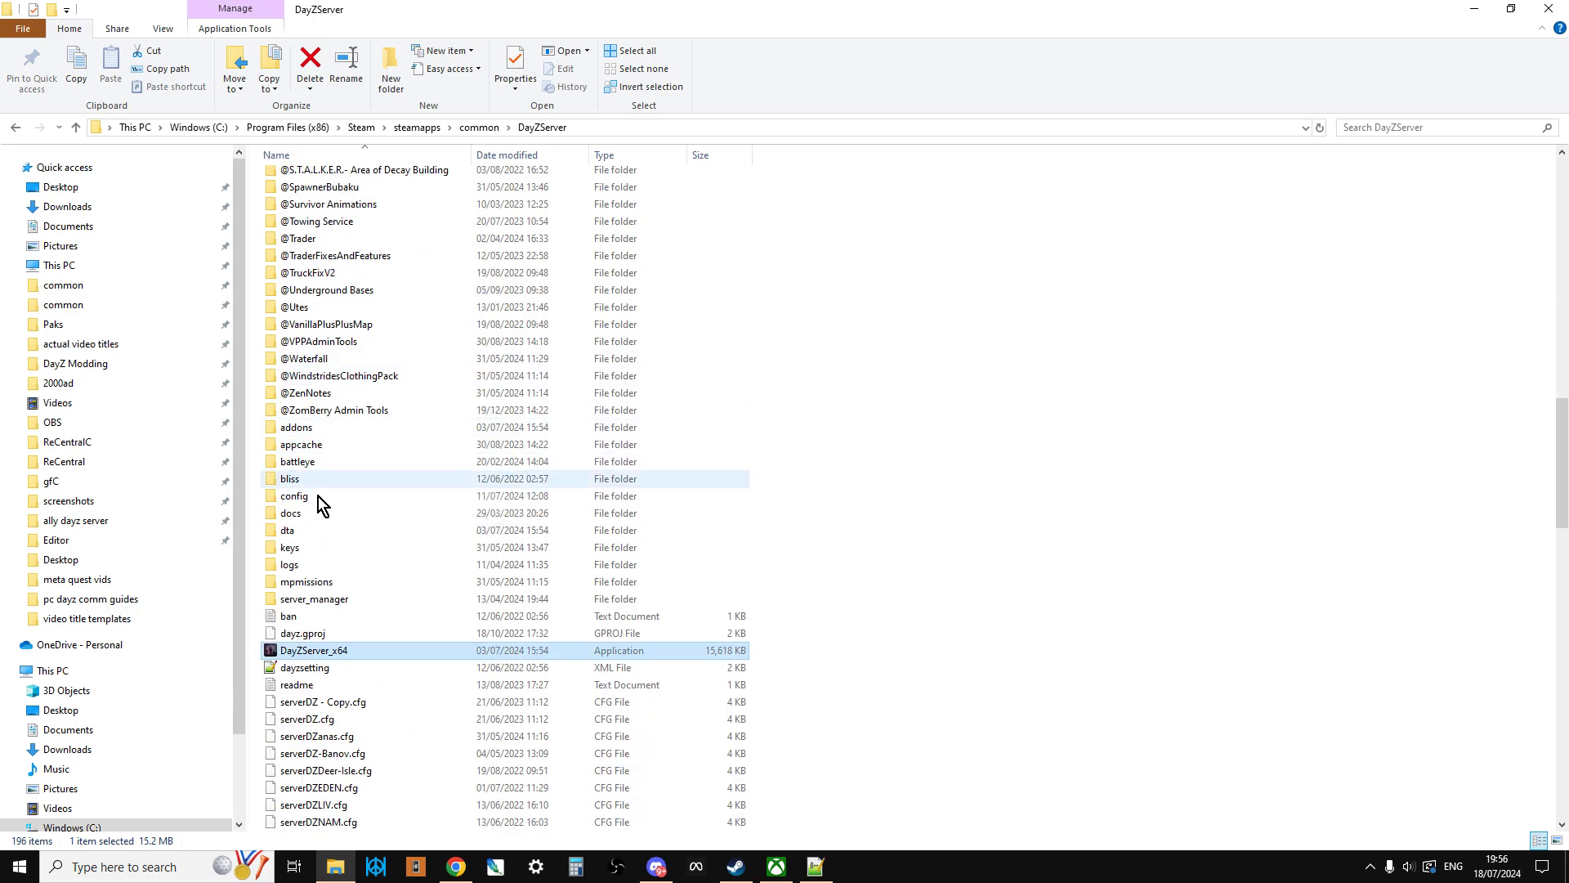
Open the local config folder and look inside its Dayz-Dog subfolder
double_click(310, 496)
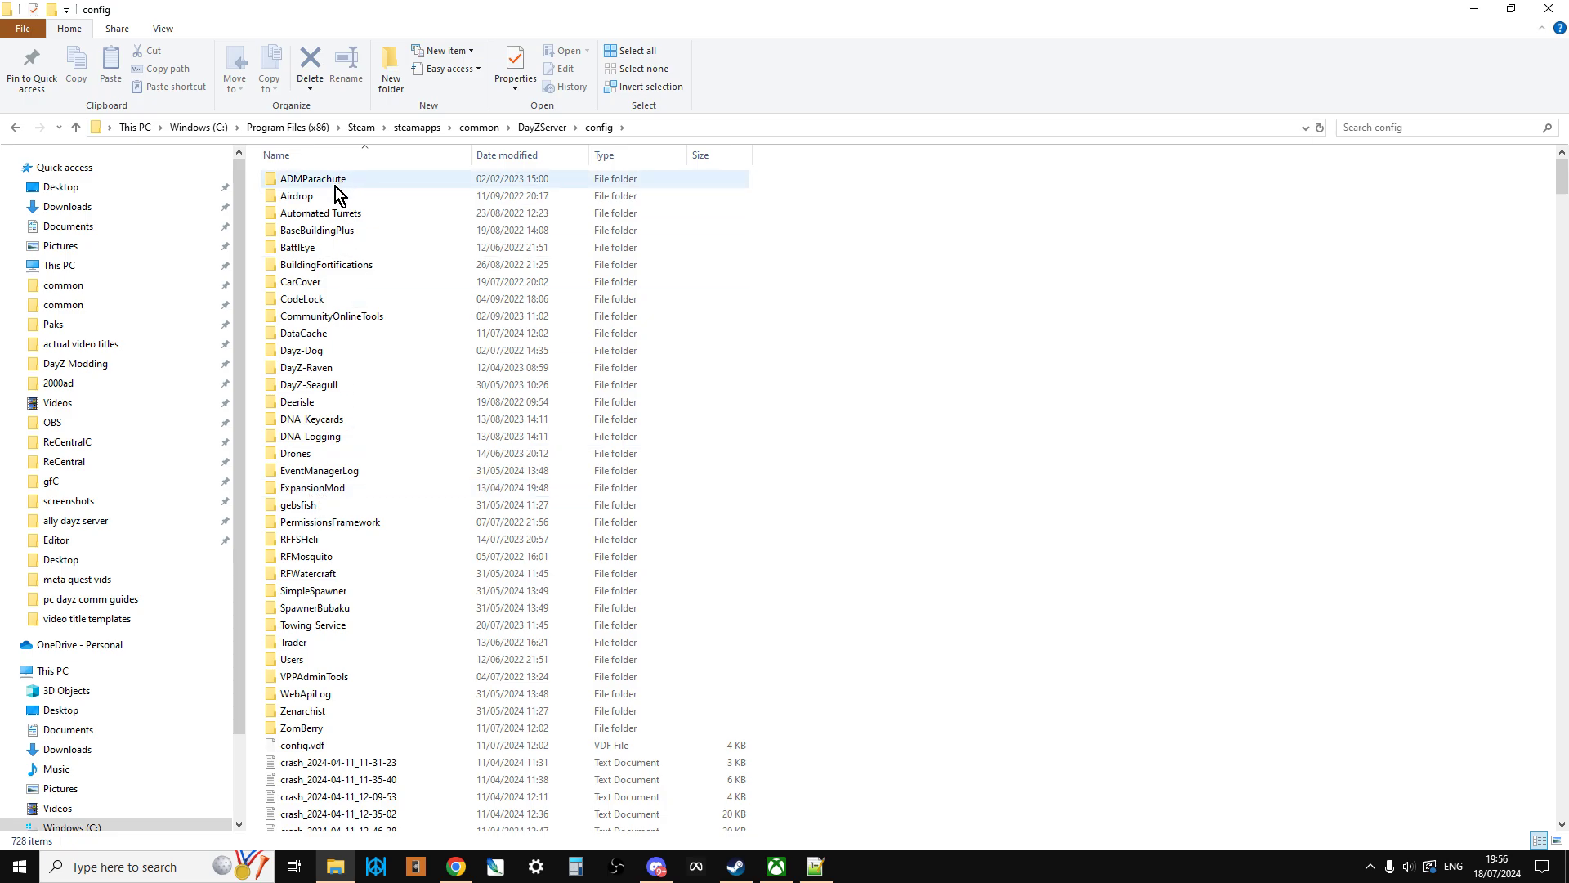
double_click(319, 352)
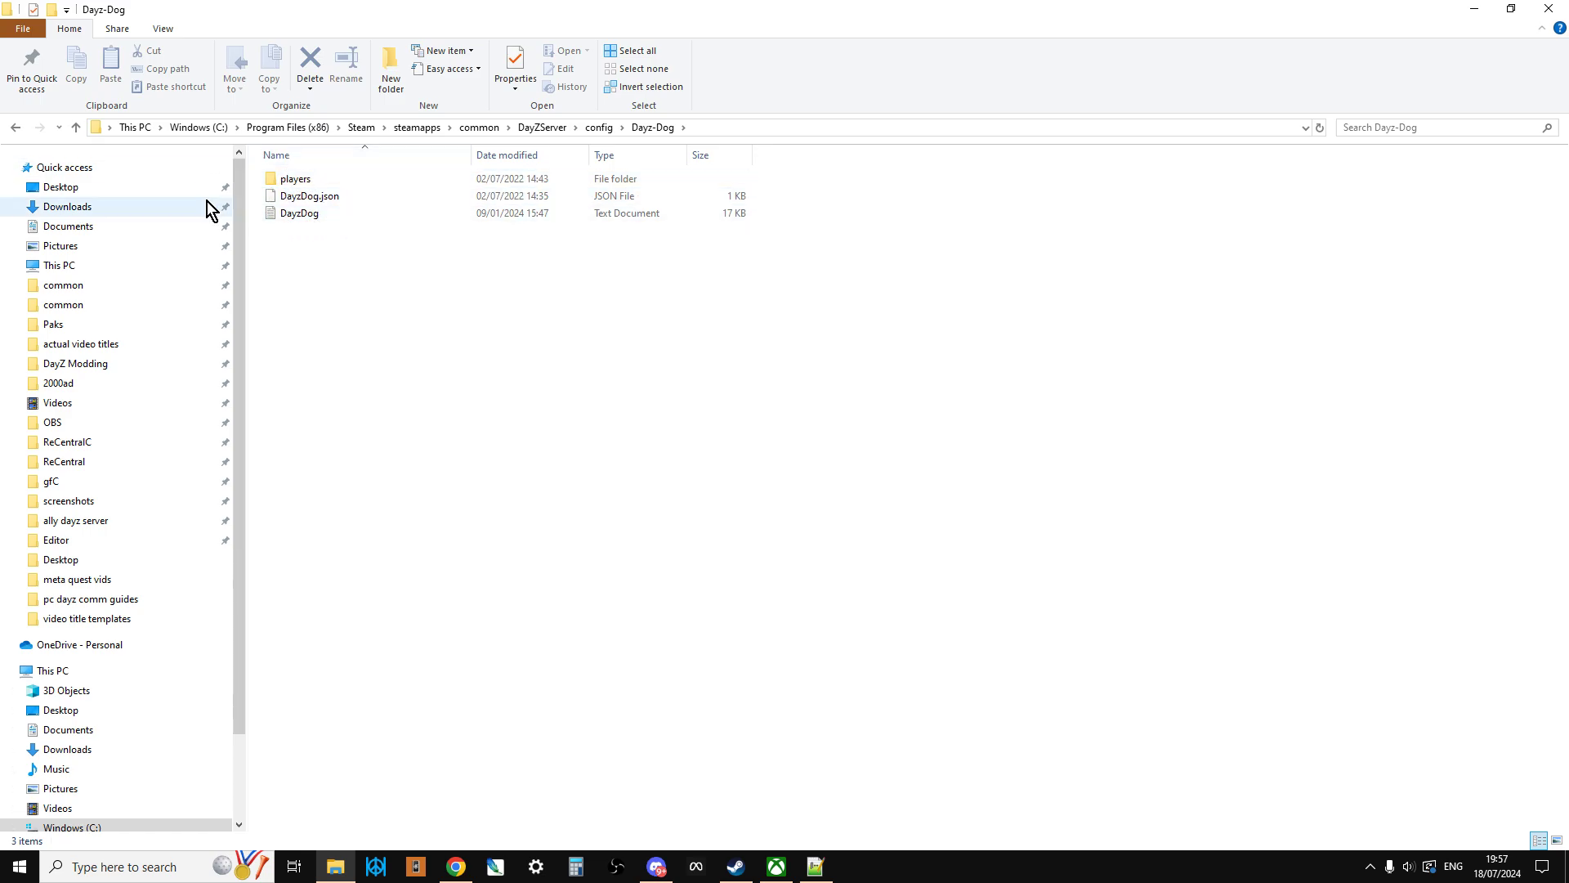
click(74, 127)
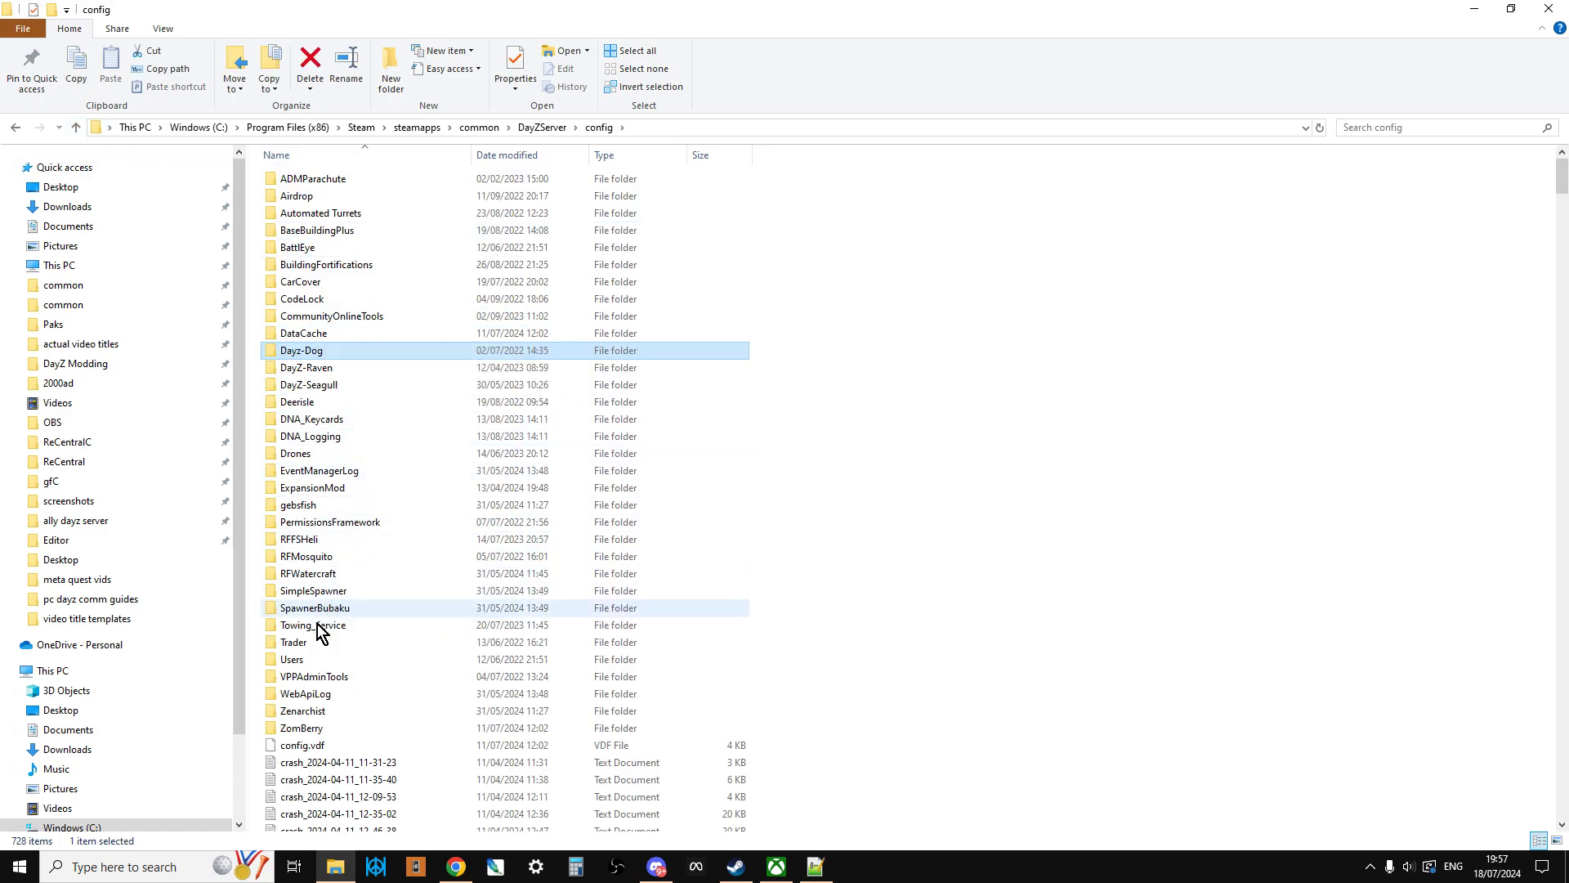
Look inside the VPPAdminTools folder, then go back up to the DayZServer root
double_click(314, 677)
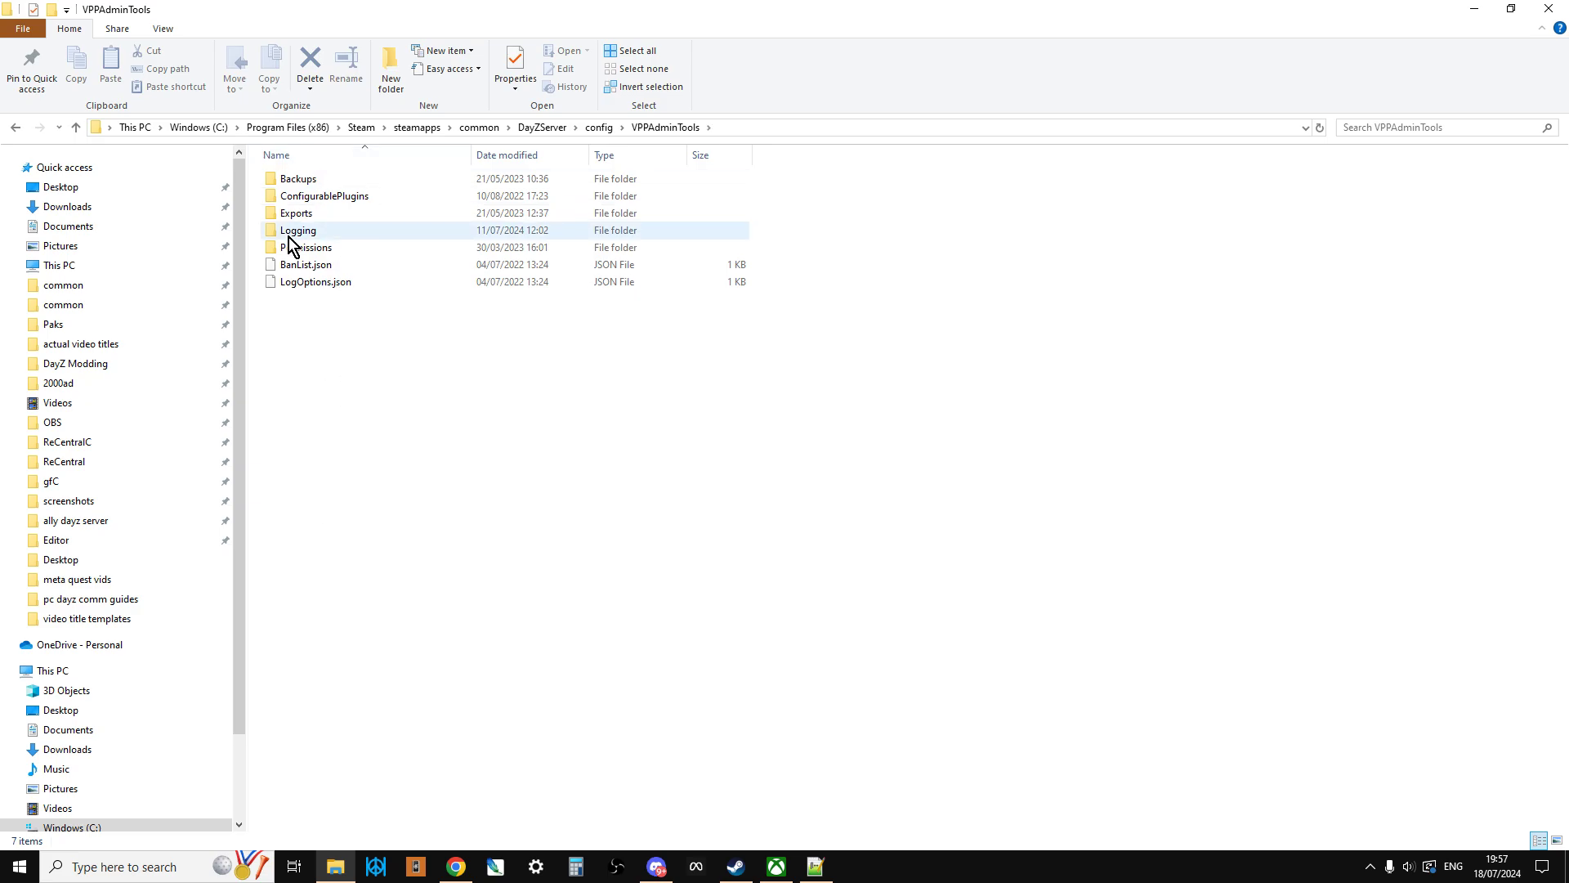
click(75, 127)
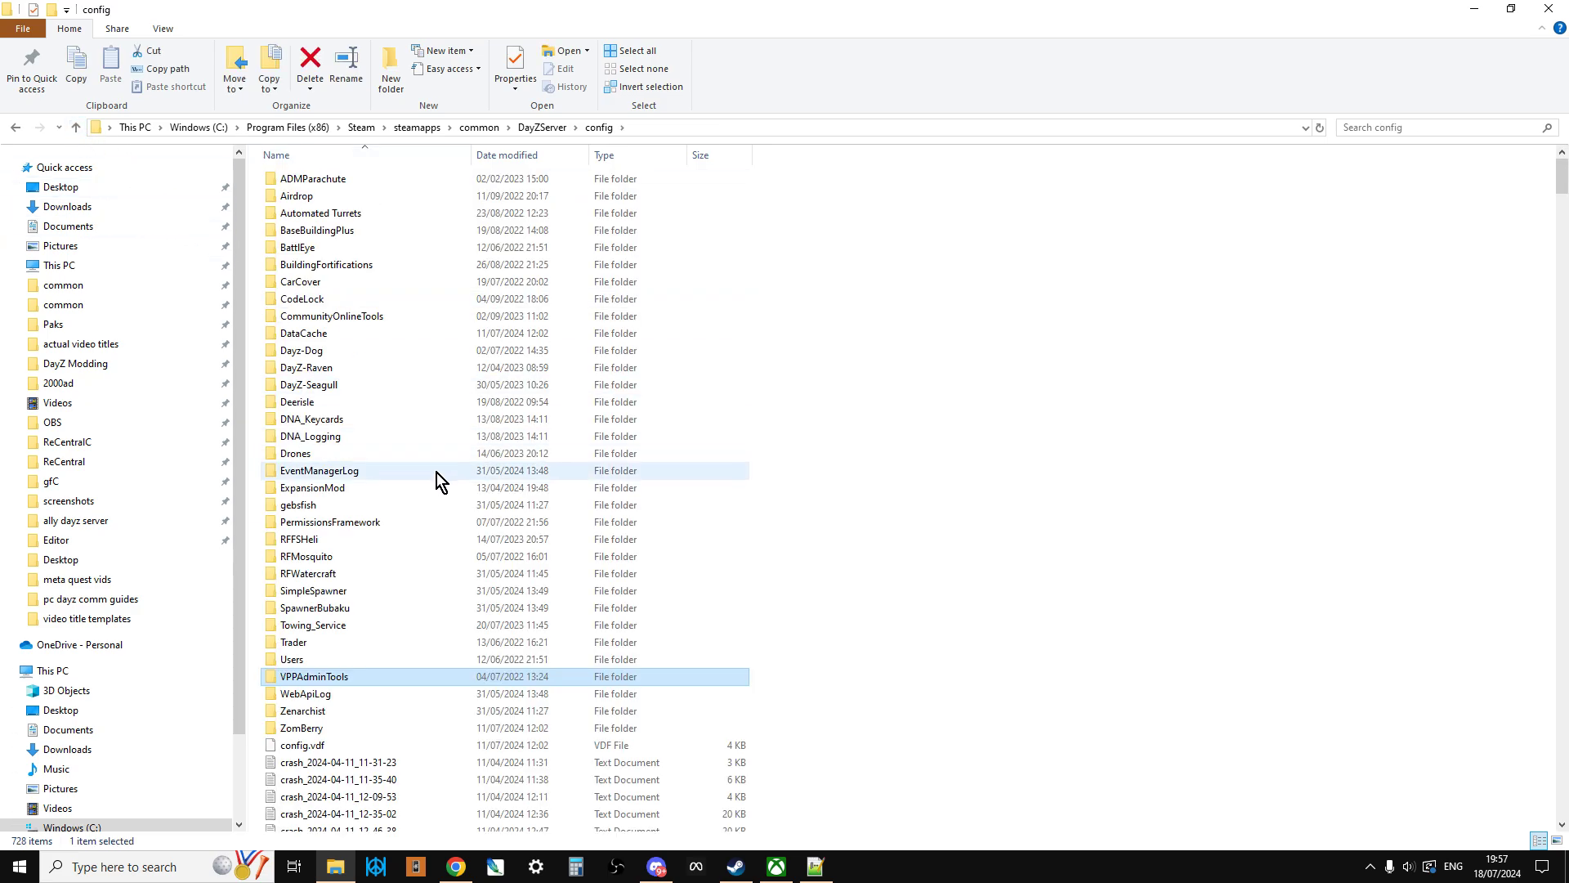
scroll(442, 507, down, 2)
scroll(441, 527, down, 2)
scroll(438, 526, up, 3)
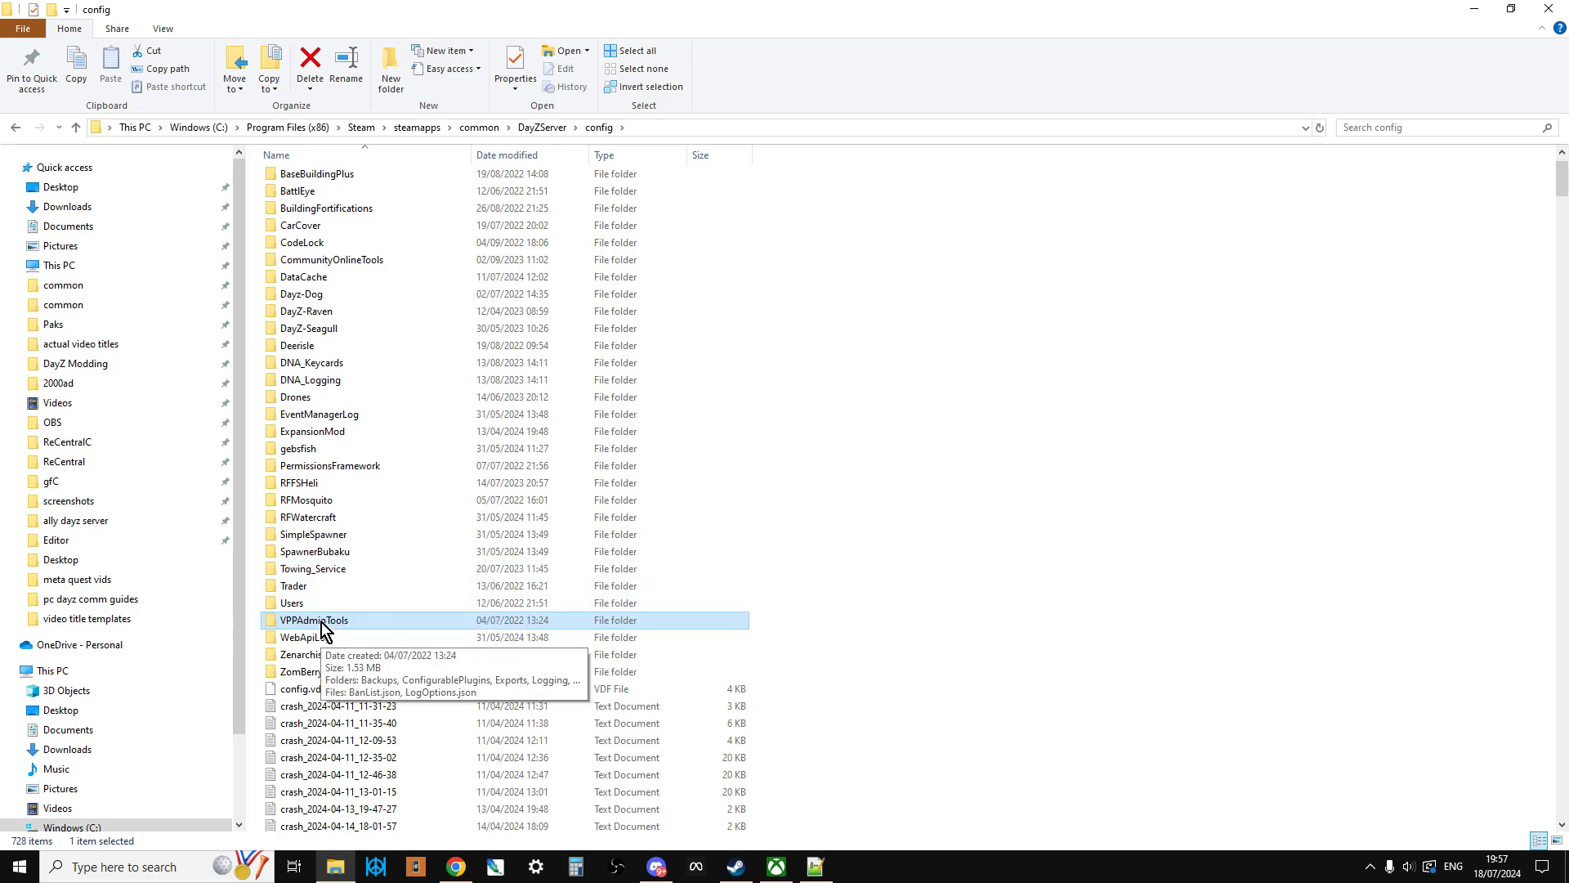
click(74, 131)
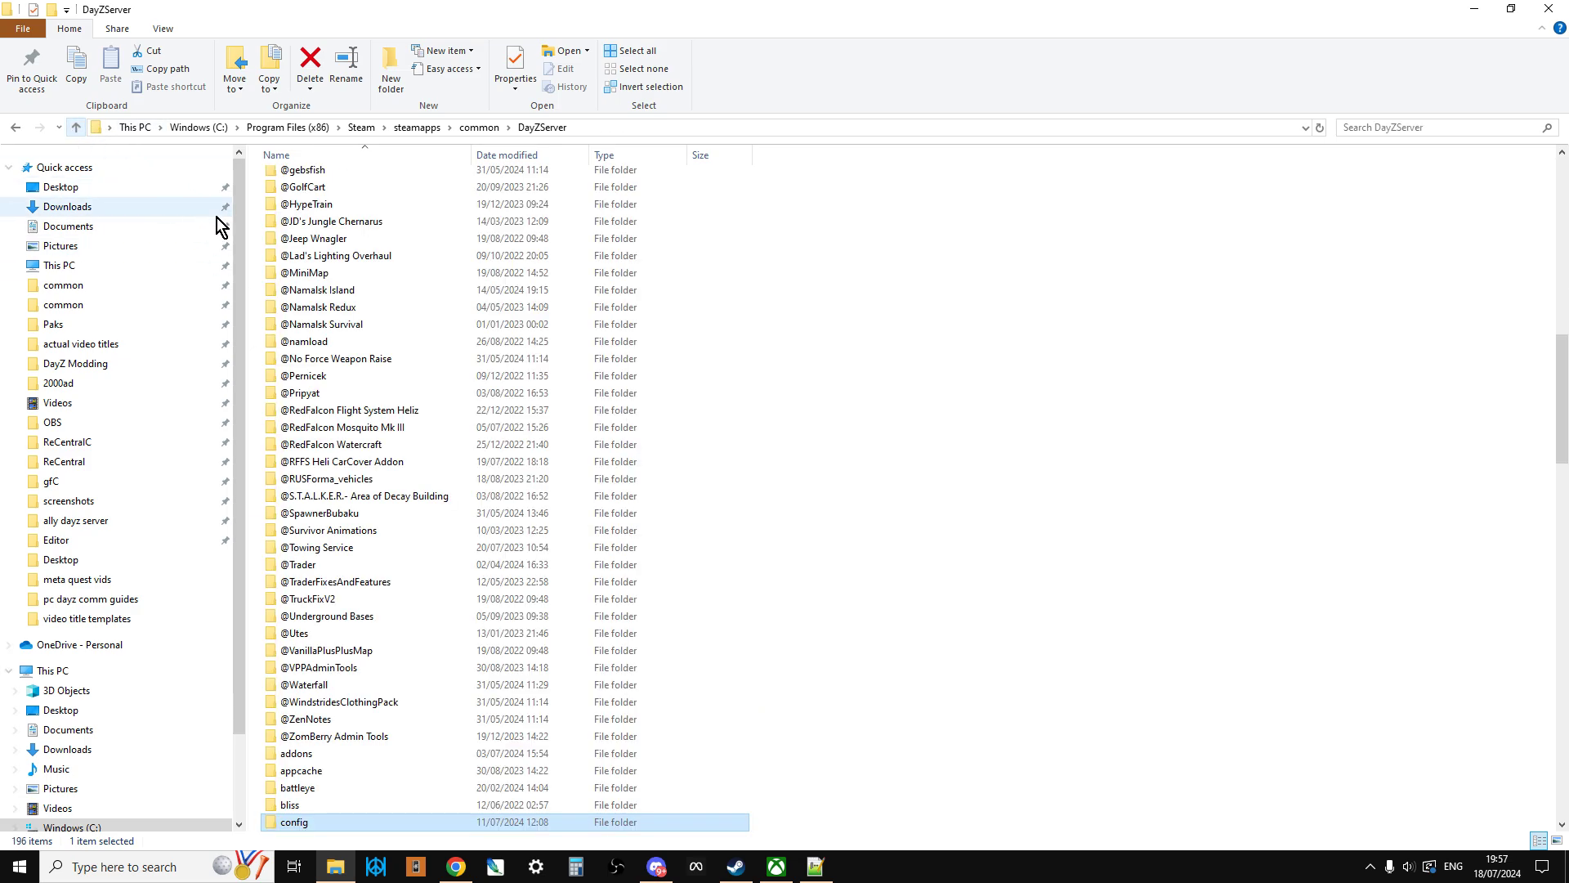
scroll(458, 384, down, 10)
scroll(449, 396, down, 1)
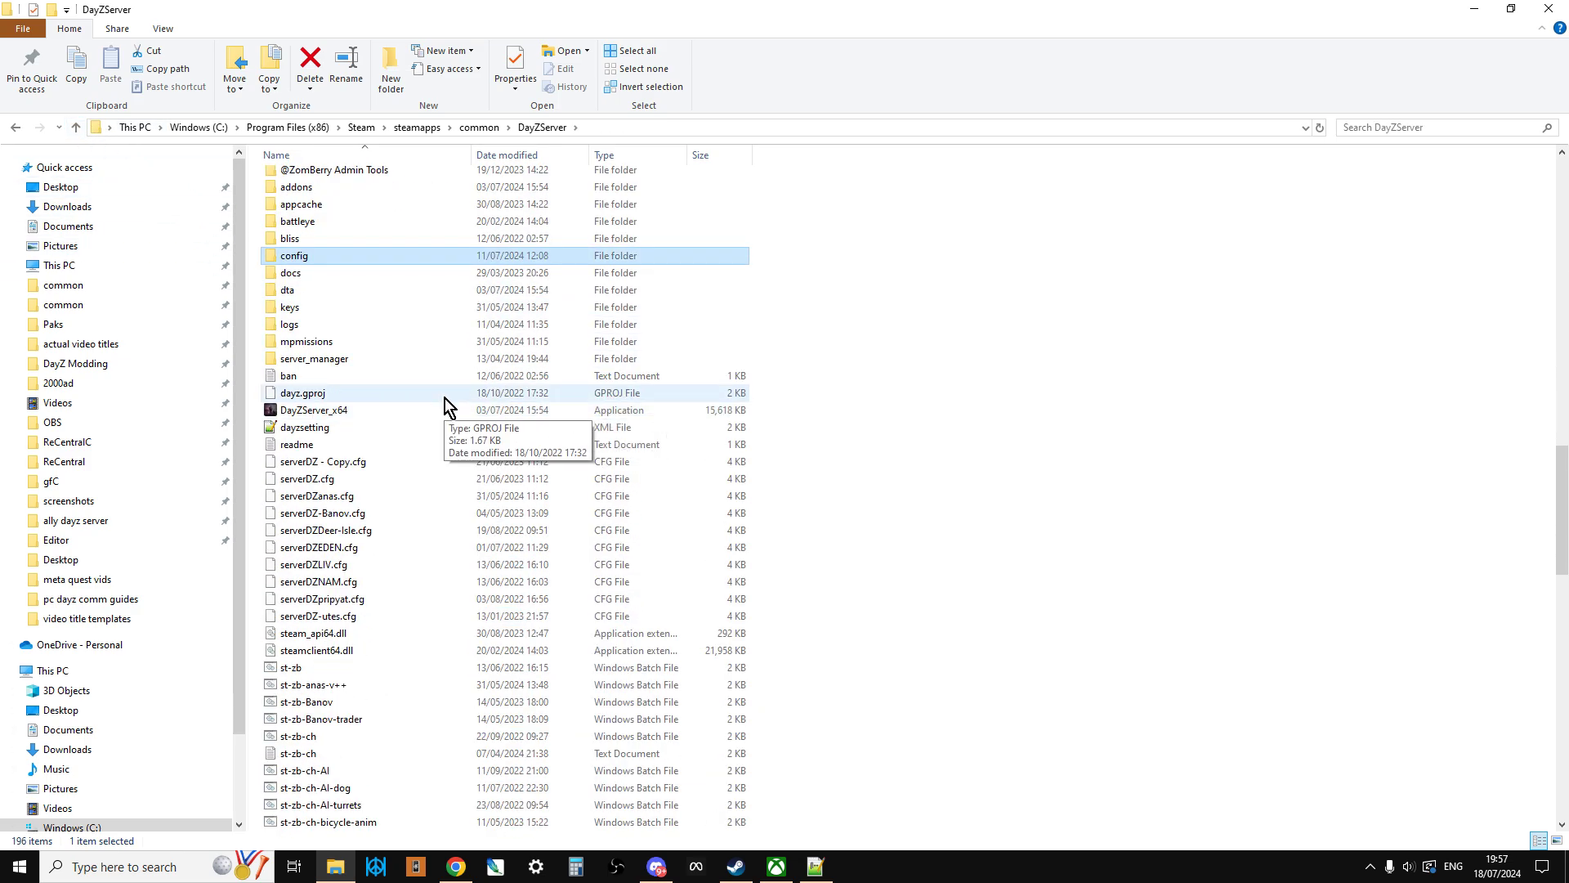
click(308, 411)
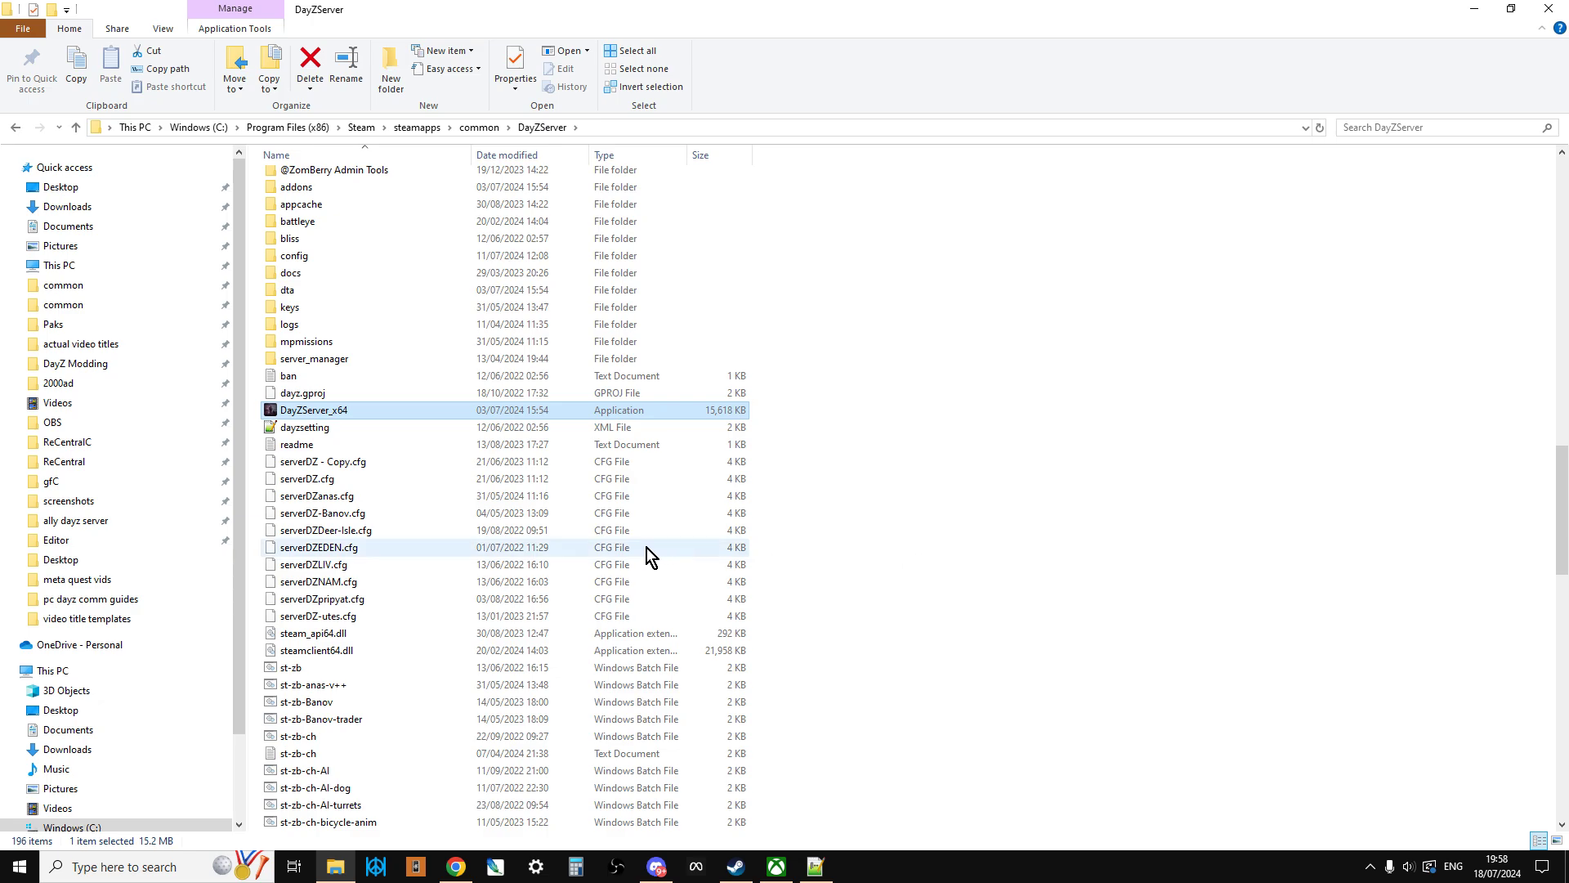
Scroll through DayZServer's st-zb-ch launch batch files, such as st-zb-ch-loader, st-zb-ch-heli and st-zb-ch-jungle
scroll(533, 592, down, 3)
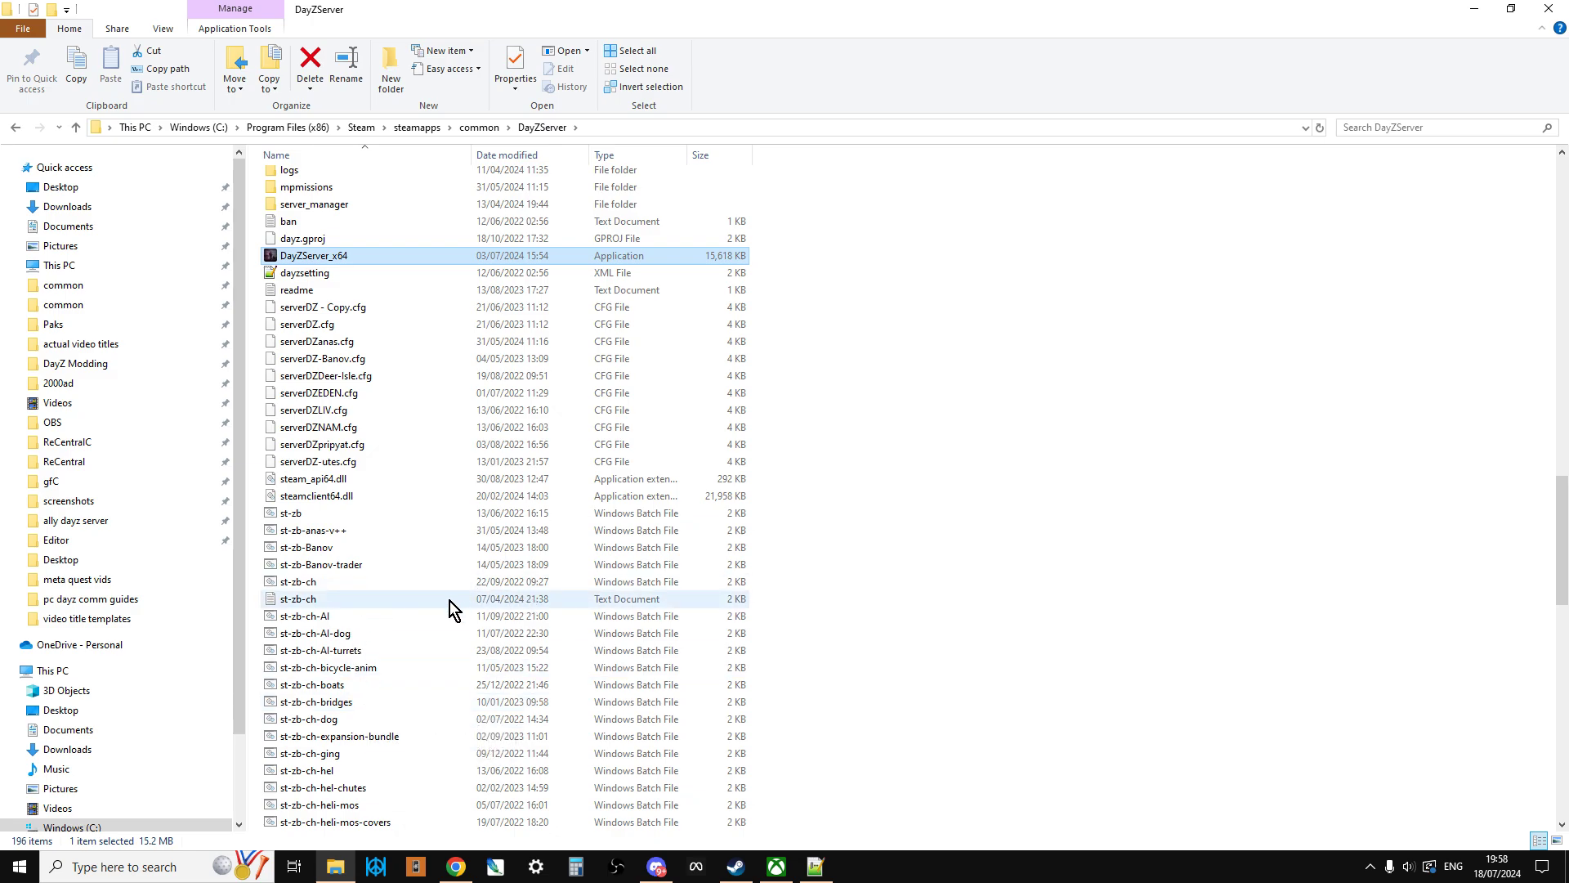
scroll(442, 600, down, 1)
scroll(417, 594, down, 5)
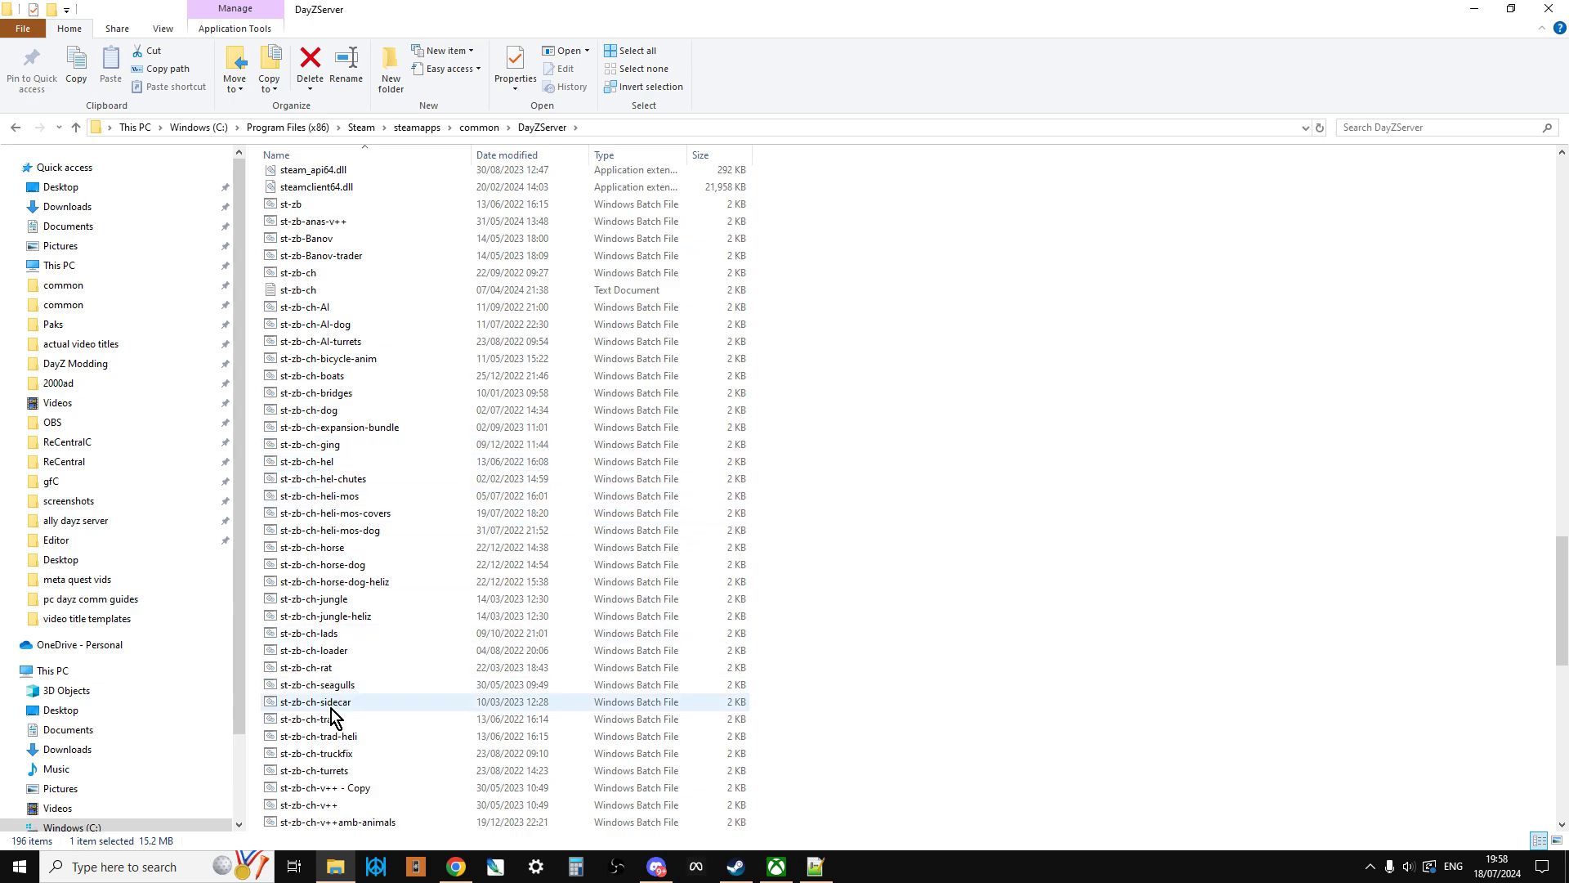
scroll(331, 716, up, 7)
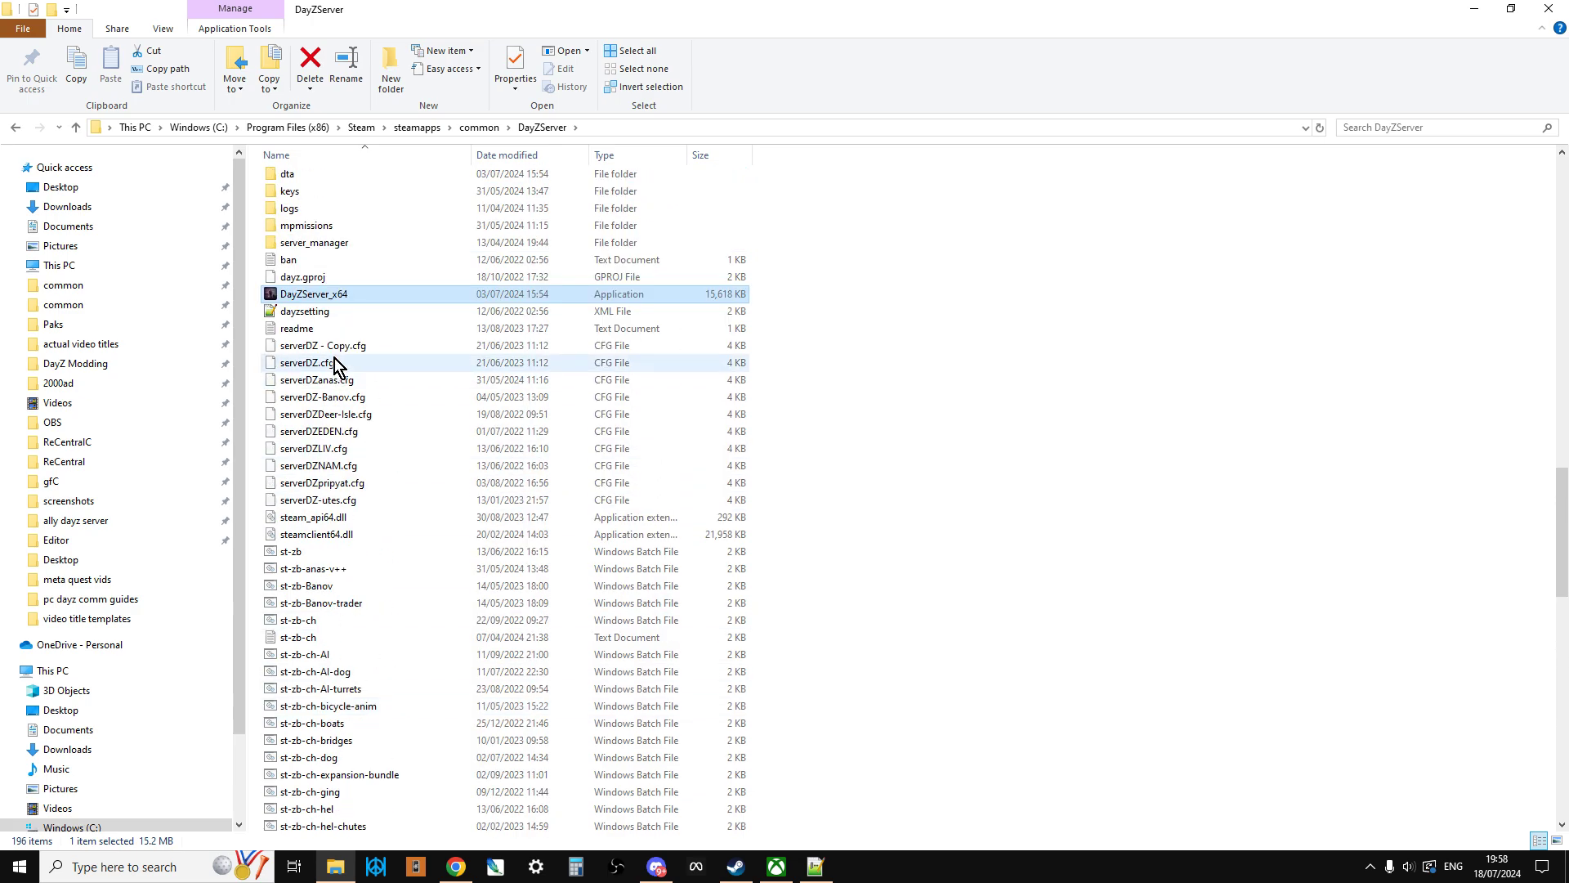
scroll(314, 659, down, 7)
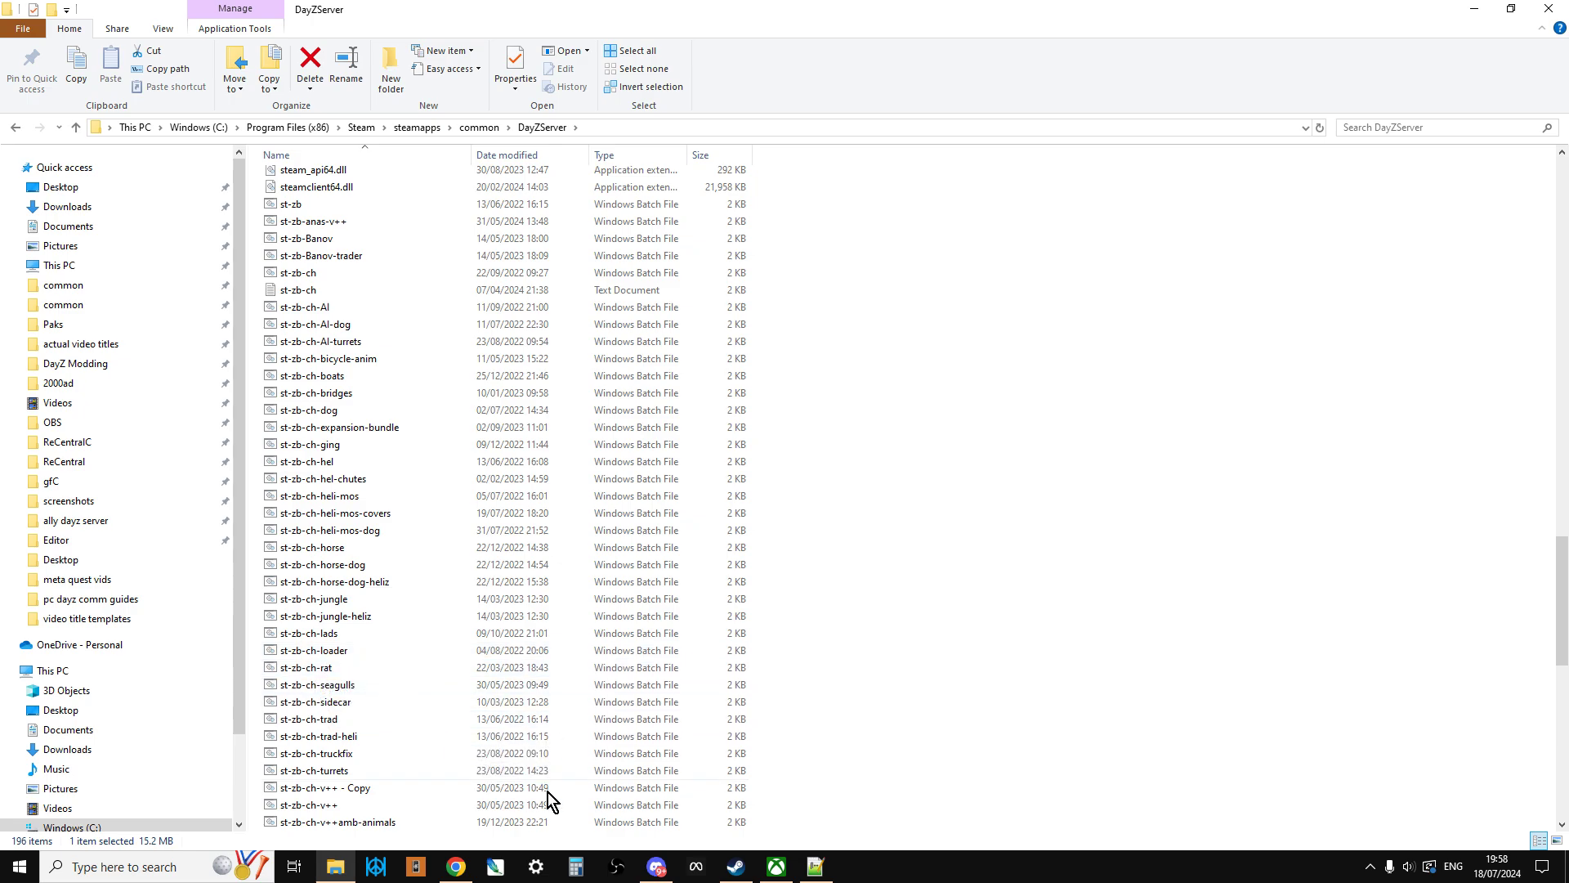
In st-zb-ch-horse-dog-heliz.bat, highlight the server name, server files path and serverConfig=serverDZ.cfg lines
click(815, 866)
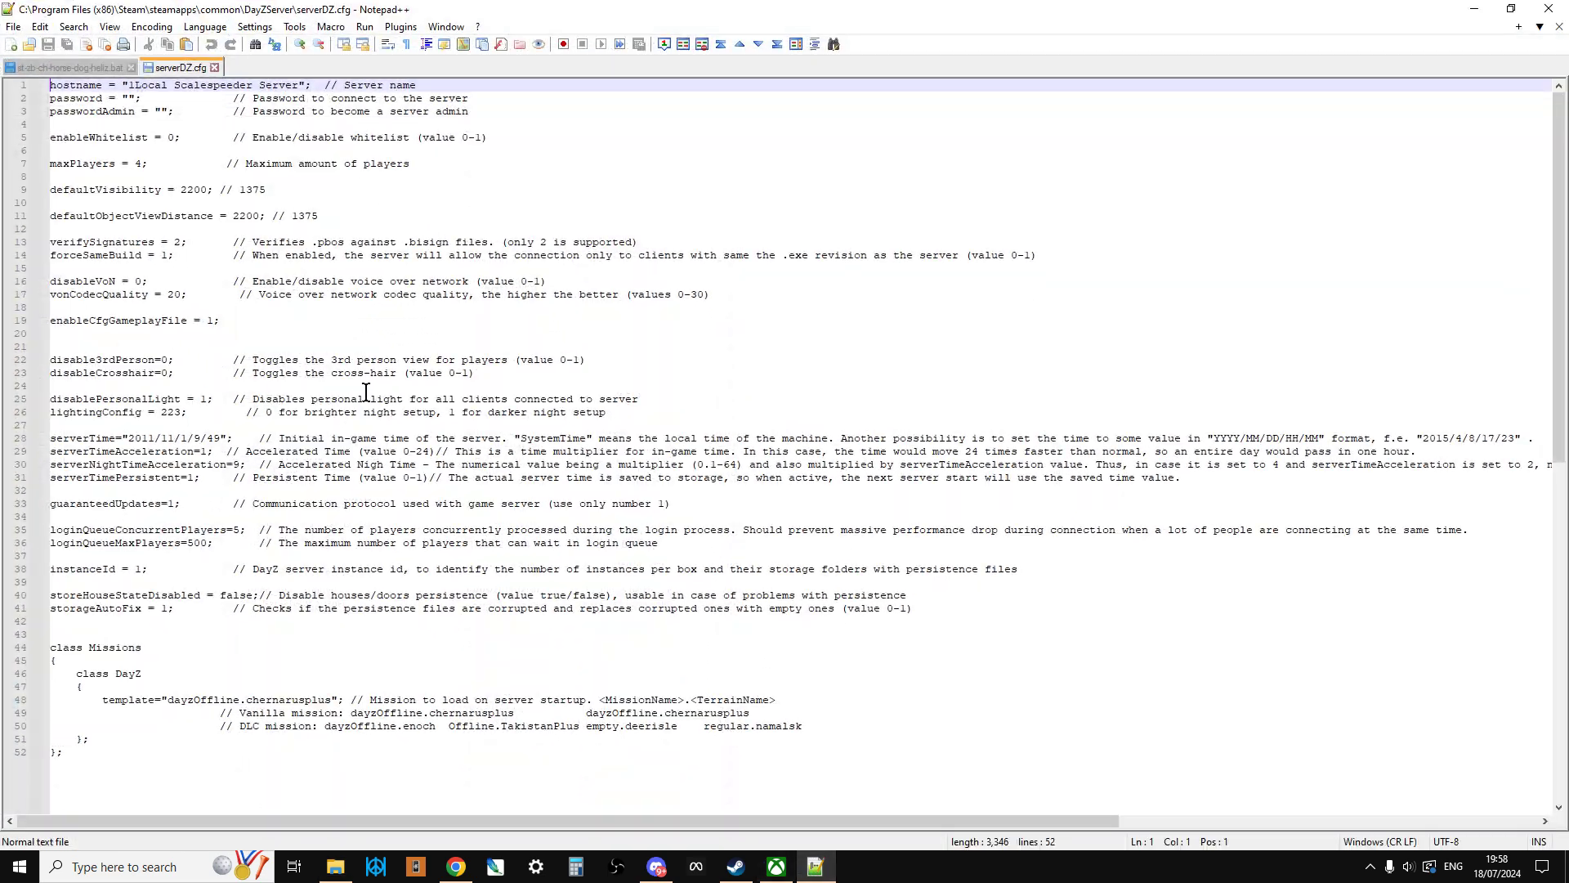
click(62, 67)
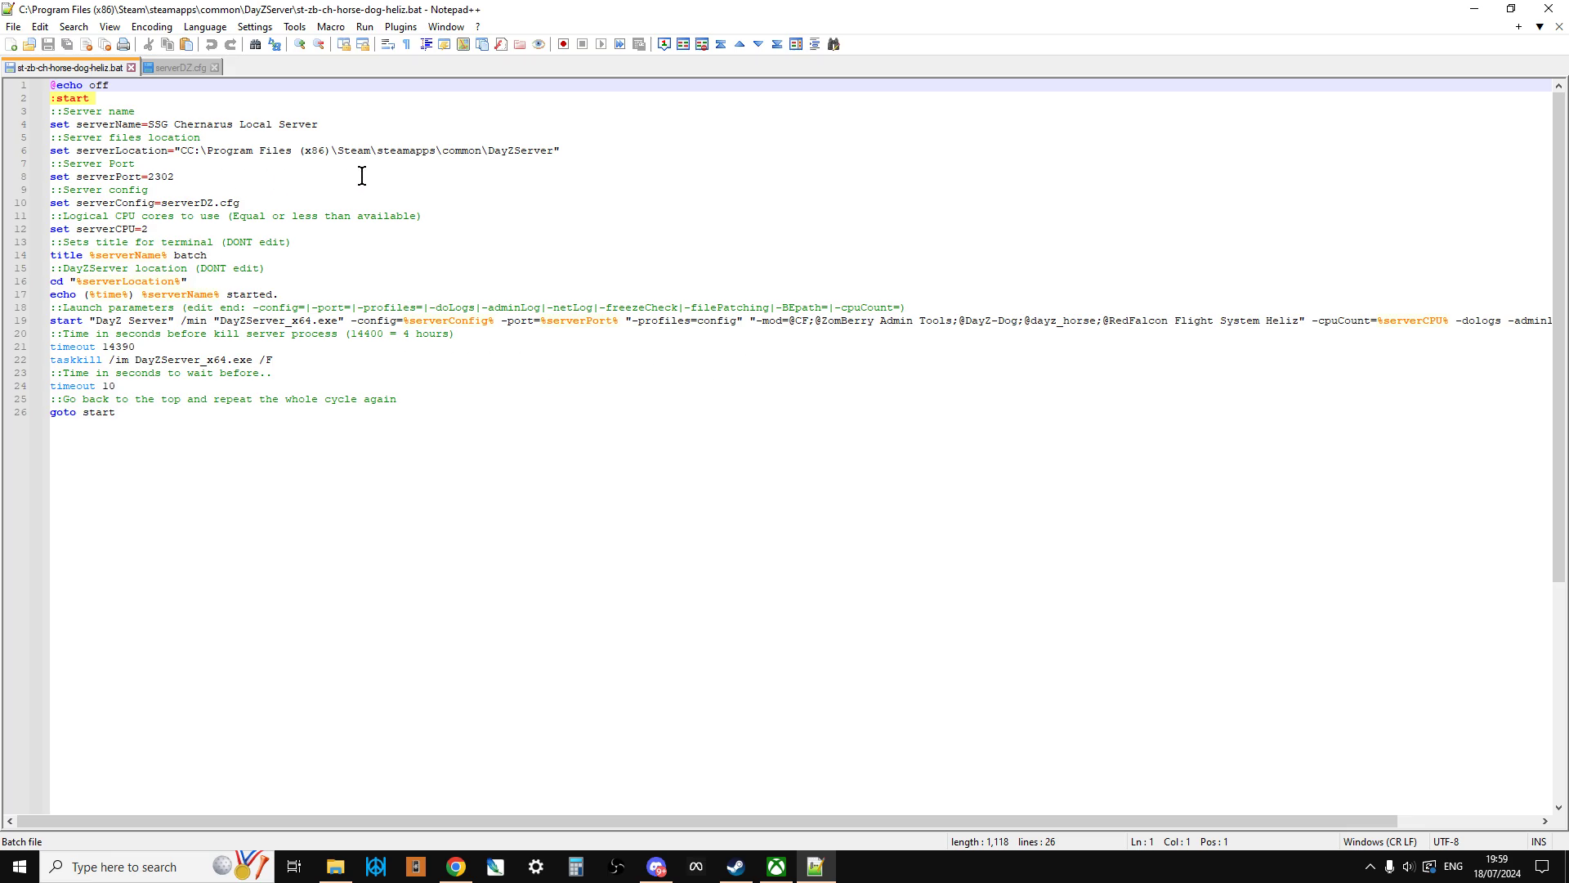
drag(321, 124, 79, 121)
click(572, 151)
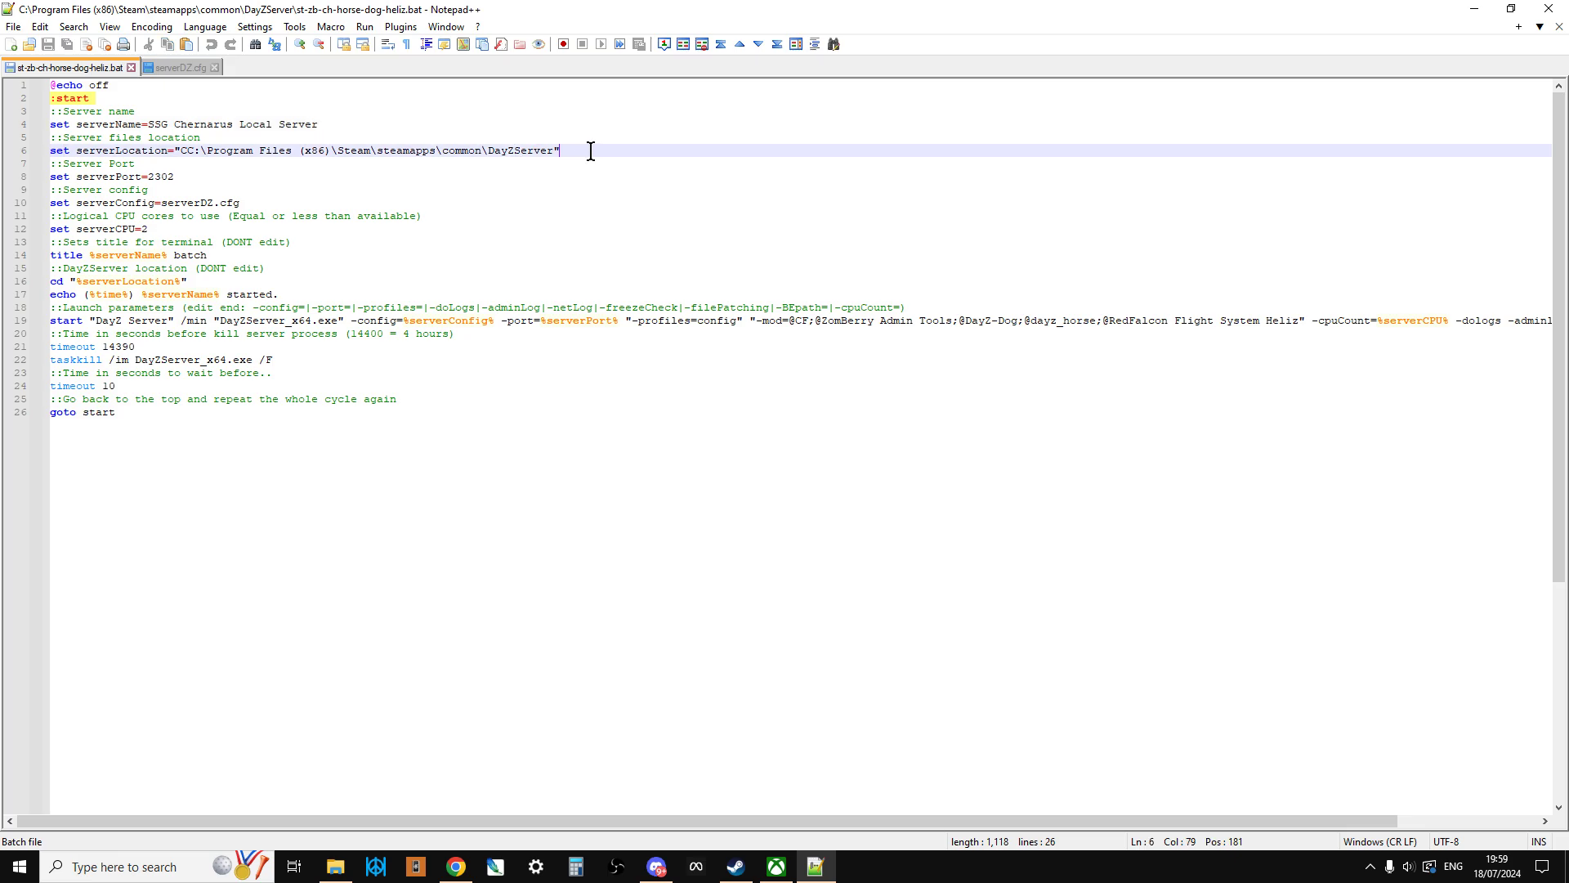
drag(583, 151, 82, 154)
click(260, 204)
drag(260, 203, 68, 209)
click(256, 195)
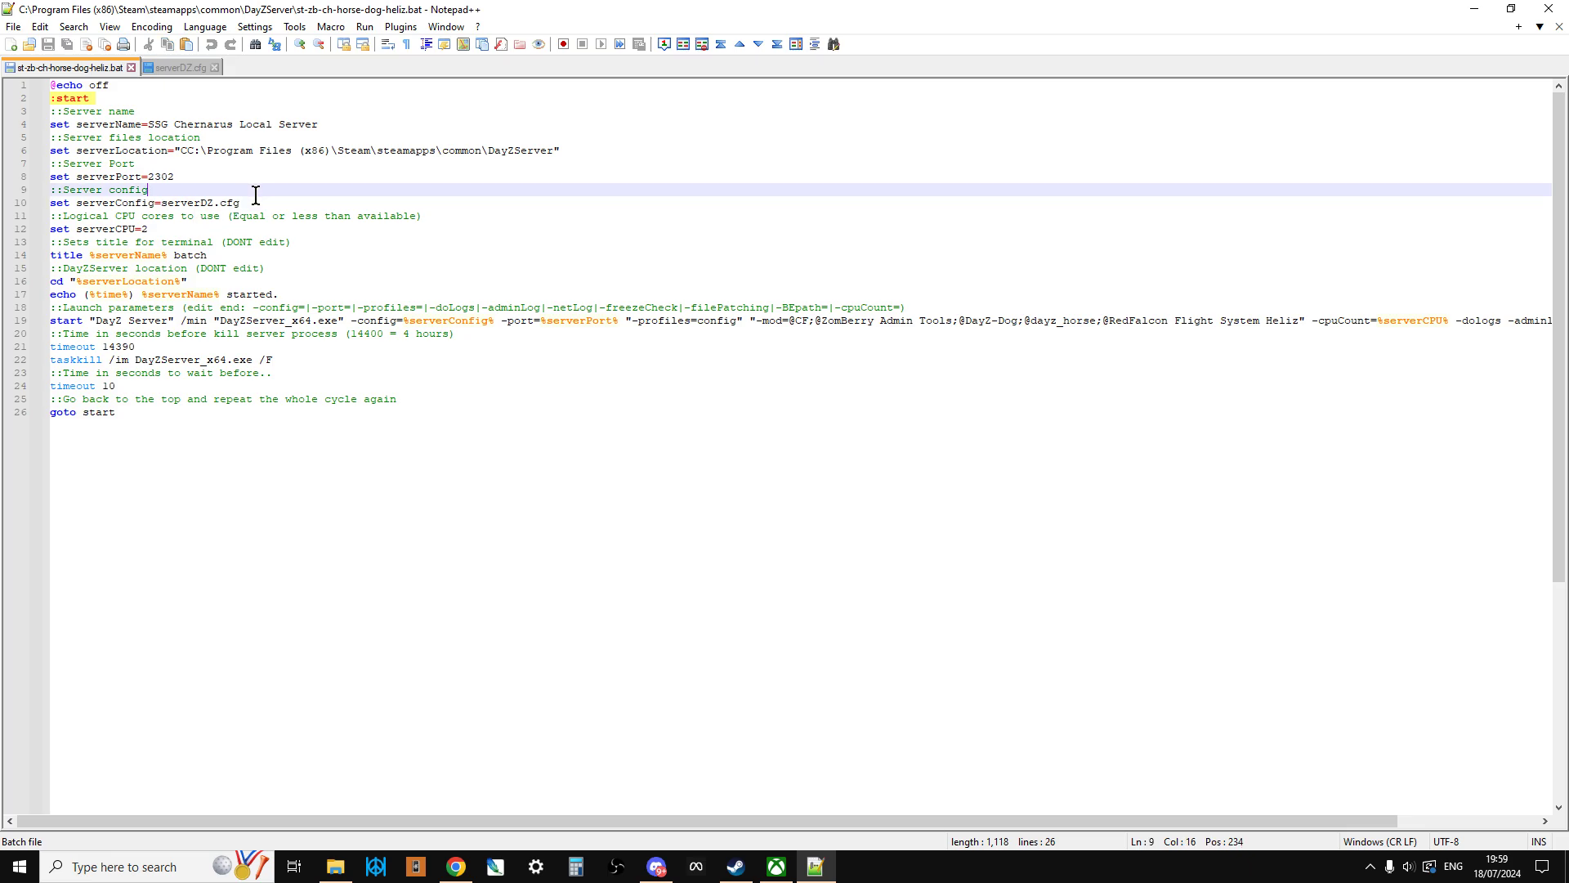
click(254, 196)
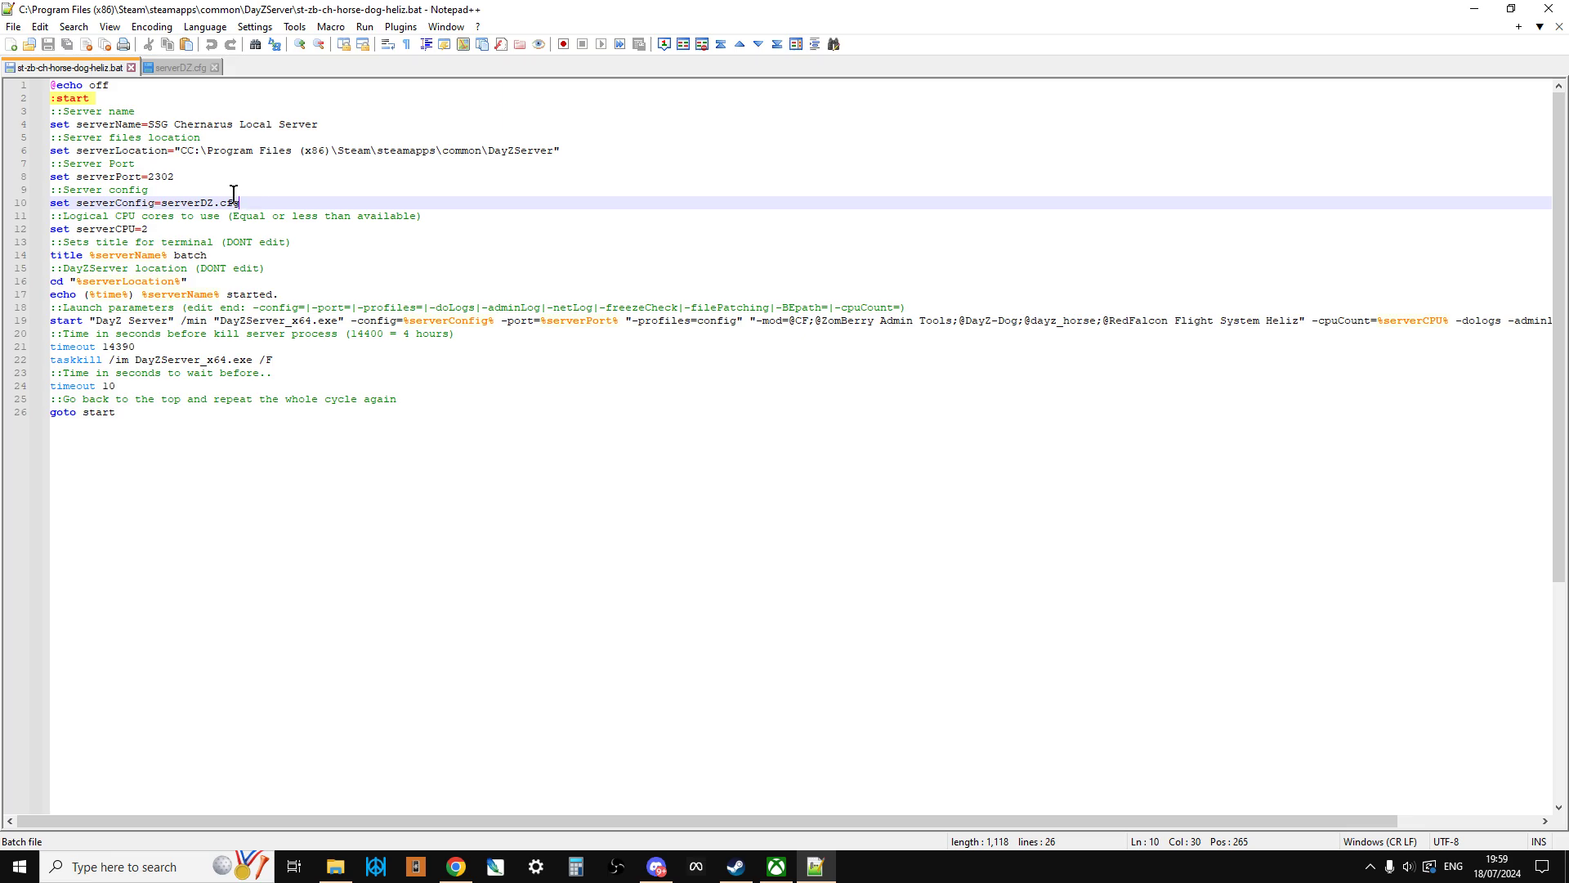
click(233, 193)
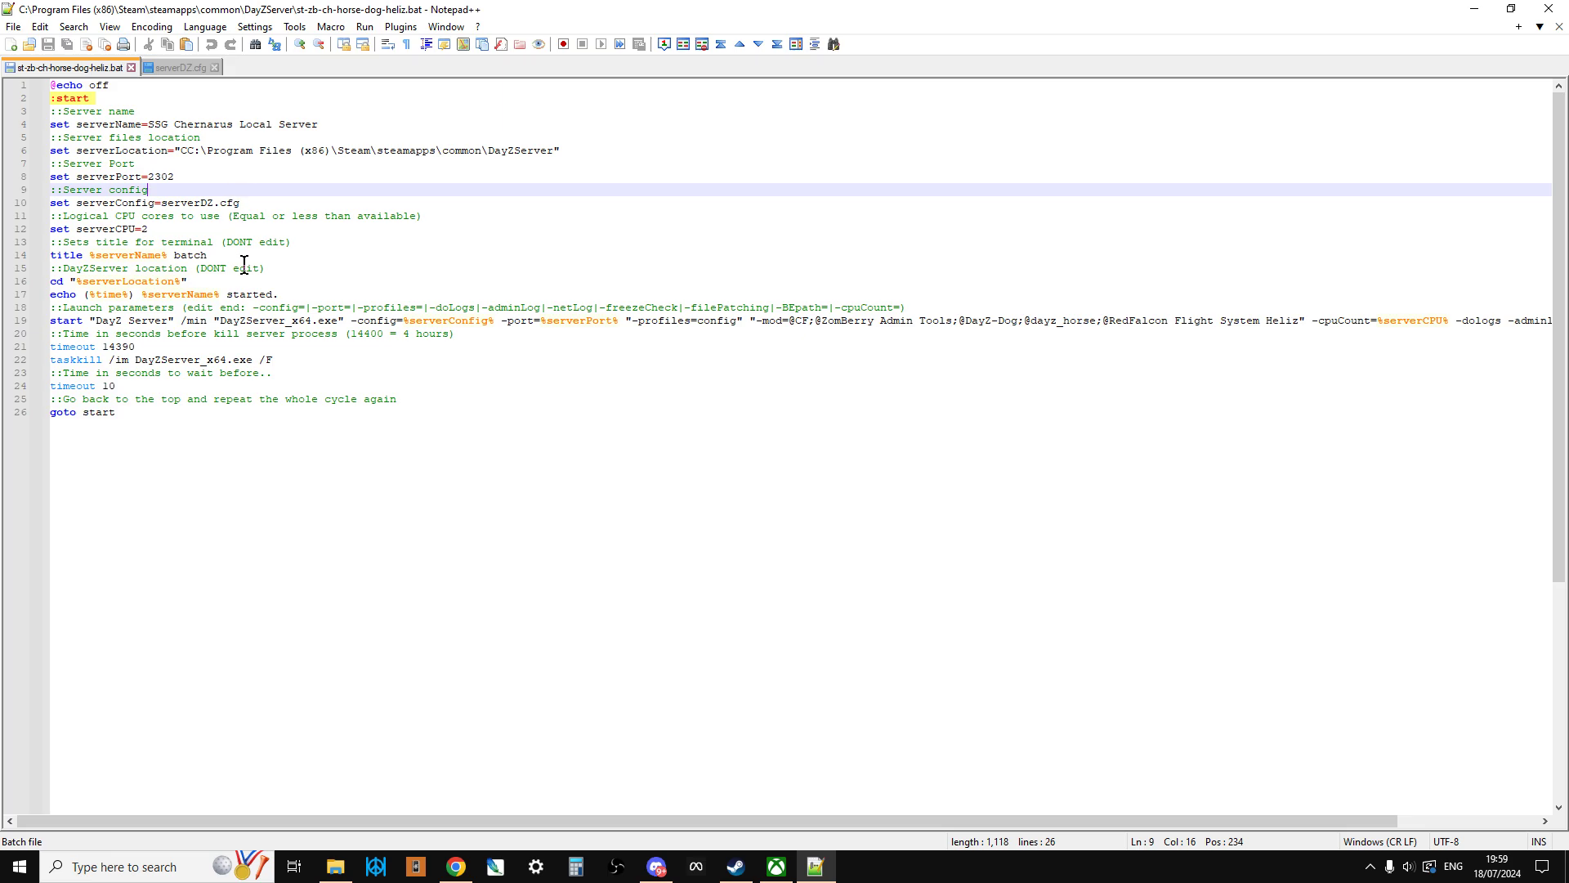
click(256, 361)
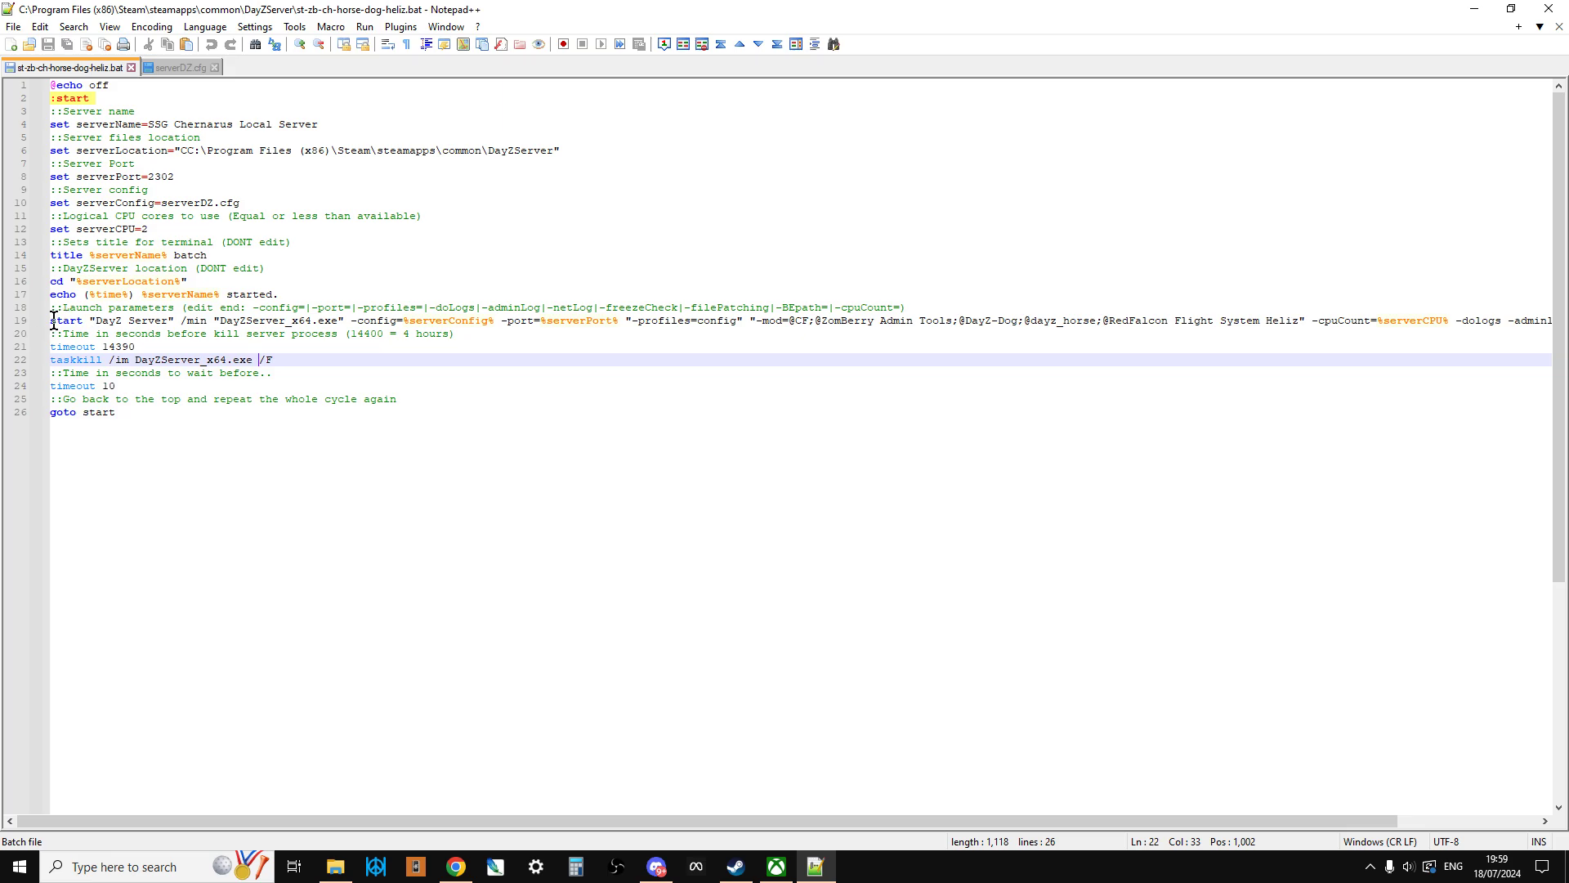
drag(53, 319, 389, 321)
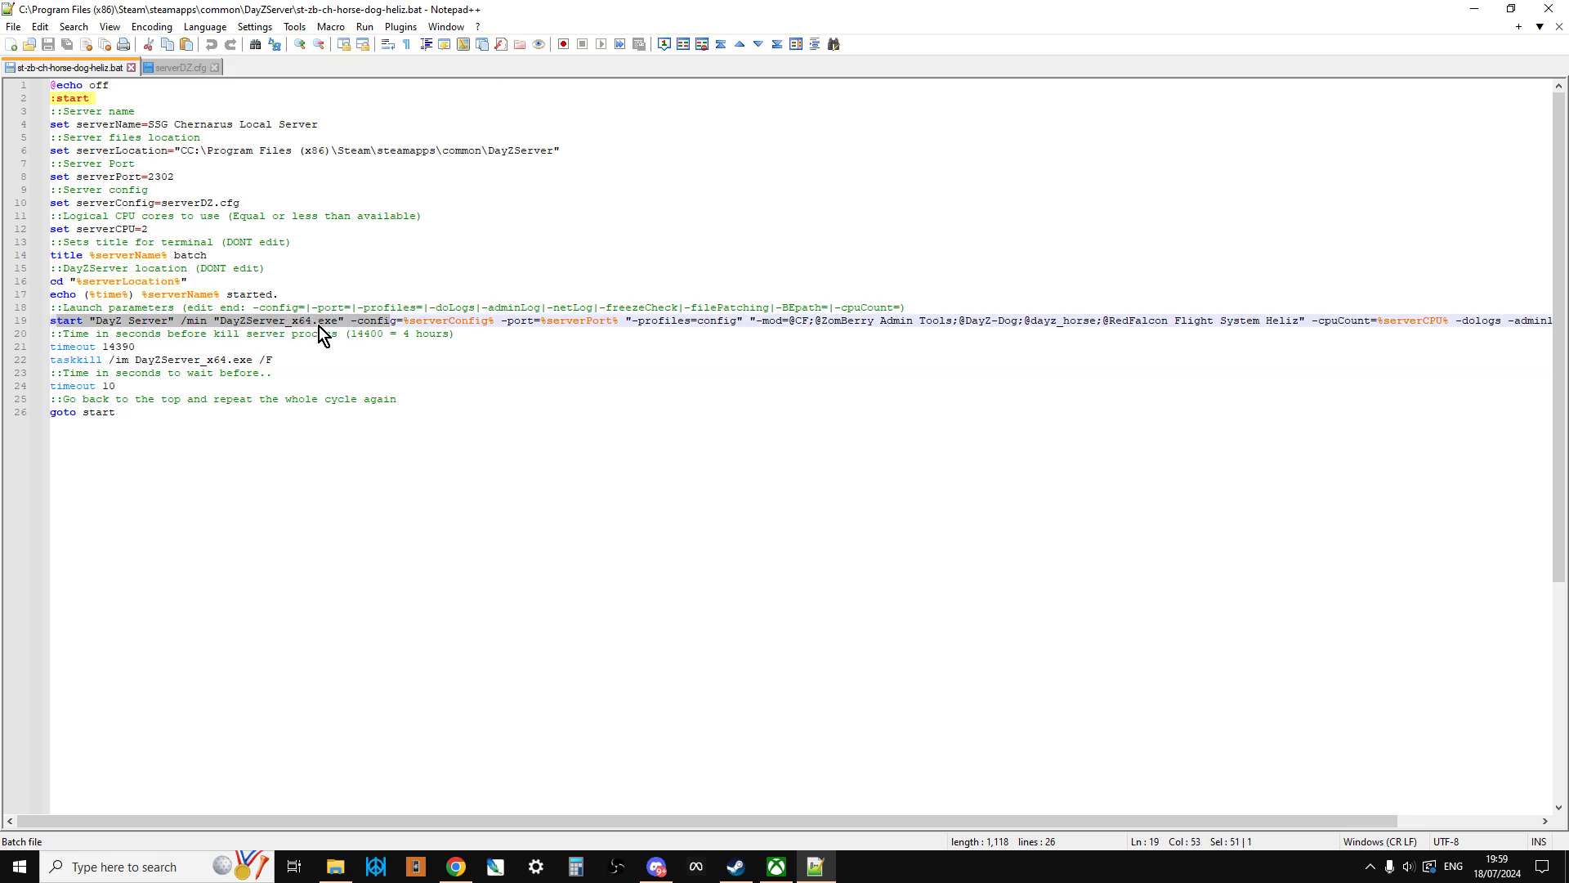
click(435, 323)
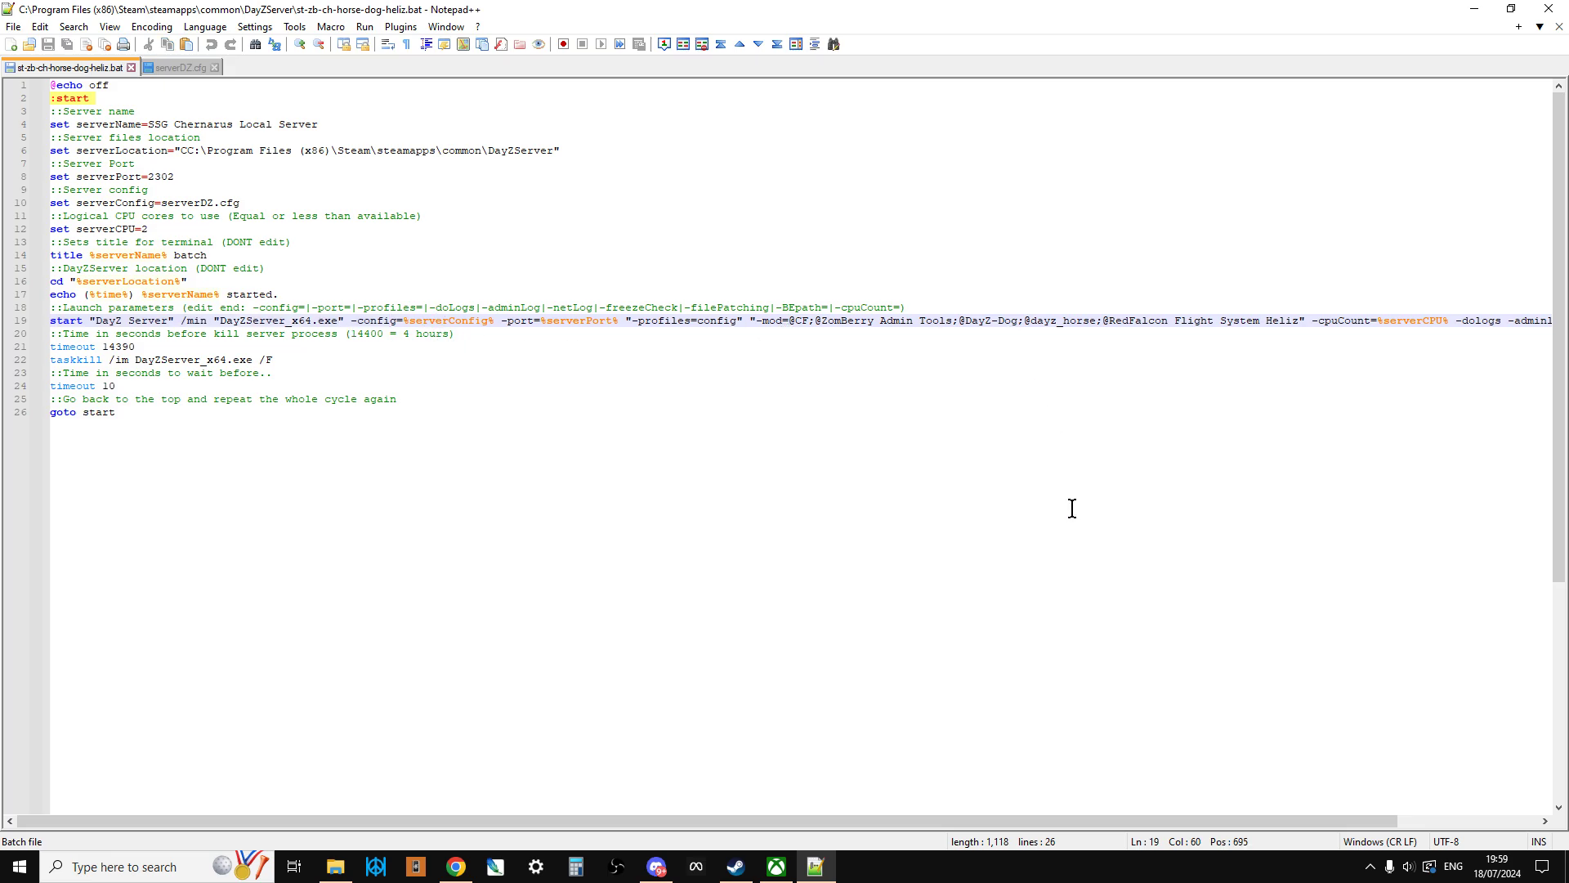
drag(1186, 824, 1371, 816)
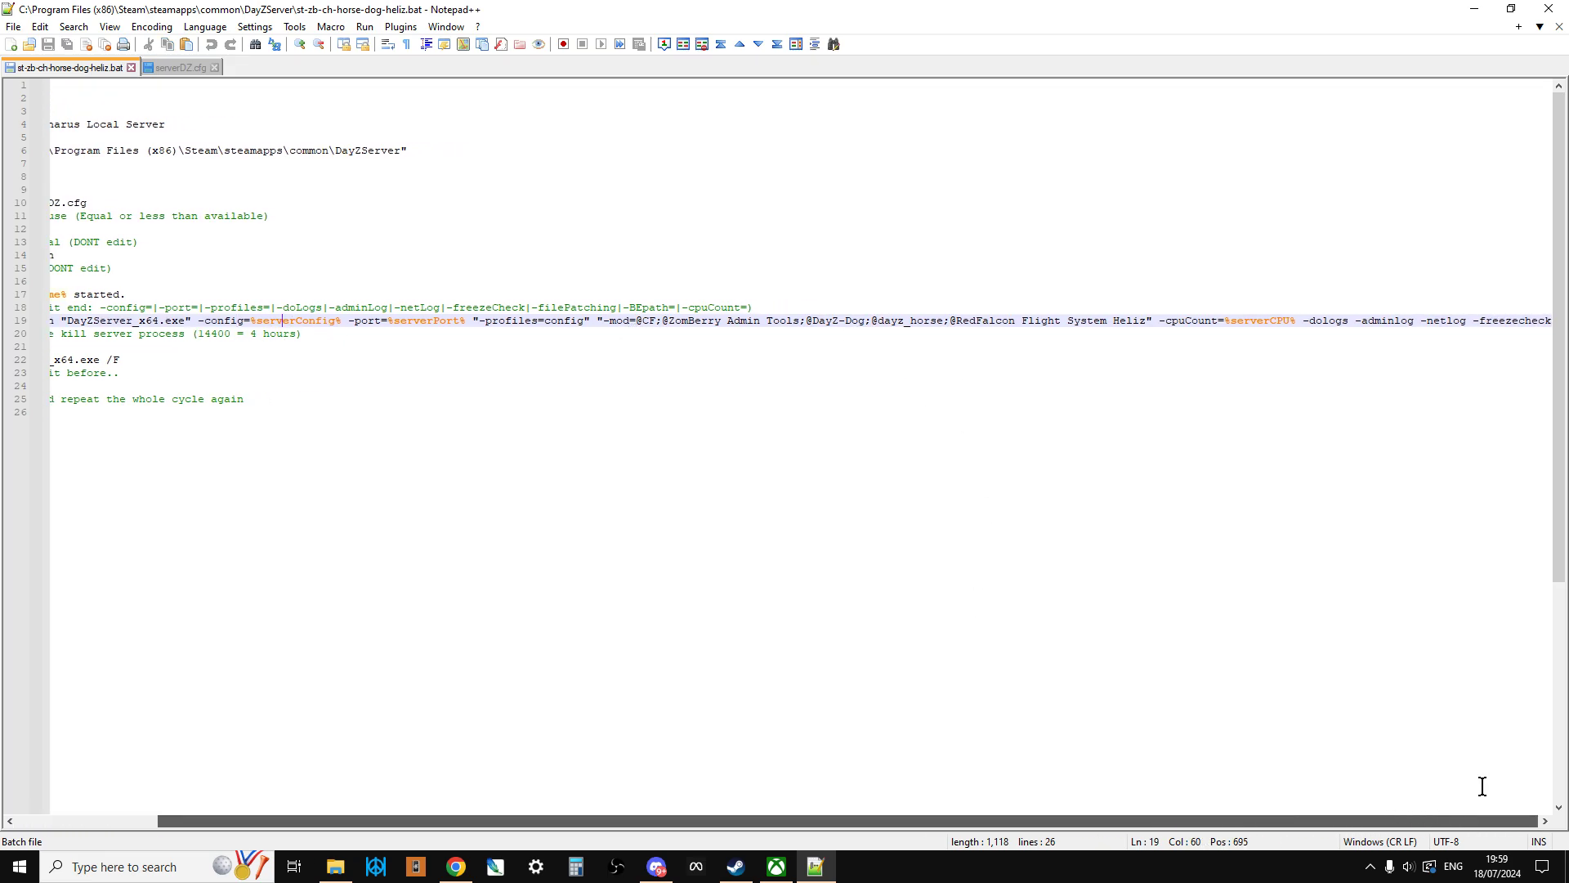
drag(1491, 766, 1490, 761)
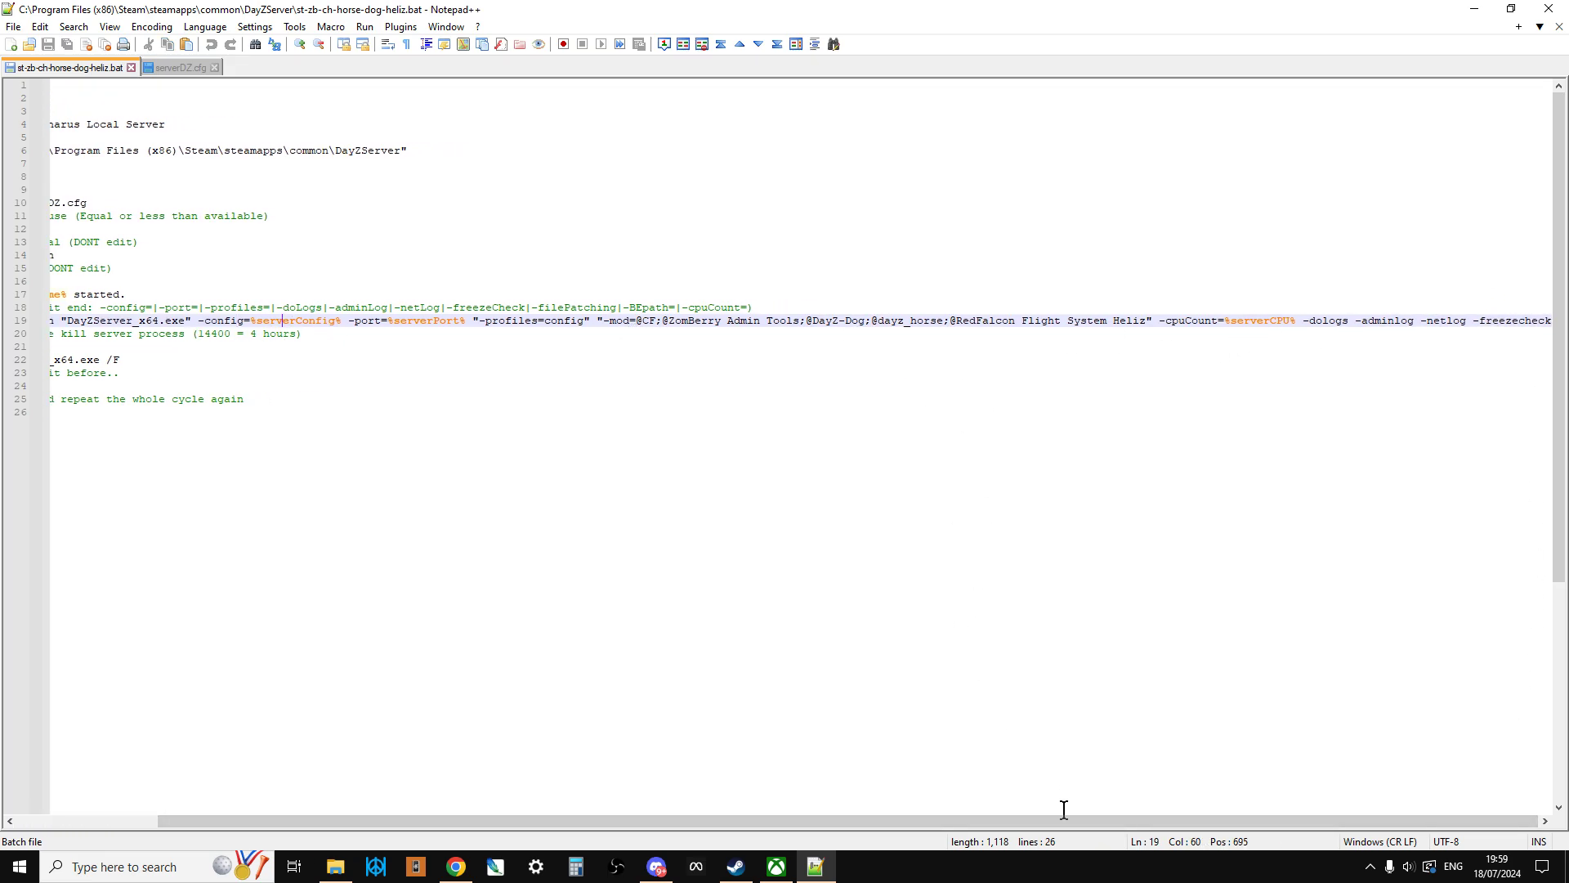
drag(1074, 828, 851, 832)
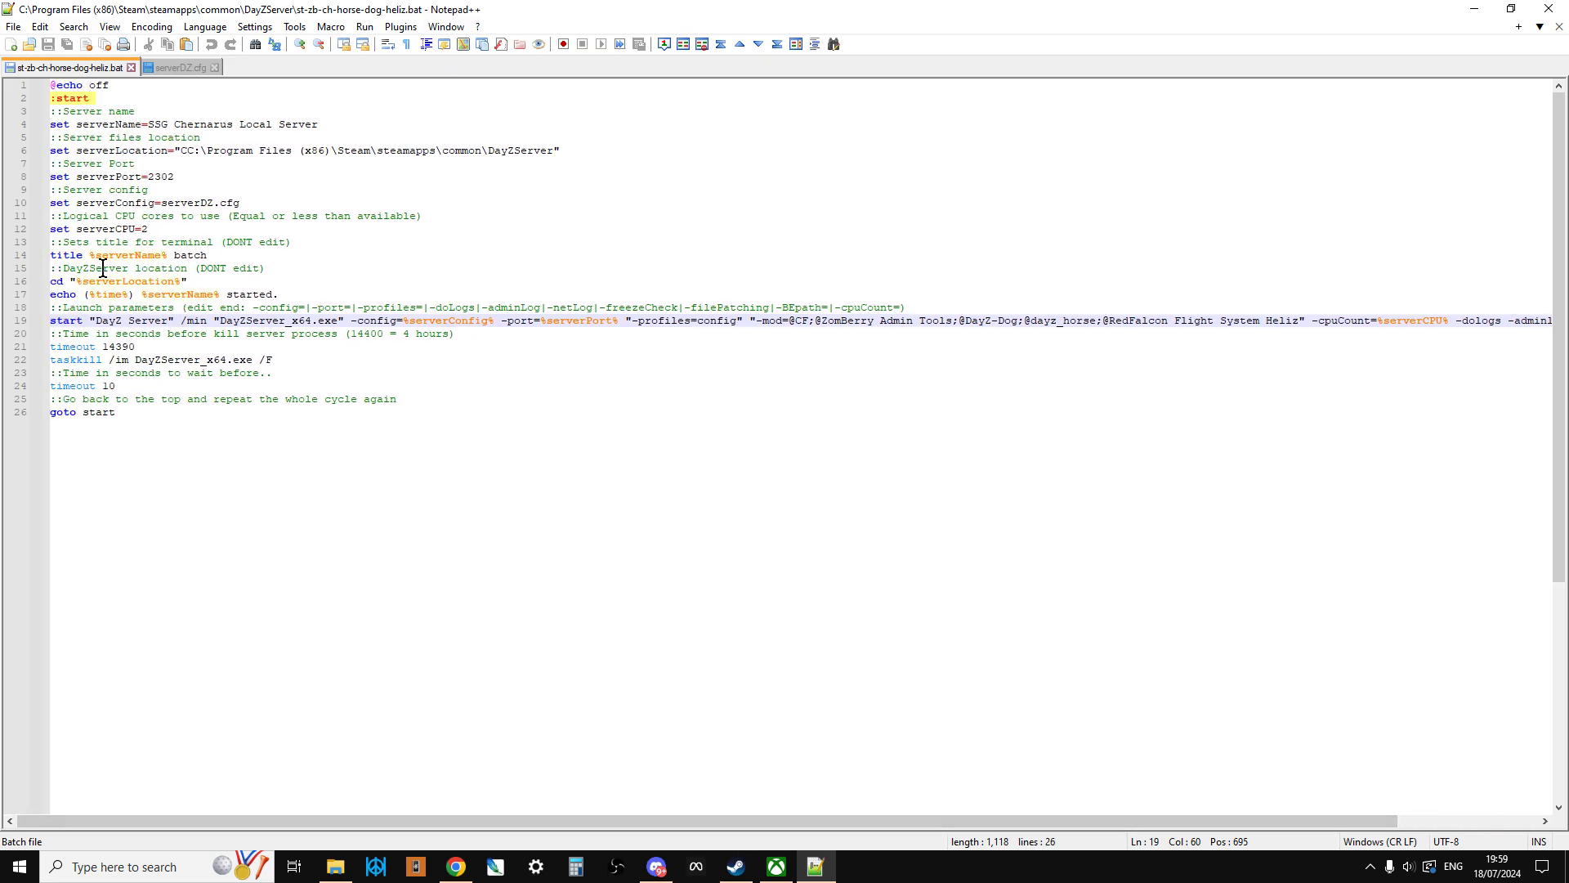
Switch to serverDZ.cfg and highlight the server time settings lines
click(175, 67)
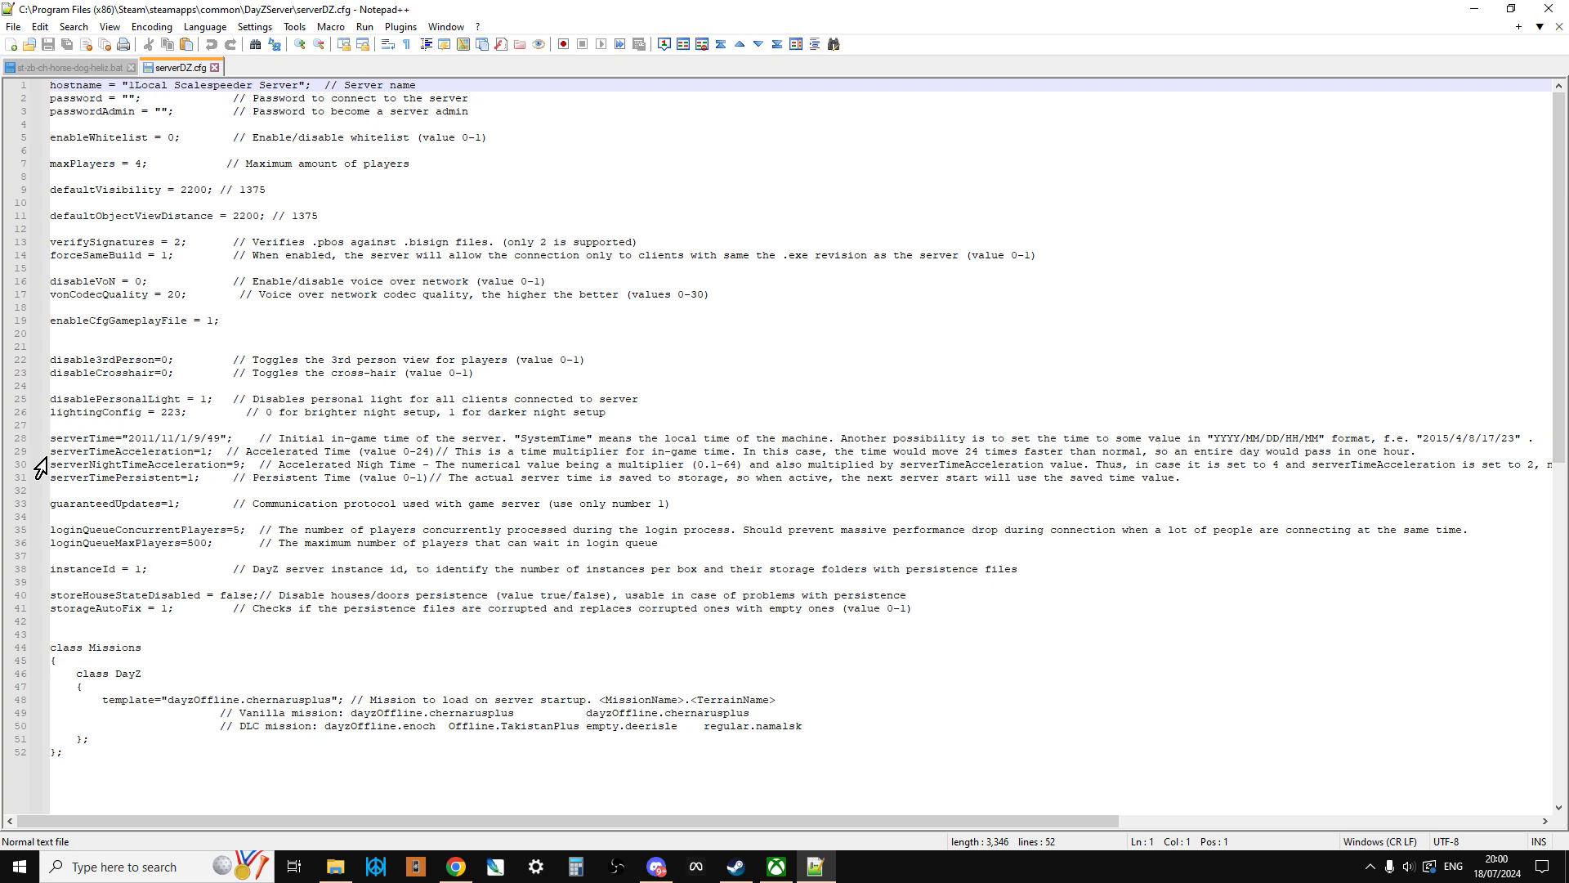
drag(49, 455, 264, 489)
scroll(299, 673, down, 1)
click(83, 659)
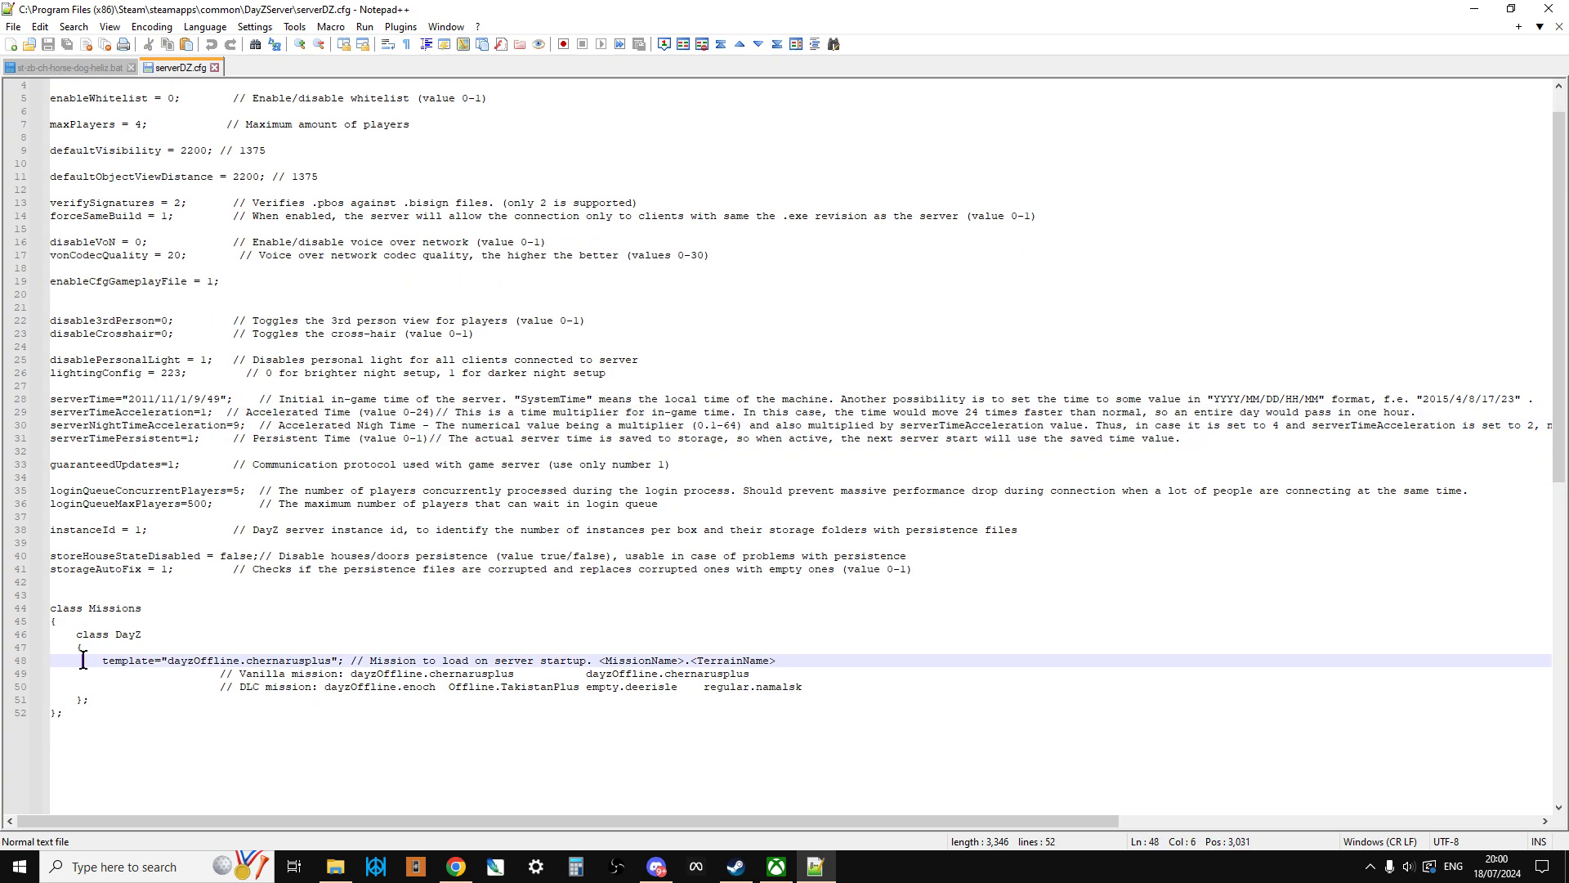
Highlight the mission template and the chernarusplus, enoch, TakistanPlus and deerisle mission names, then return to the browser
drag(83, 659, 352, 662)
drag(539, 674, 377, 674)
click(561, 664)
click(768, 671)
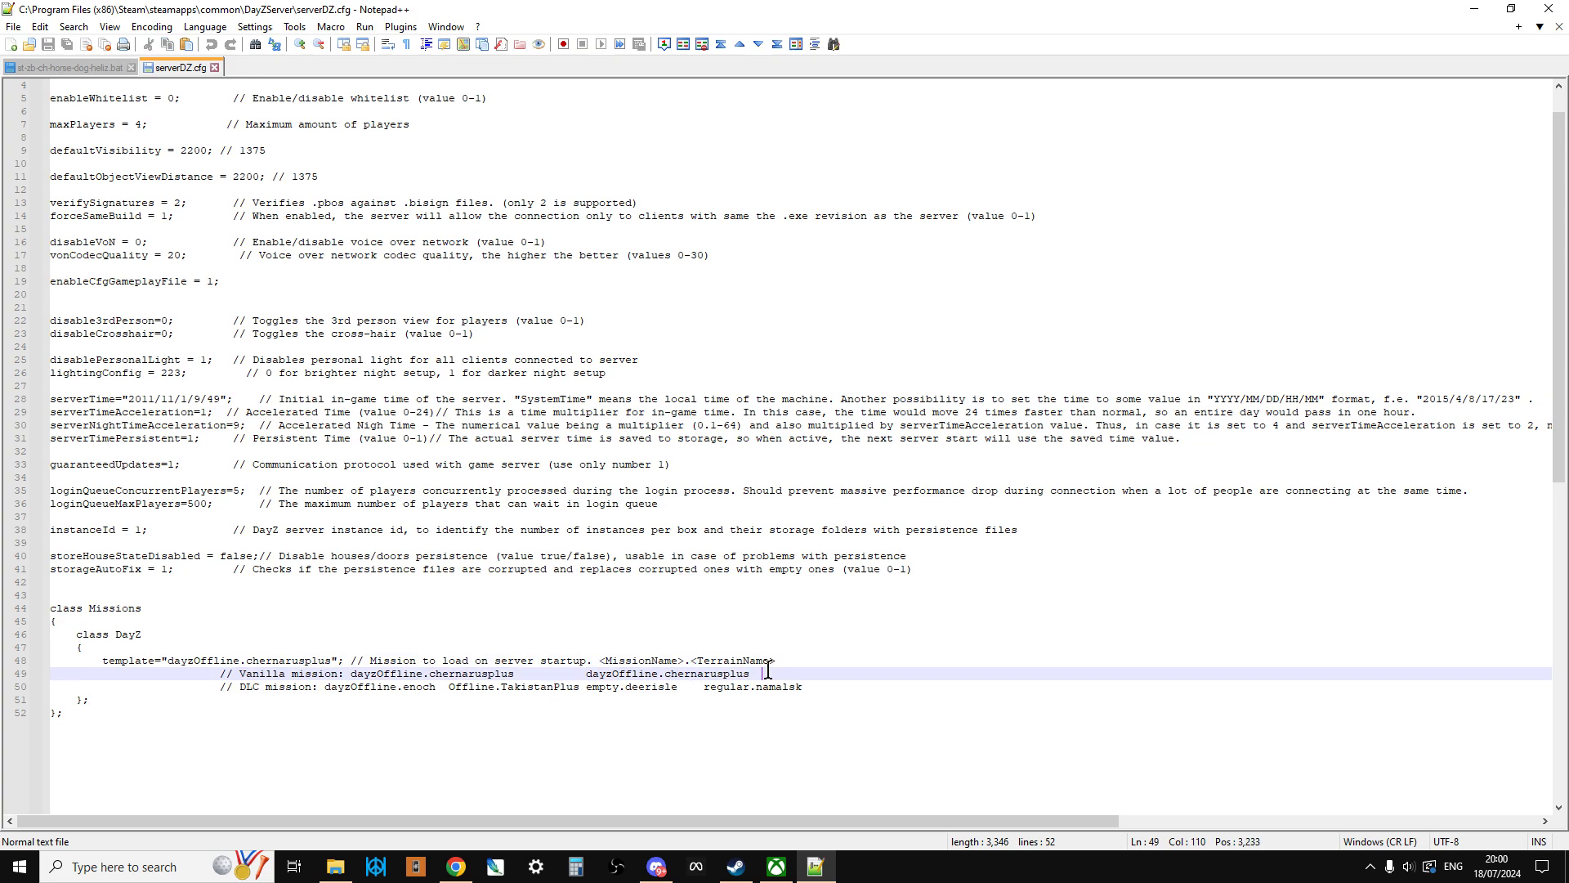
drag(436, 687, 311, 688)
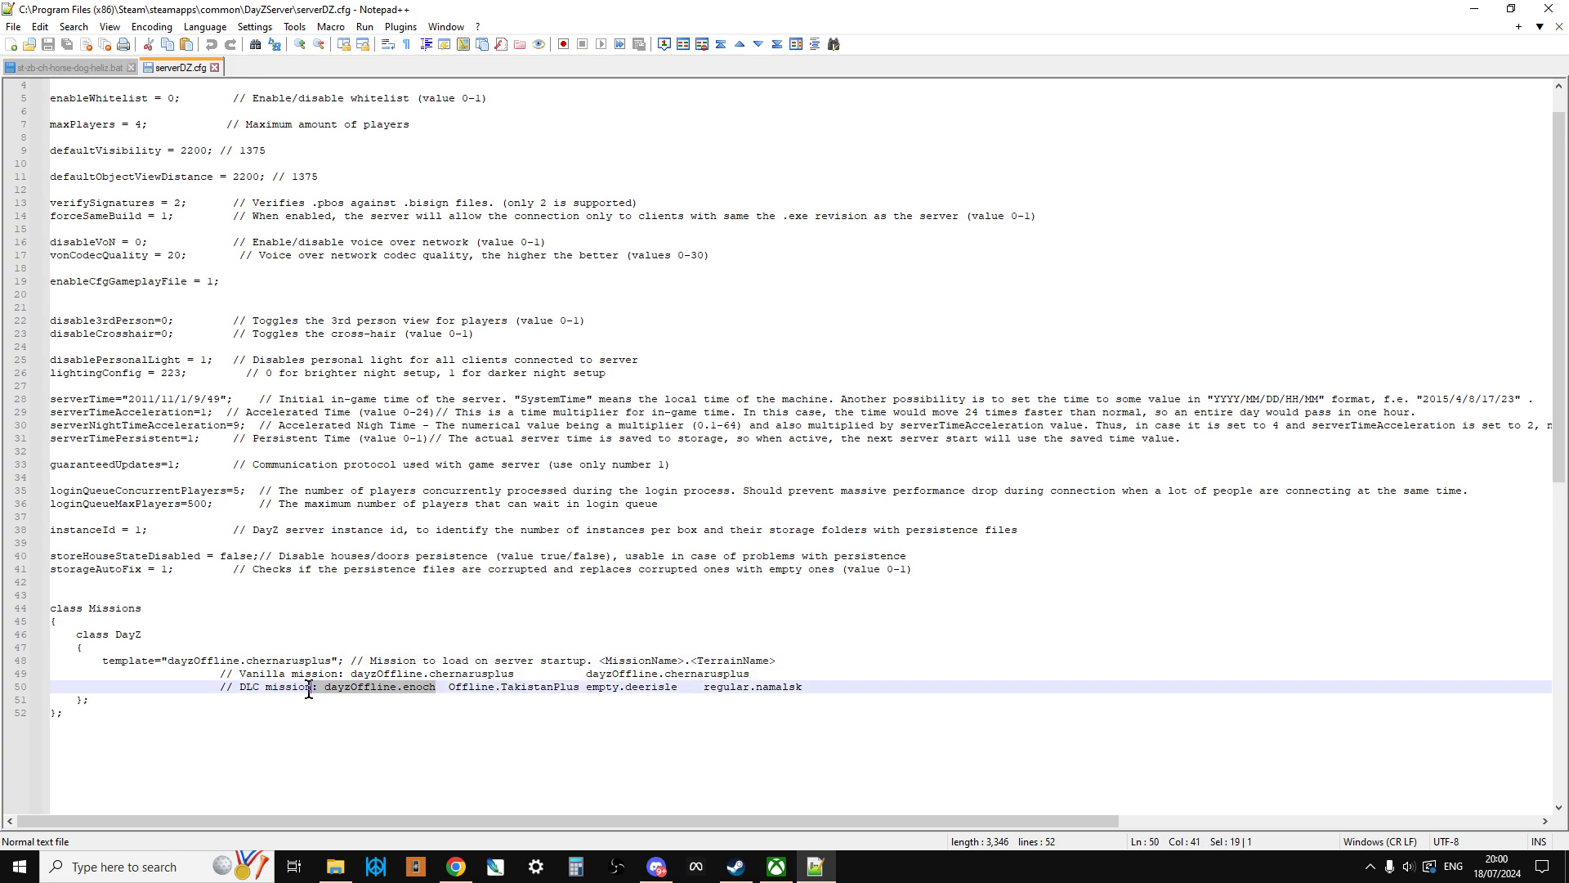
click(482, 694)
drag(442, 688, 814, 685)
click(701, 687)
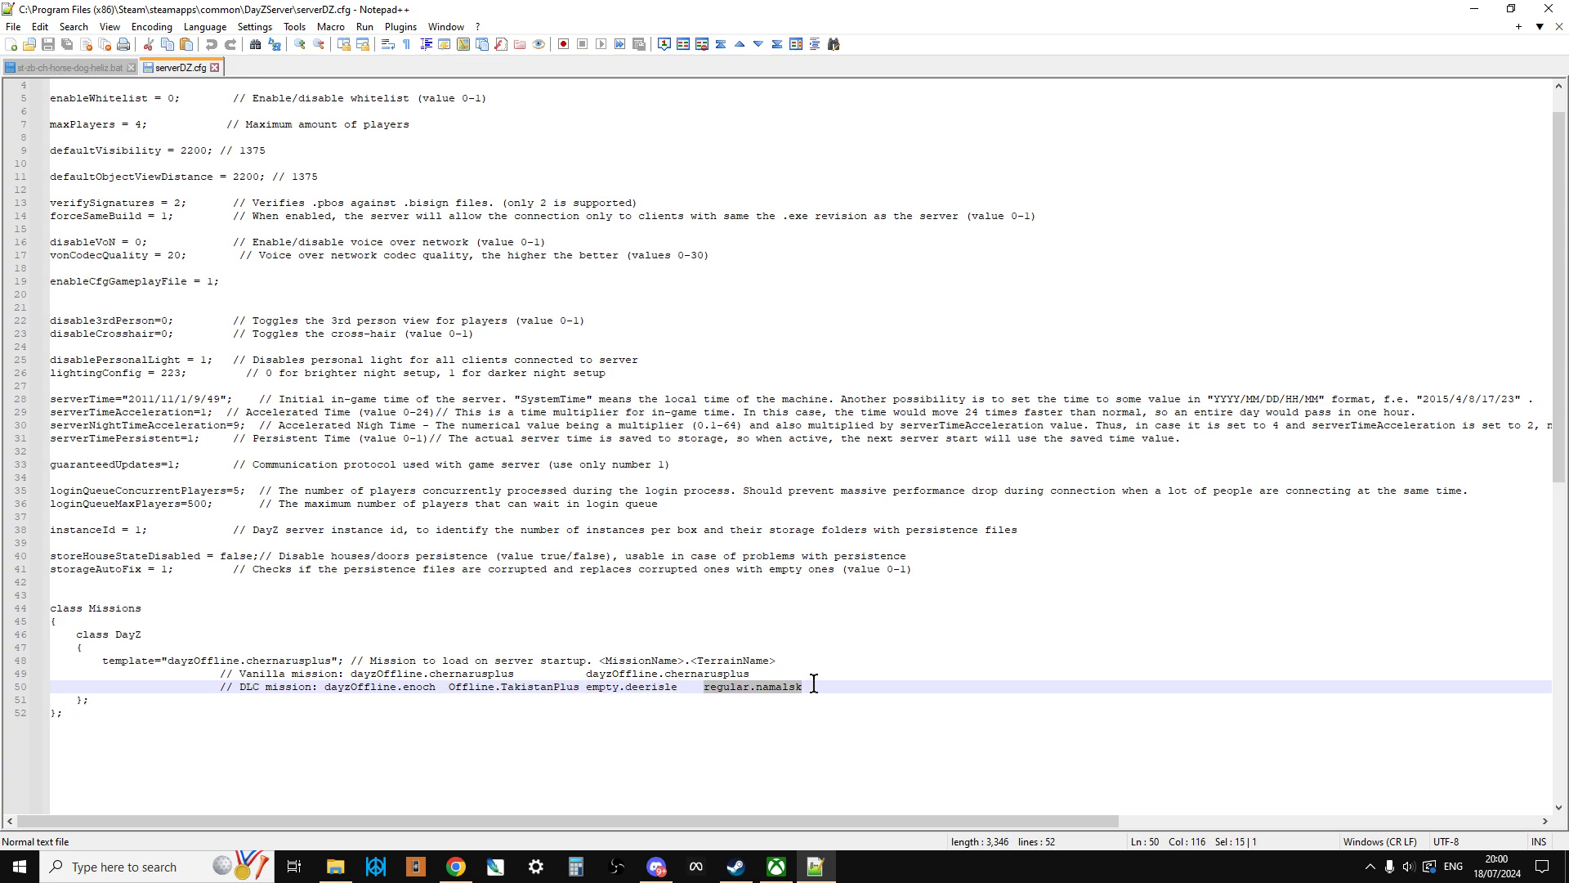
click(456, 872)
Go to the server Dashboard and open its File Browser
scroll(685, 734, up, 10)
scroll(685, 734, down, 6)
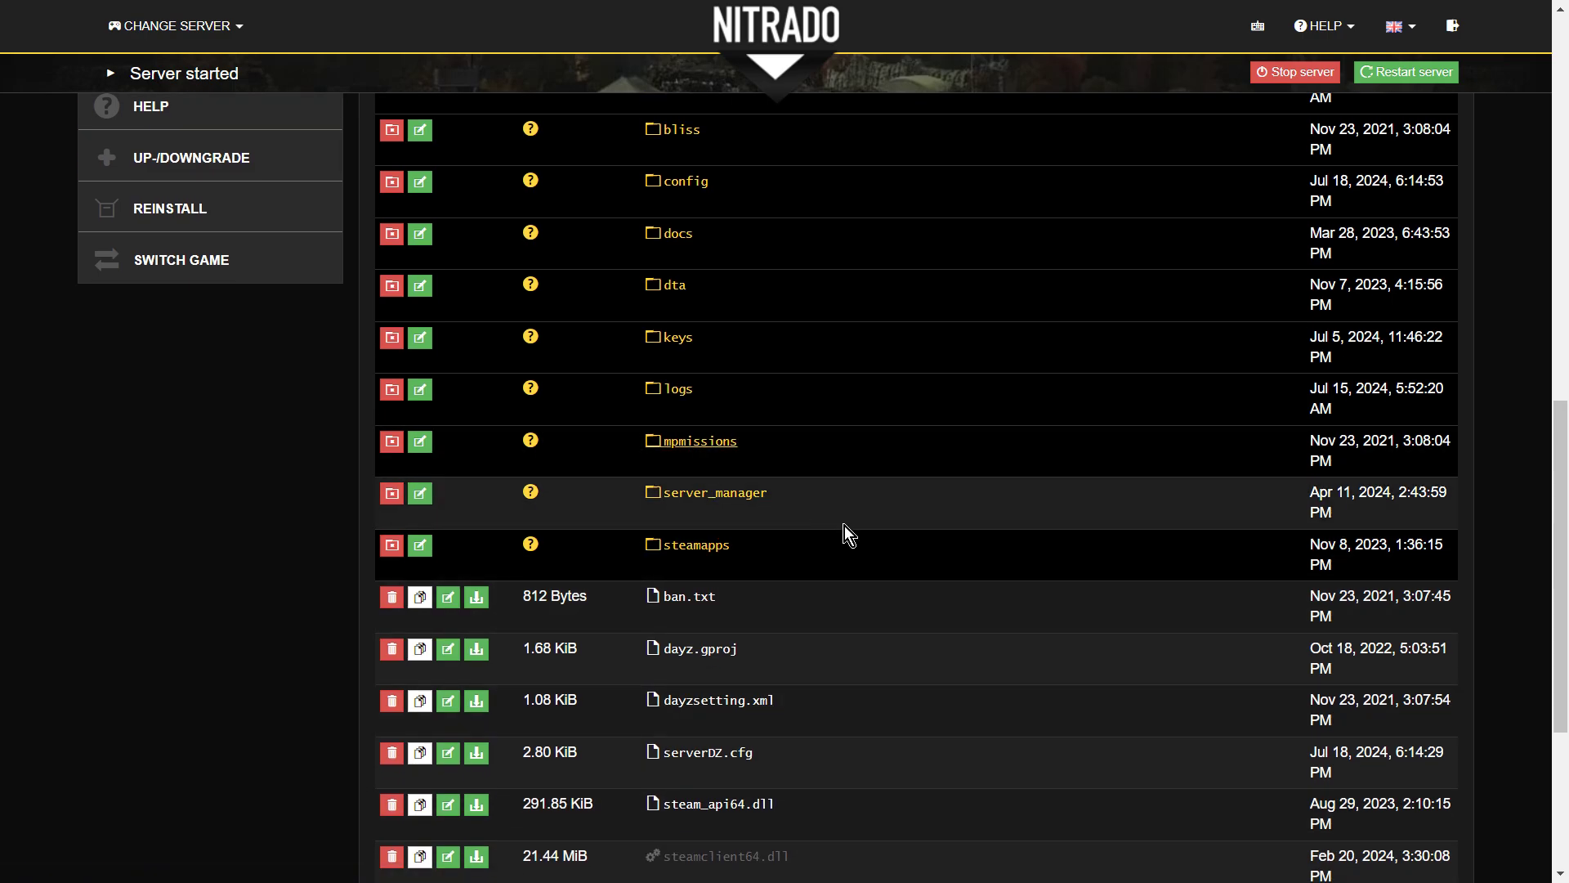
click(701, 441)
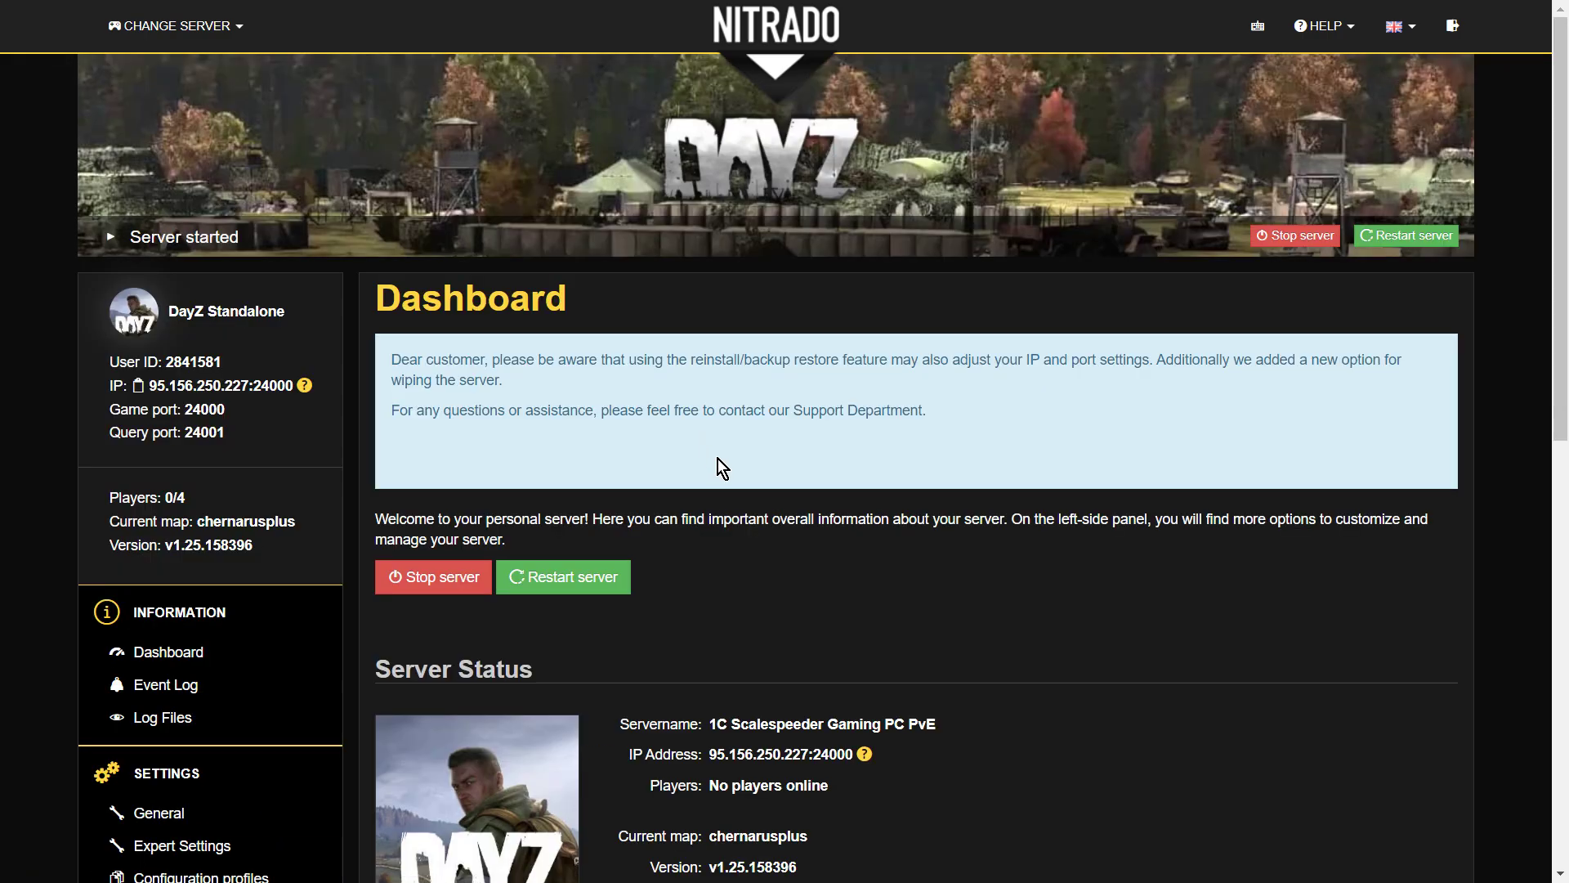
scroll(702, 543, down, 5)
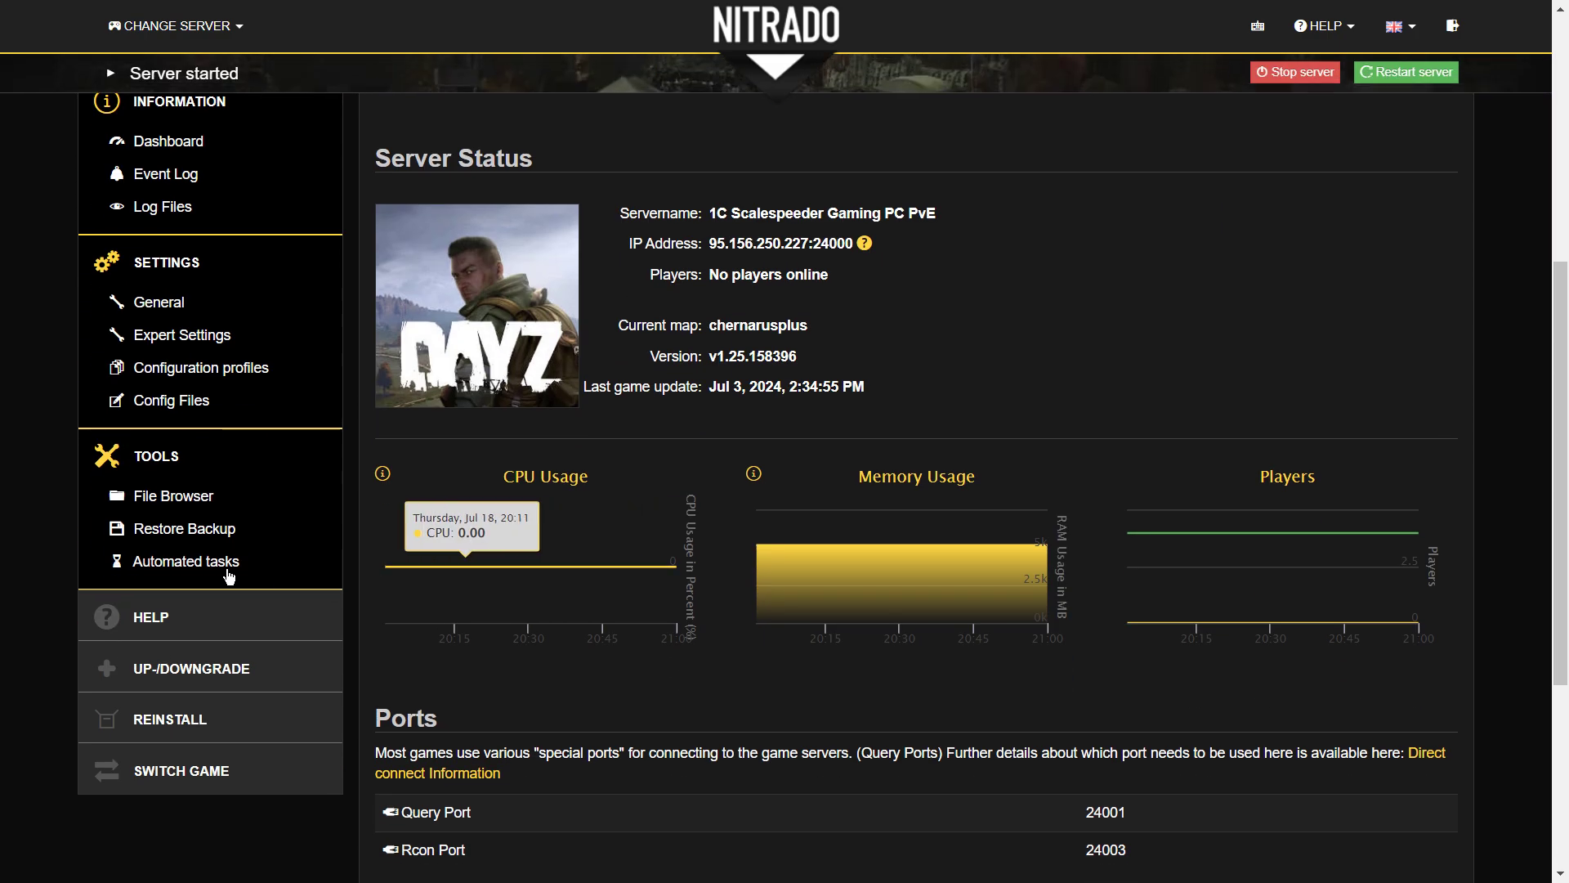
click(168, 498)
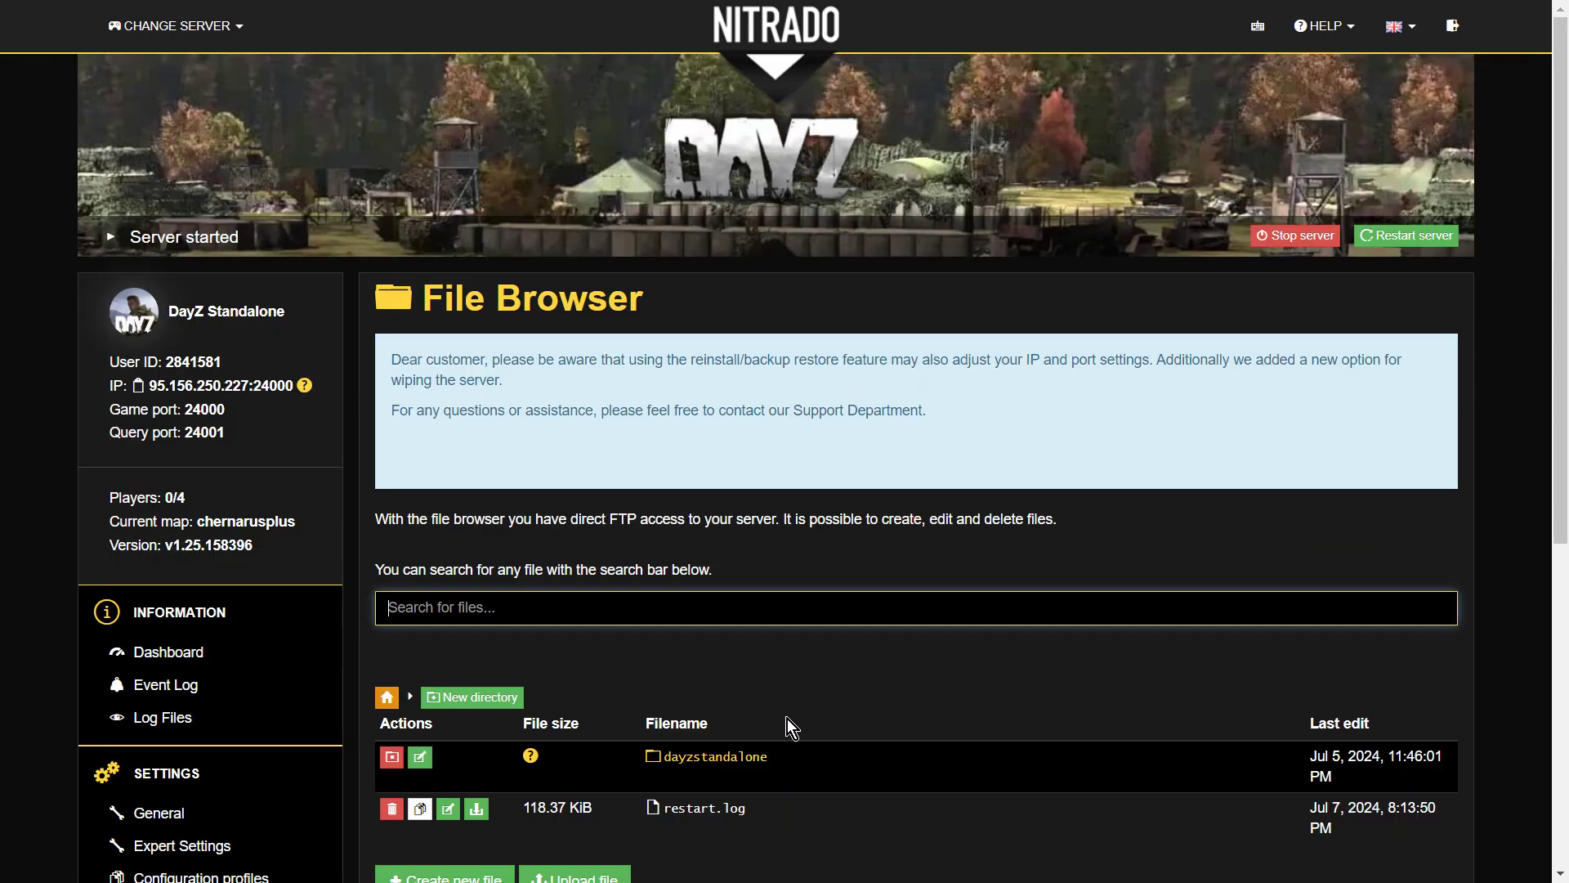
Browse into the dayzstandalone folder, then into mpmissions
scroll(750, 488, down, 2)
click(716, 451)
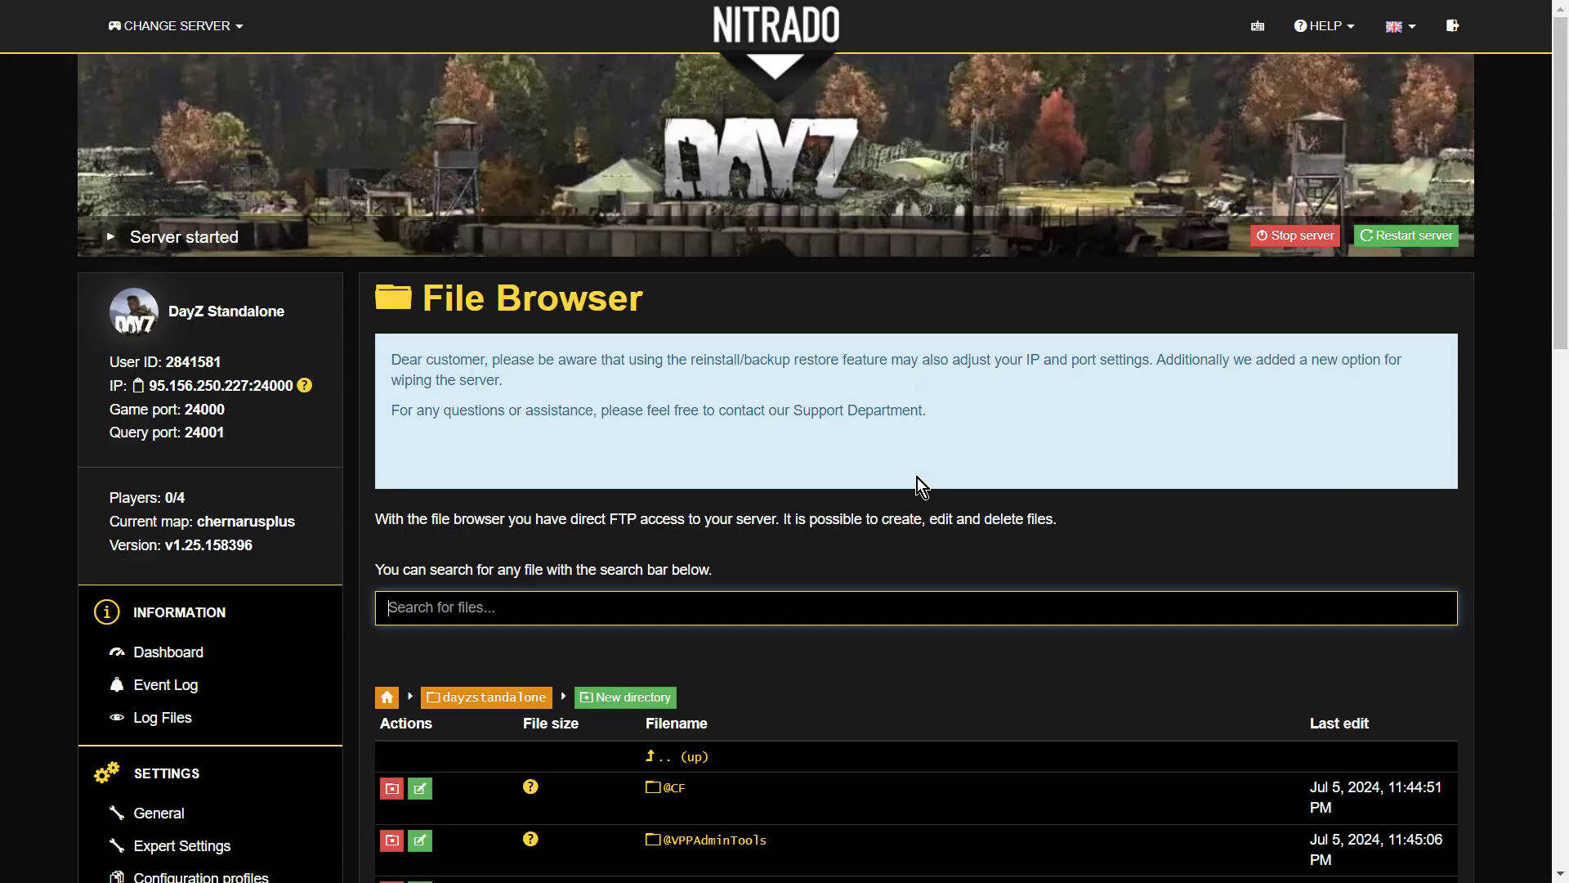
scroll(917, 490, down, 1)
scroll(916, 523, down, 8)
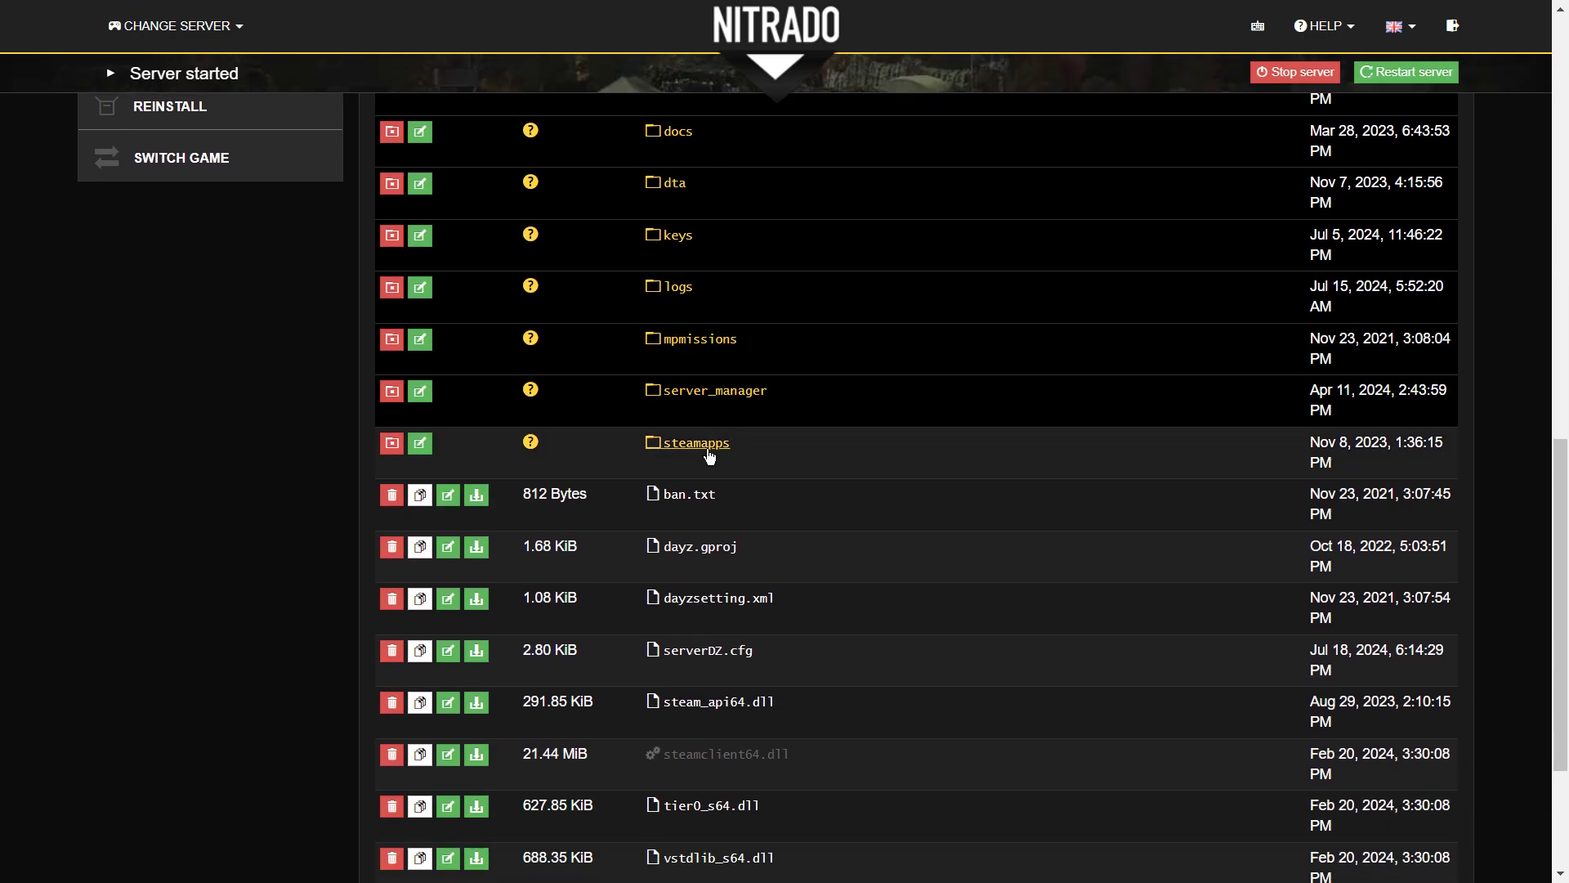
click(698, 339)
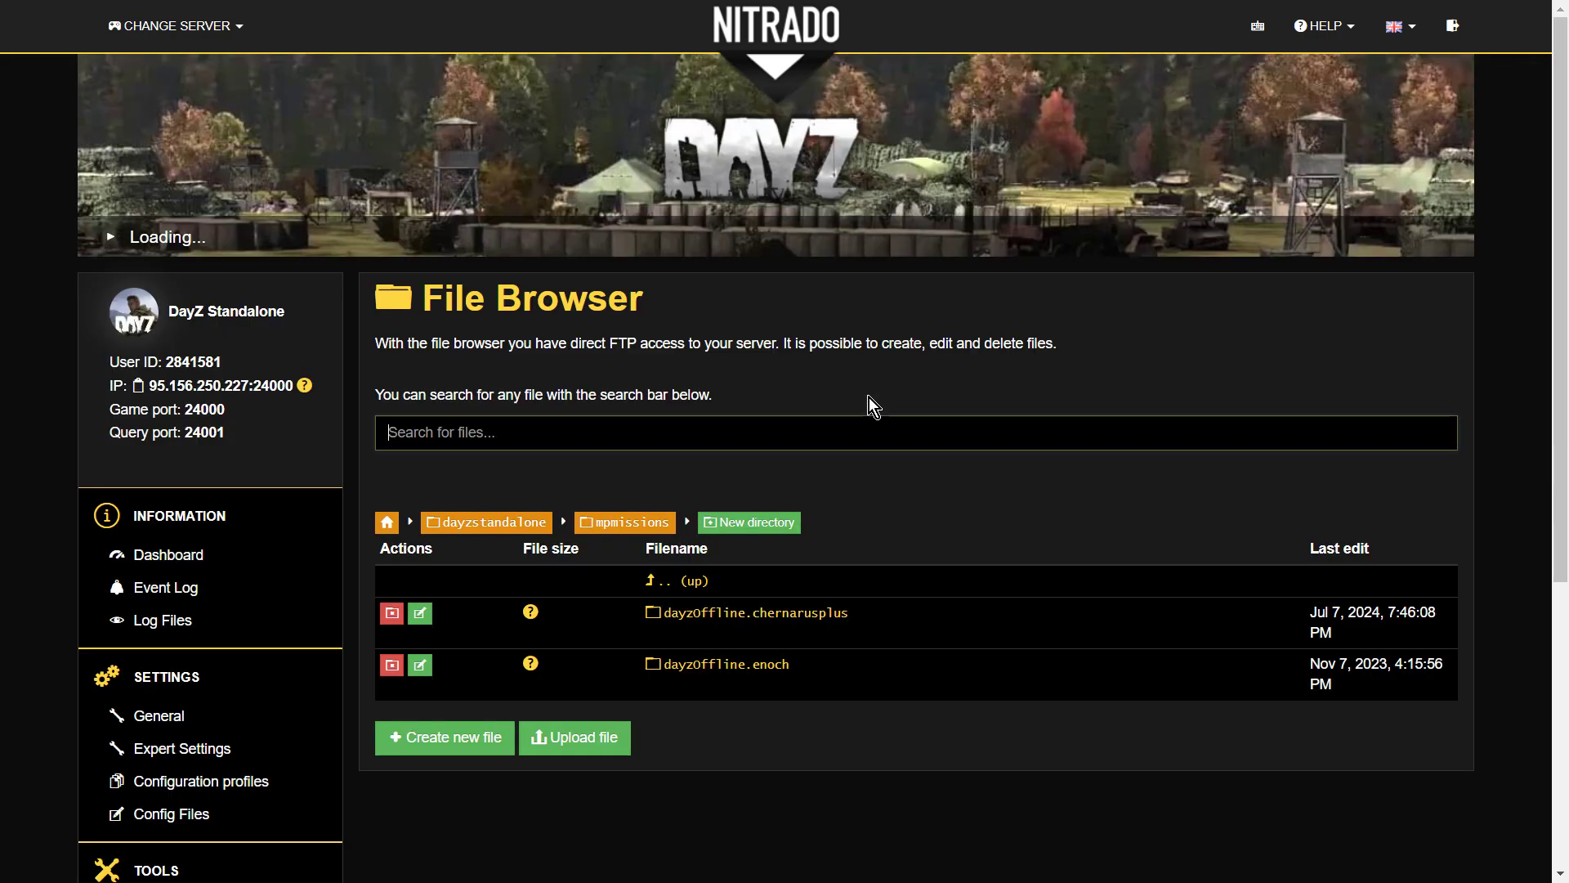
scroll(870, 442, down, 2)
scroll(818, 442, down, 2)
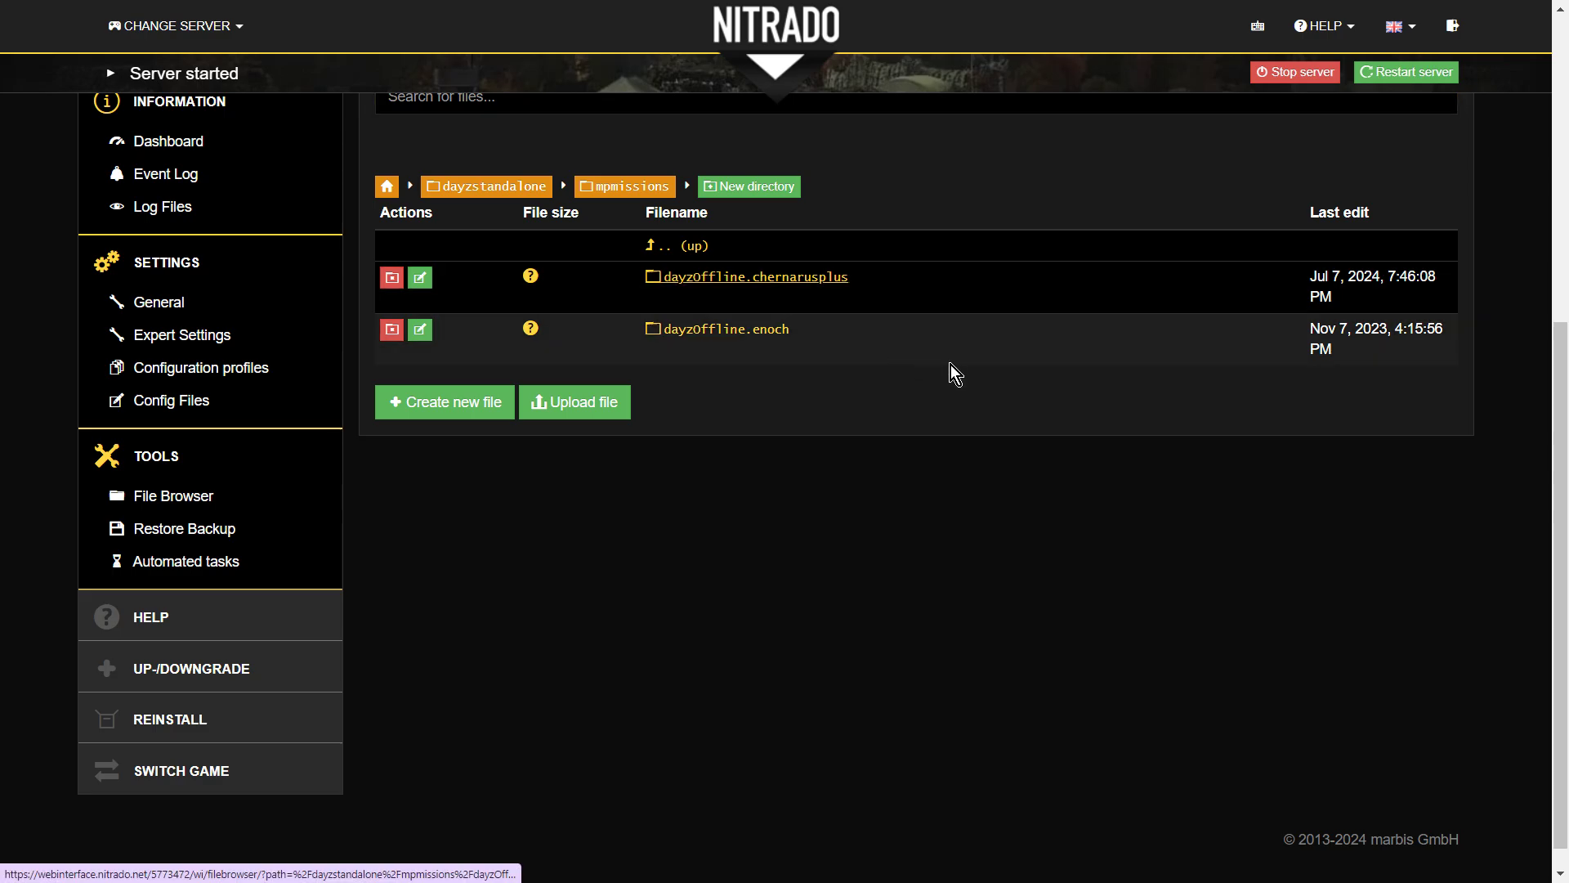
scroll(948, 390, down, 5)
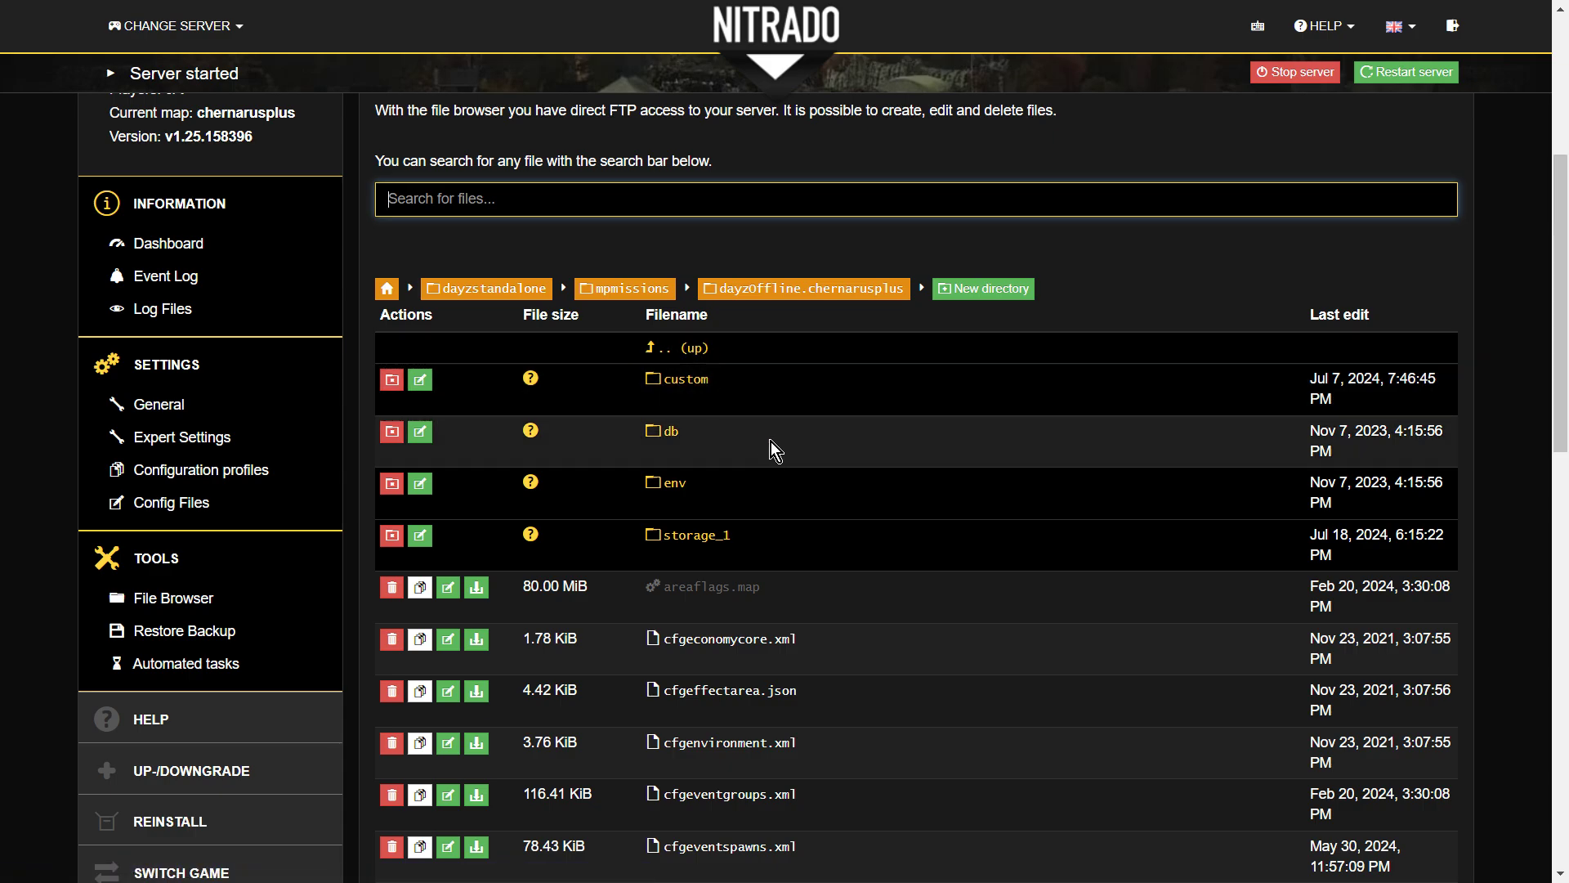
click(683, 380)
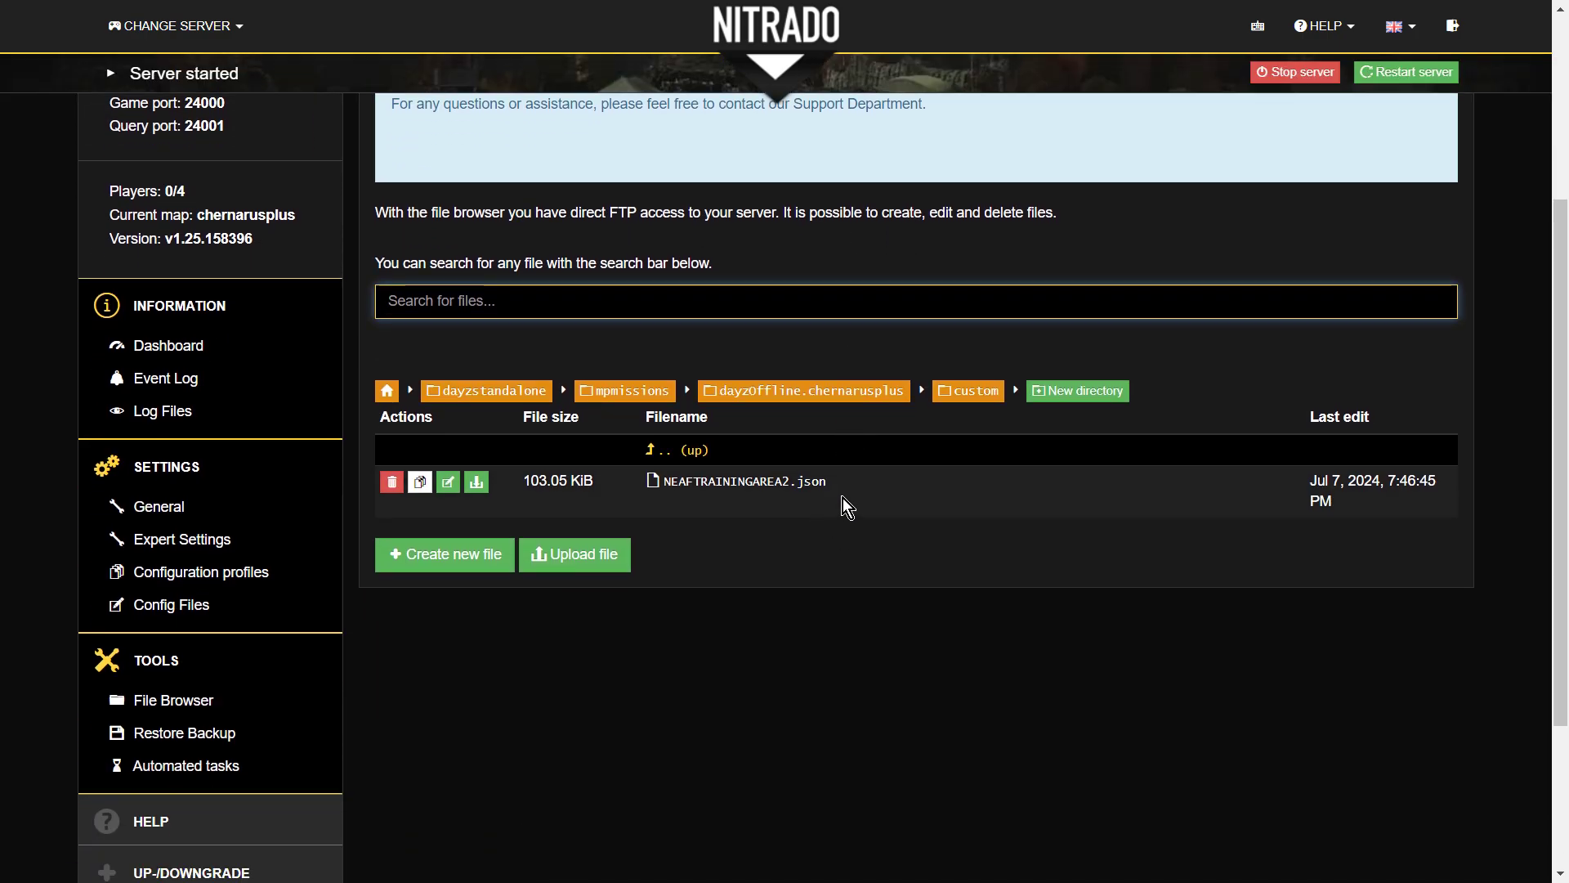
drag(857, 484, 675, 493)
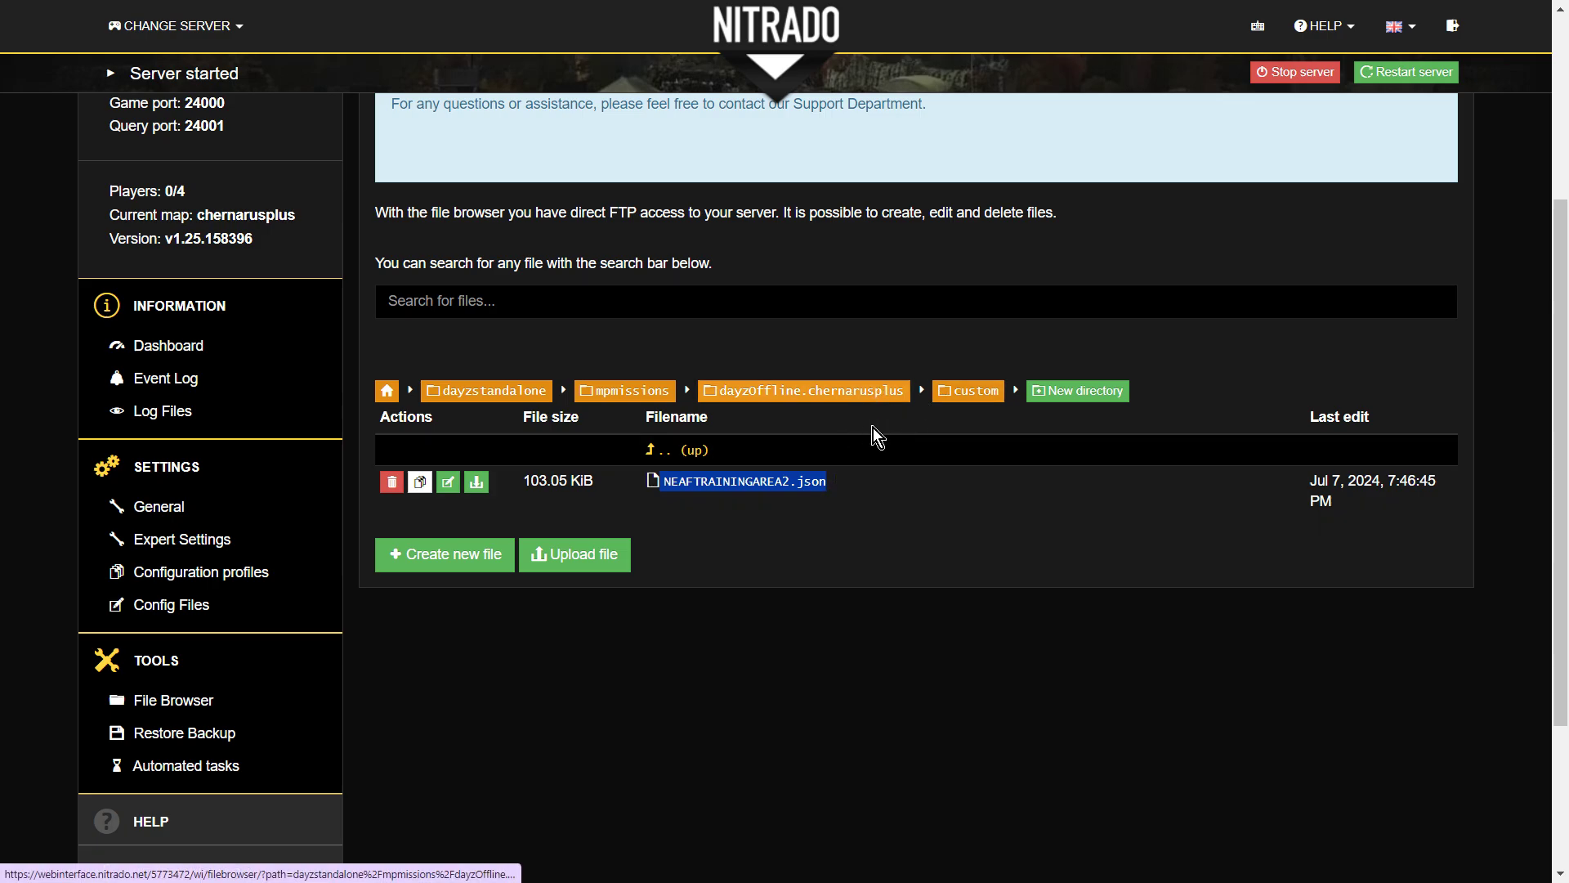
click(887, 462)
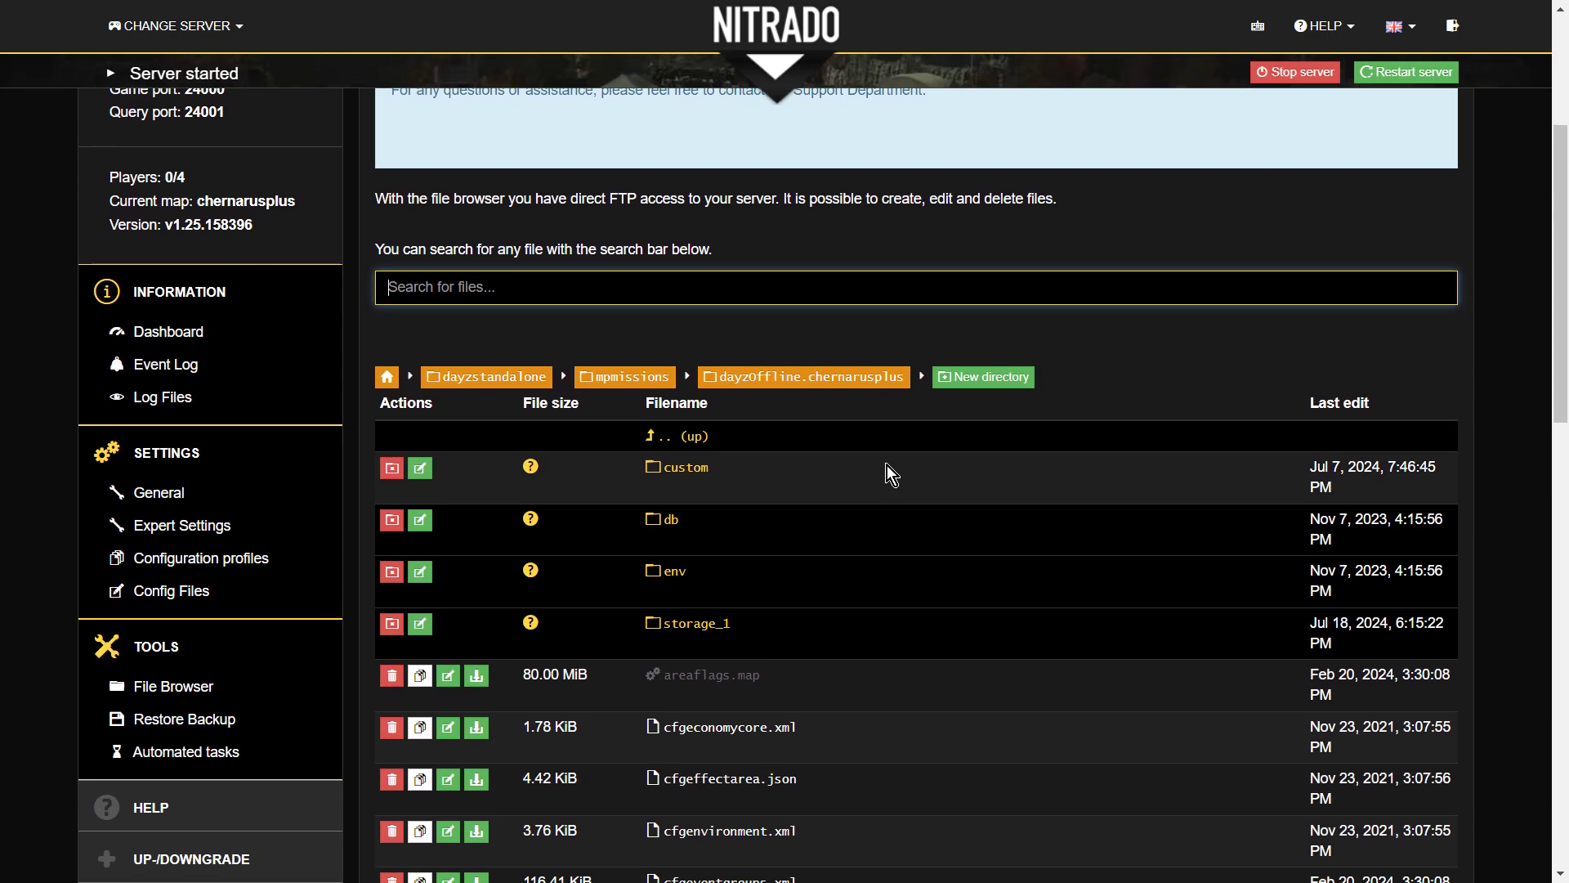
scroll(683, 397, down, 1)
scroll(688, 395, down, 1)
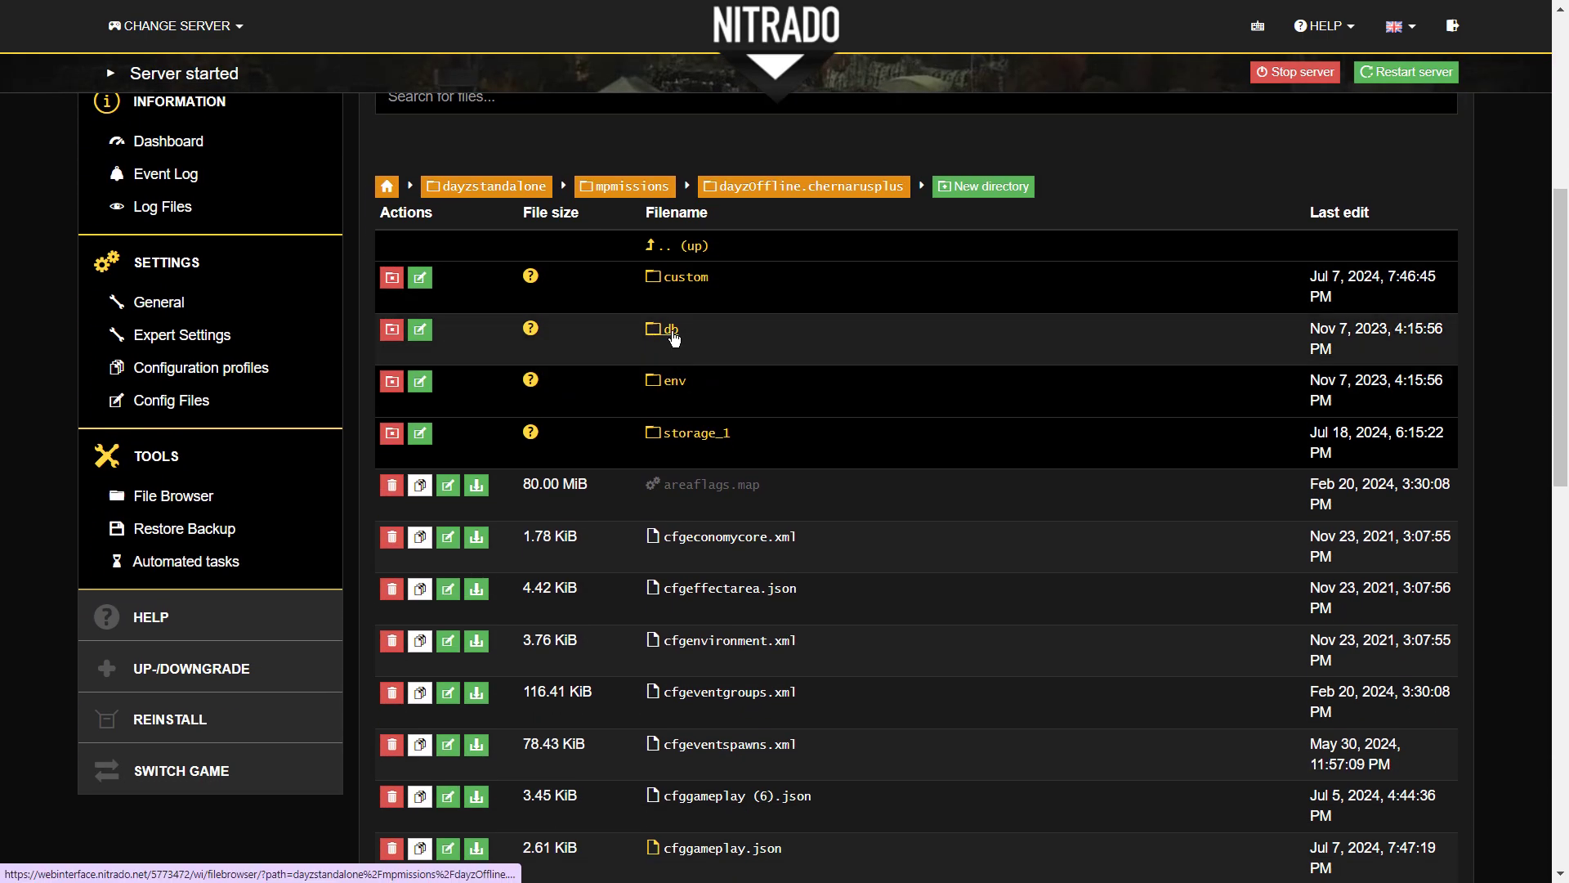
Open the db folder and highlight the messages.xml, globals.xml and events.xml file names
click(671, 342)
scroll(837, 389, down, 5)
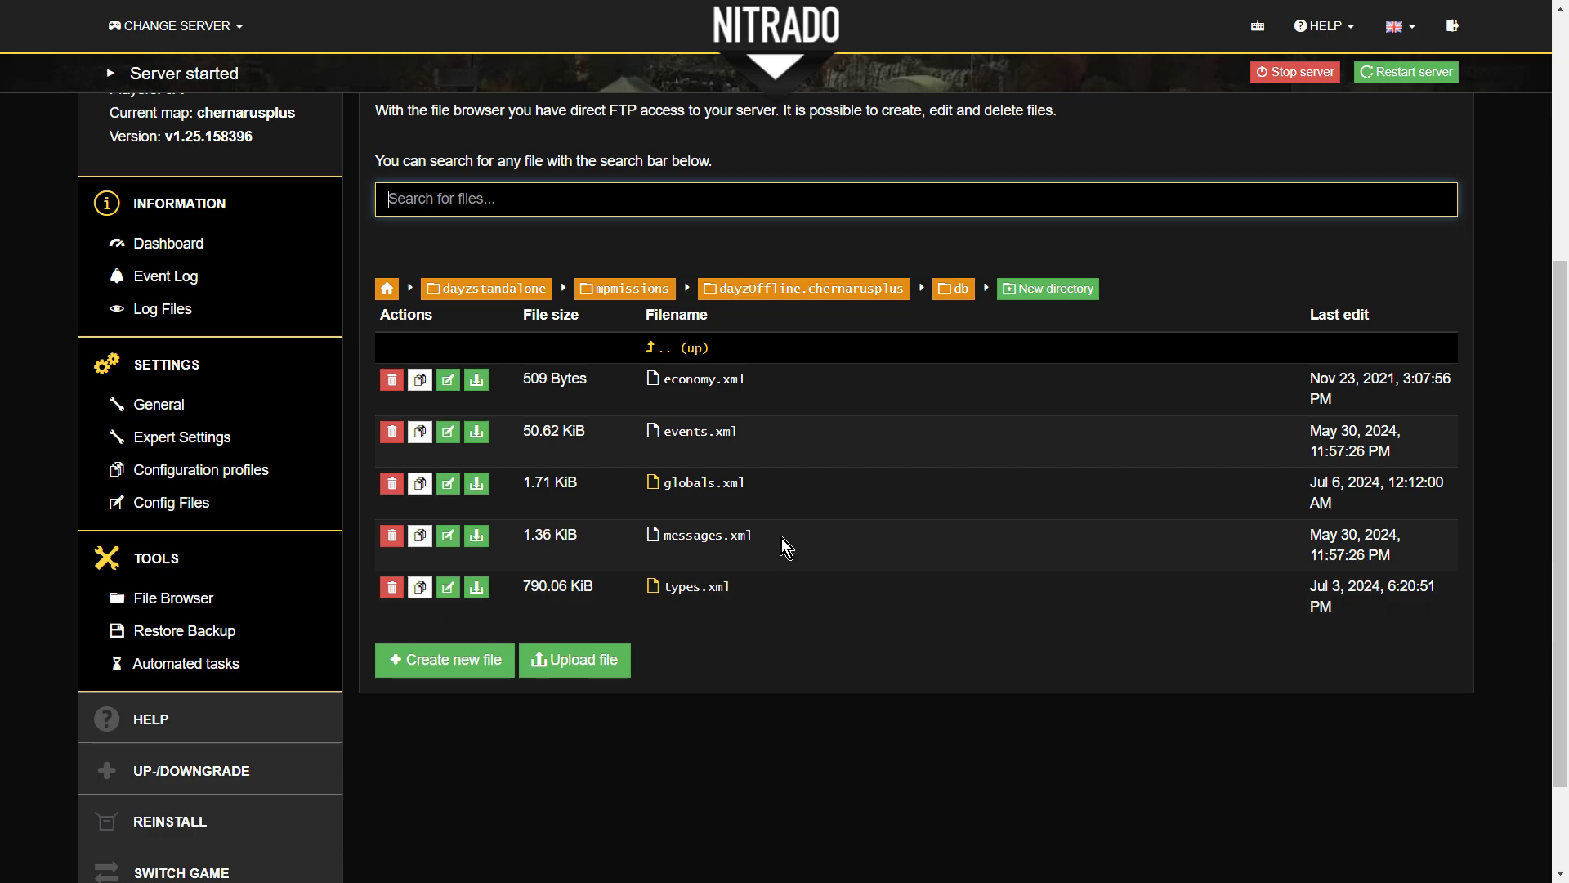
drag(780, 529, 839, 552)
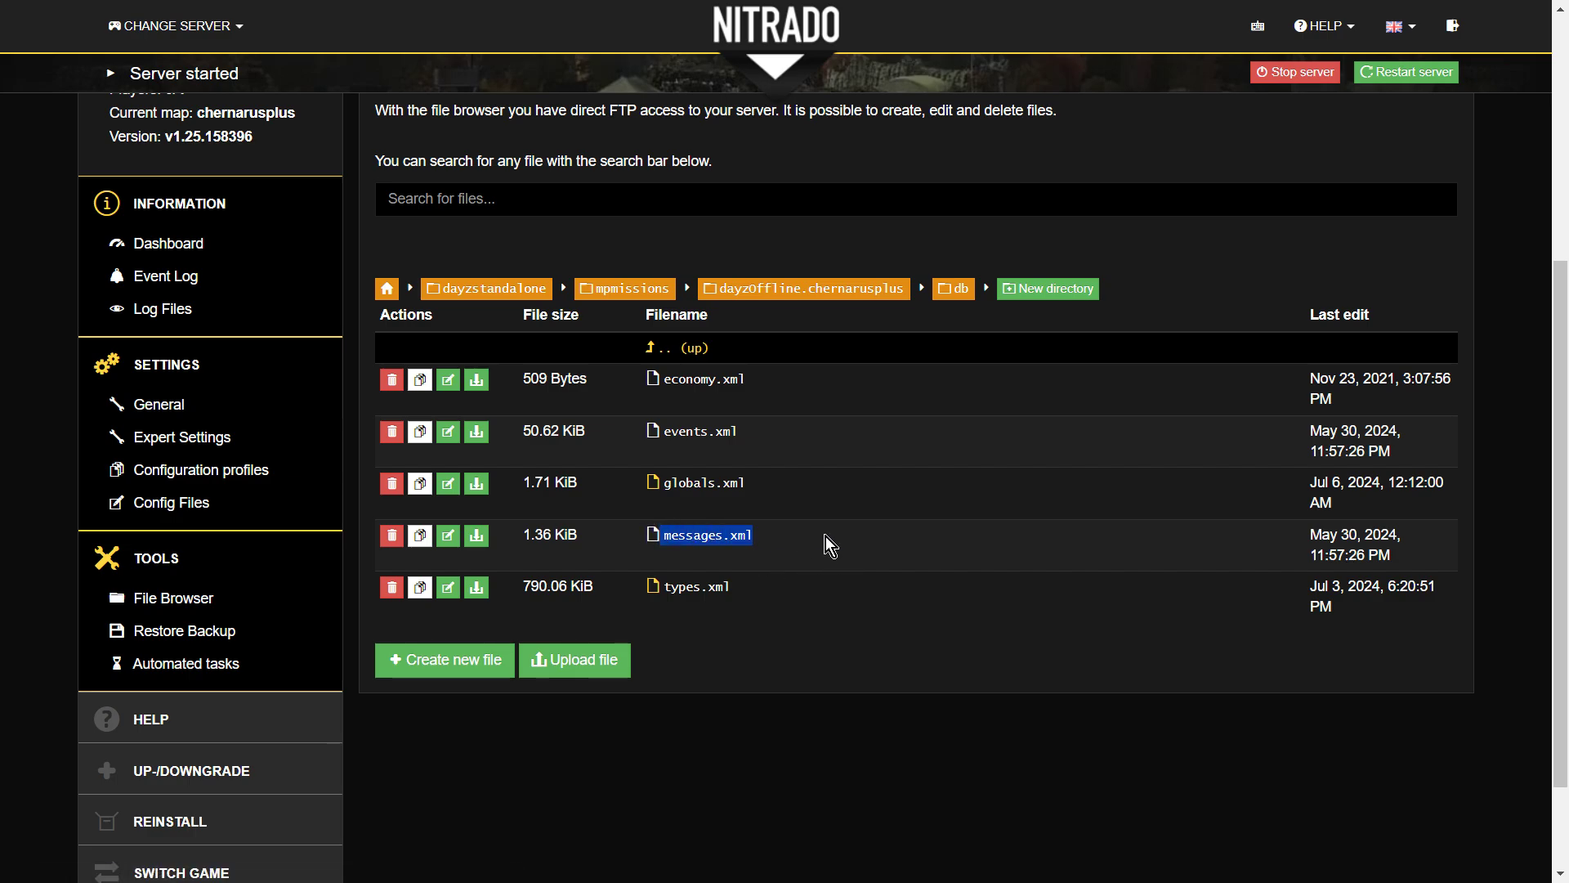
click(814, 532)
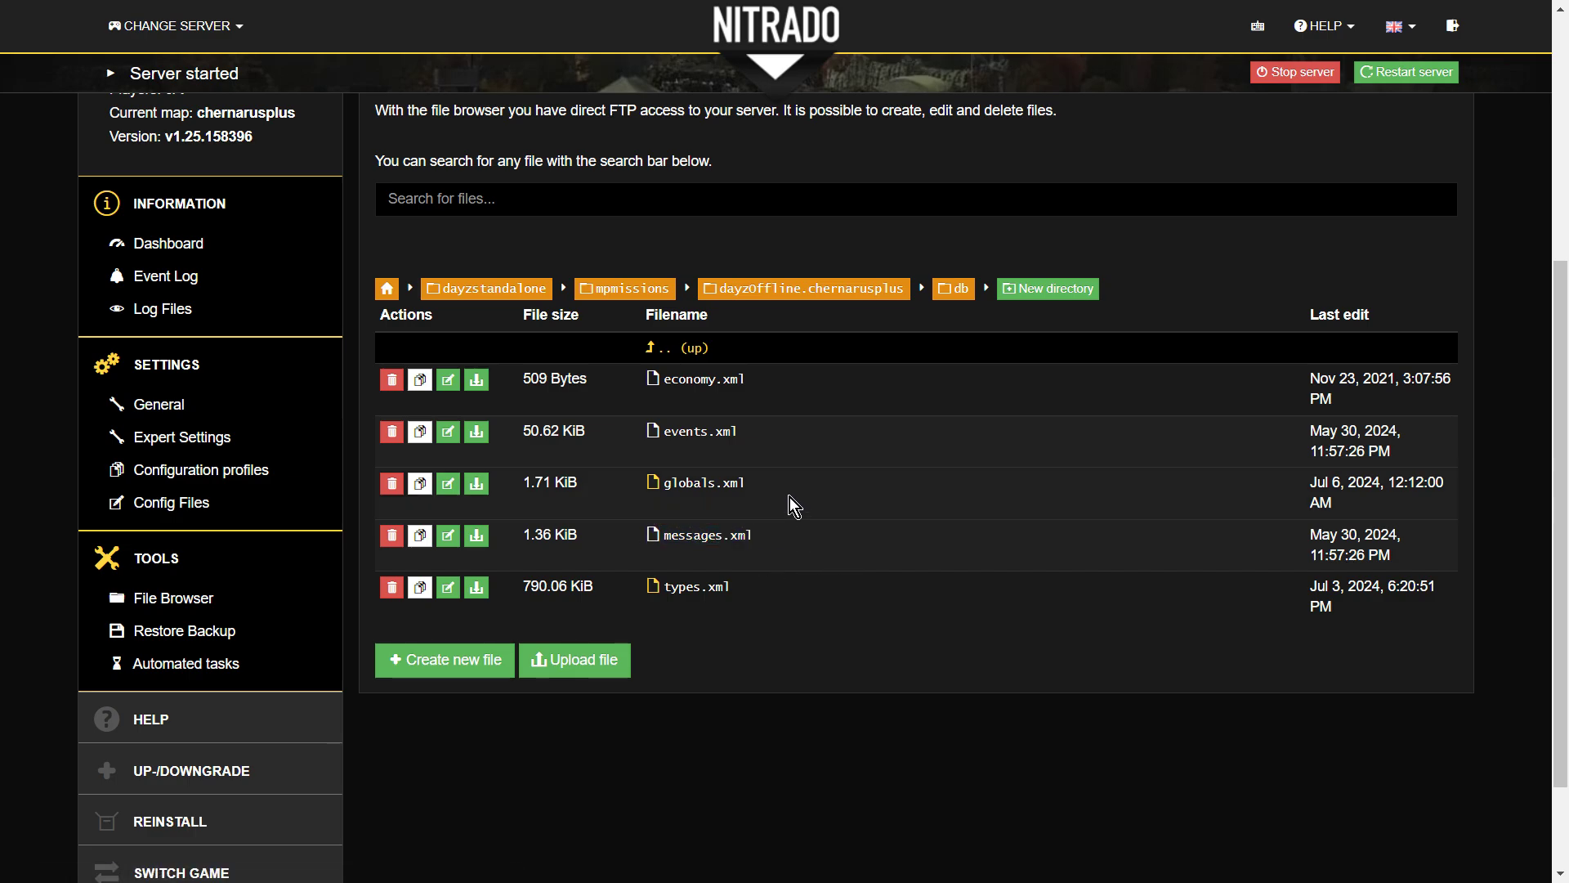
drag(780, 478, 639, 483)
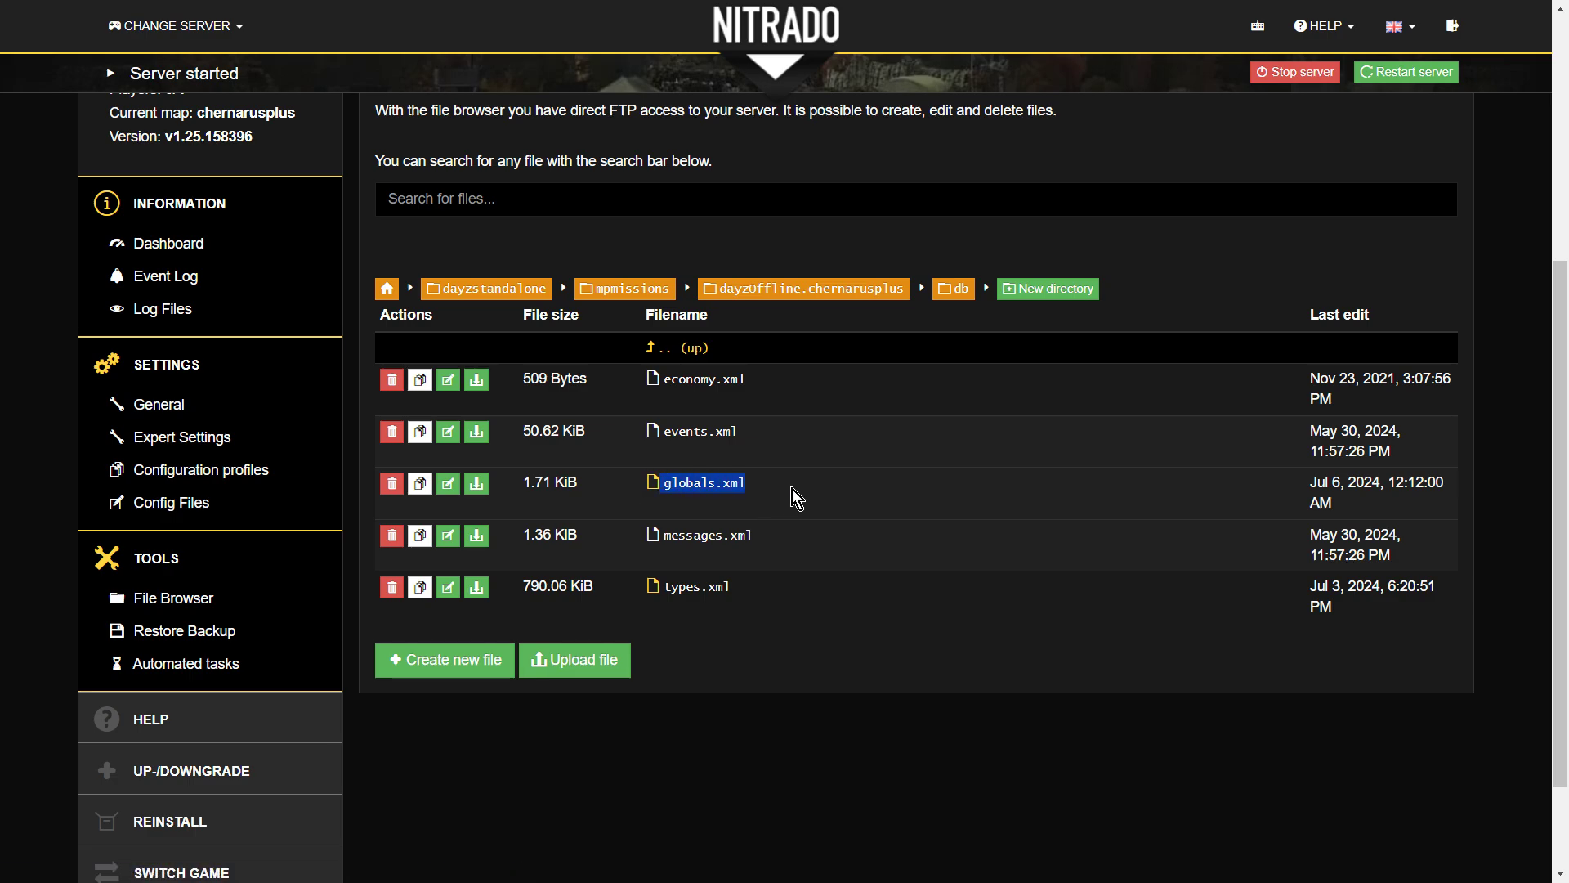
click(772, 438)
drag(765, 435, 636, 438)
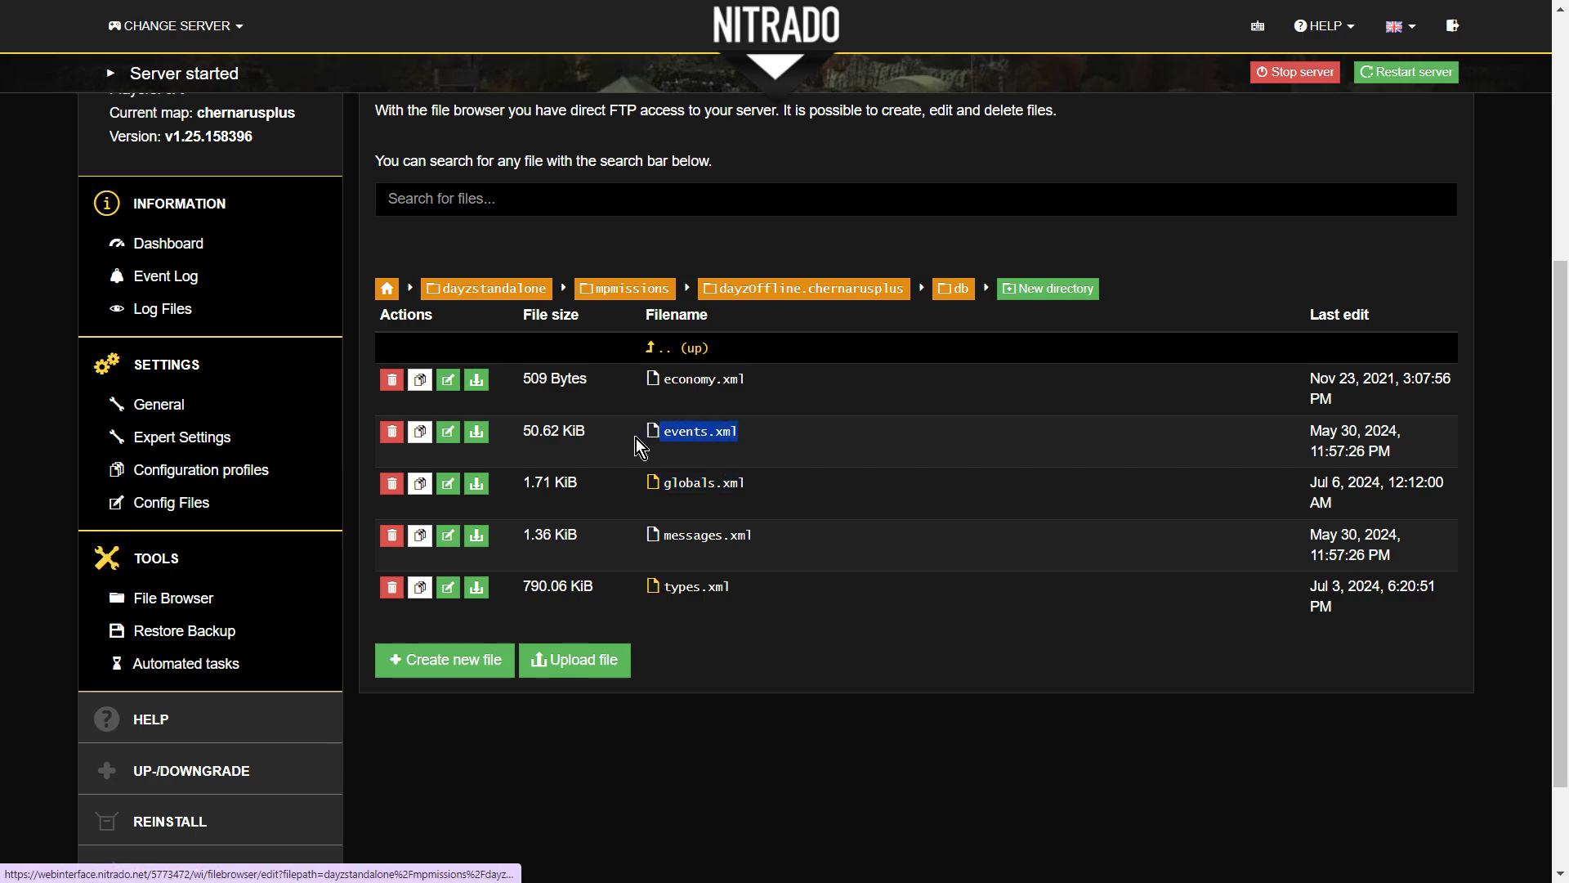
click(768, 434)
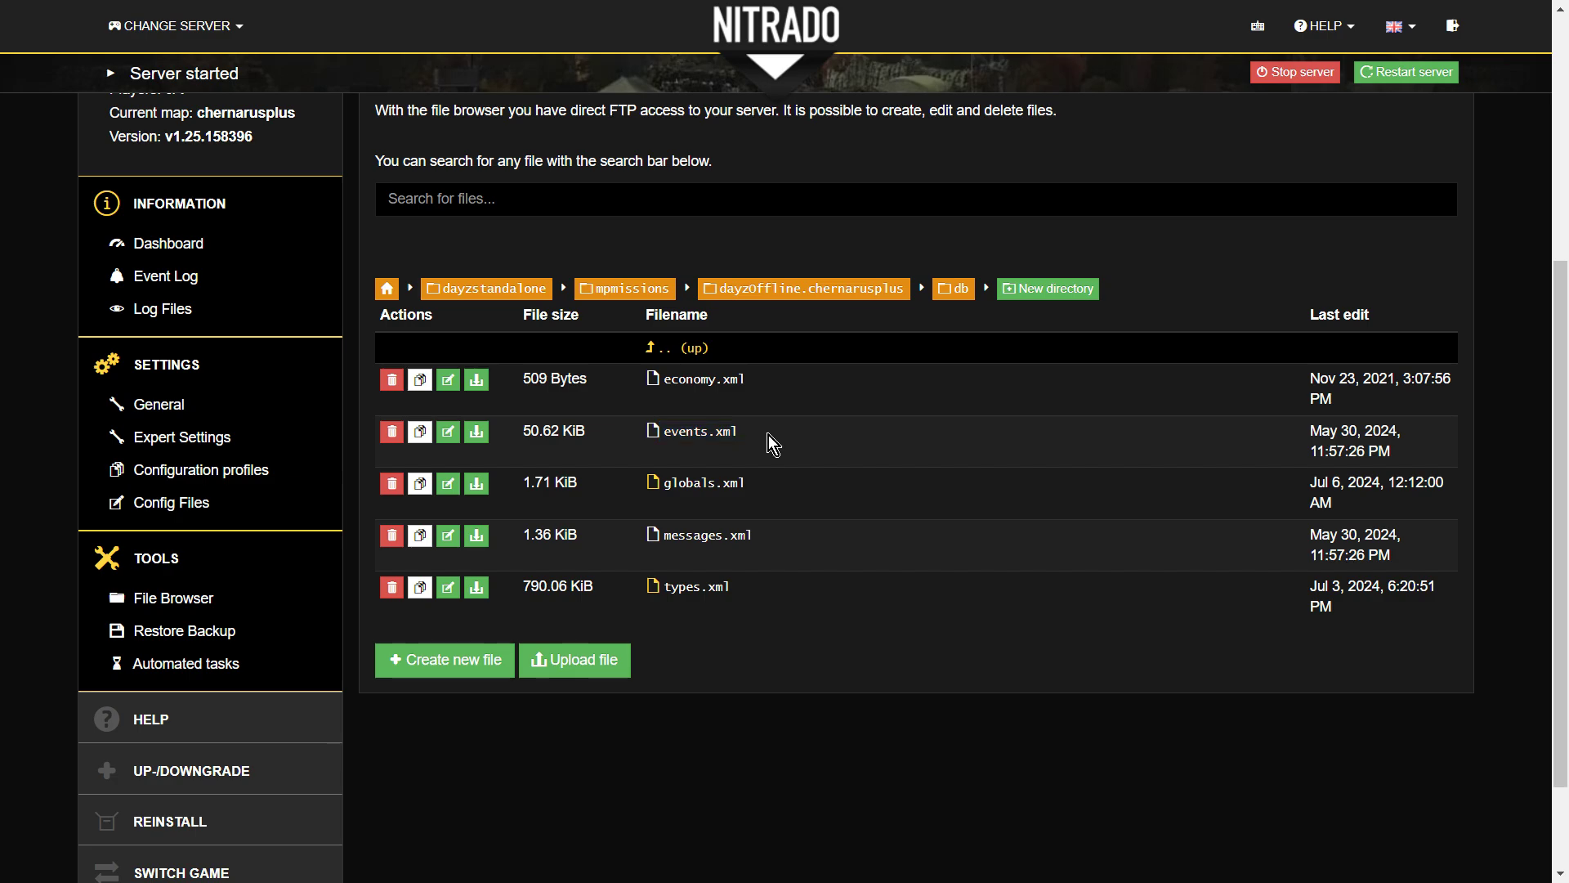
drag(768, 434, 647, 433)
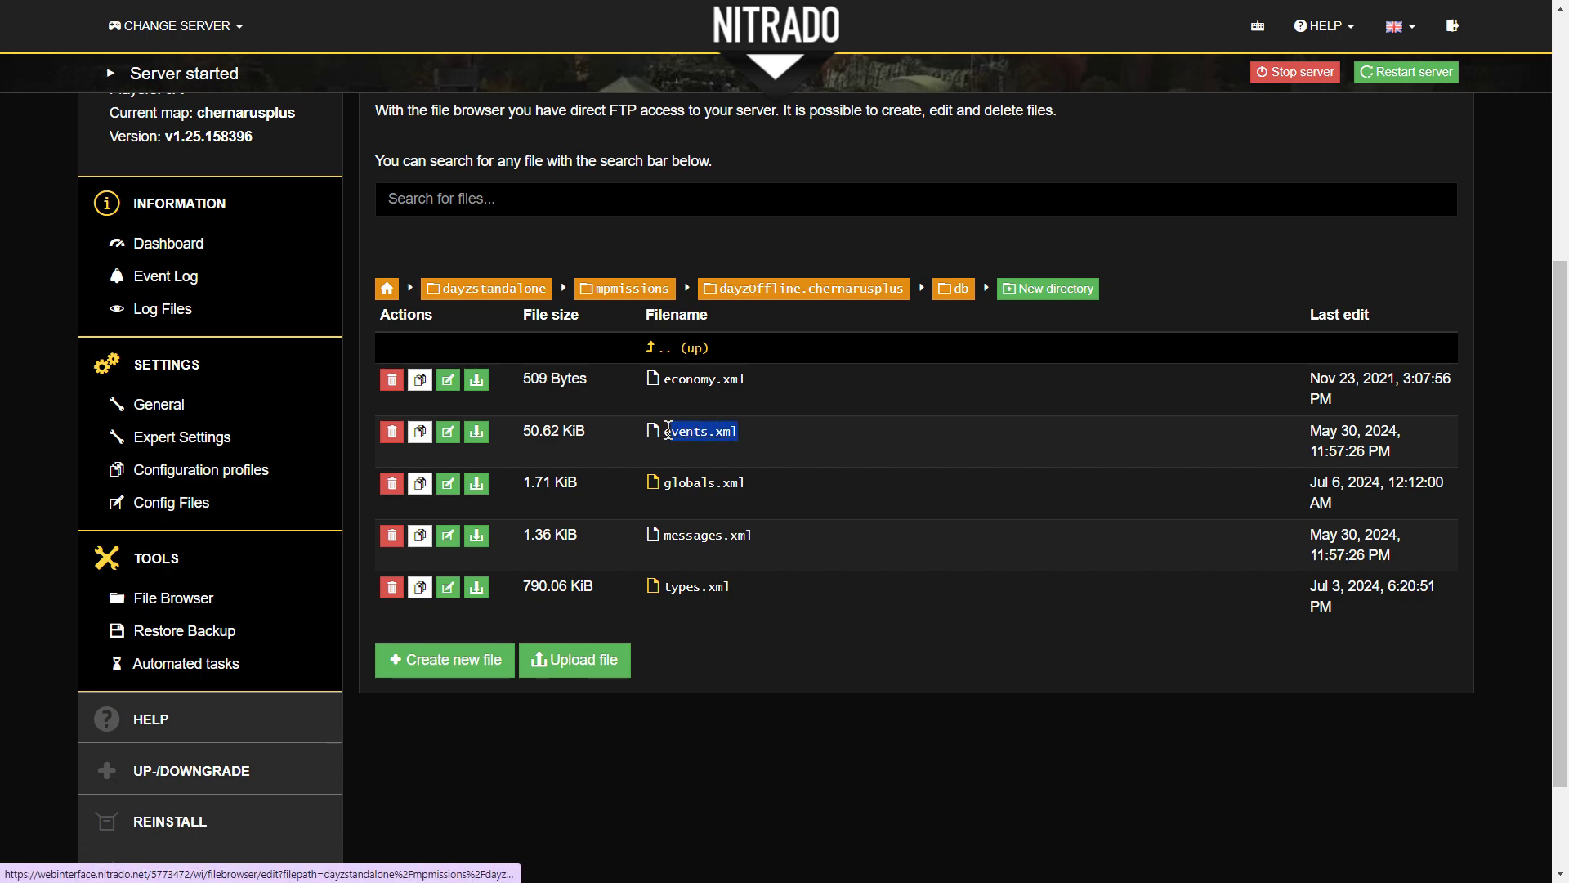
View economy.xml in the editor, then go back to the dayzOffline.chernarusplus folder listing
click(801, 378)
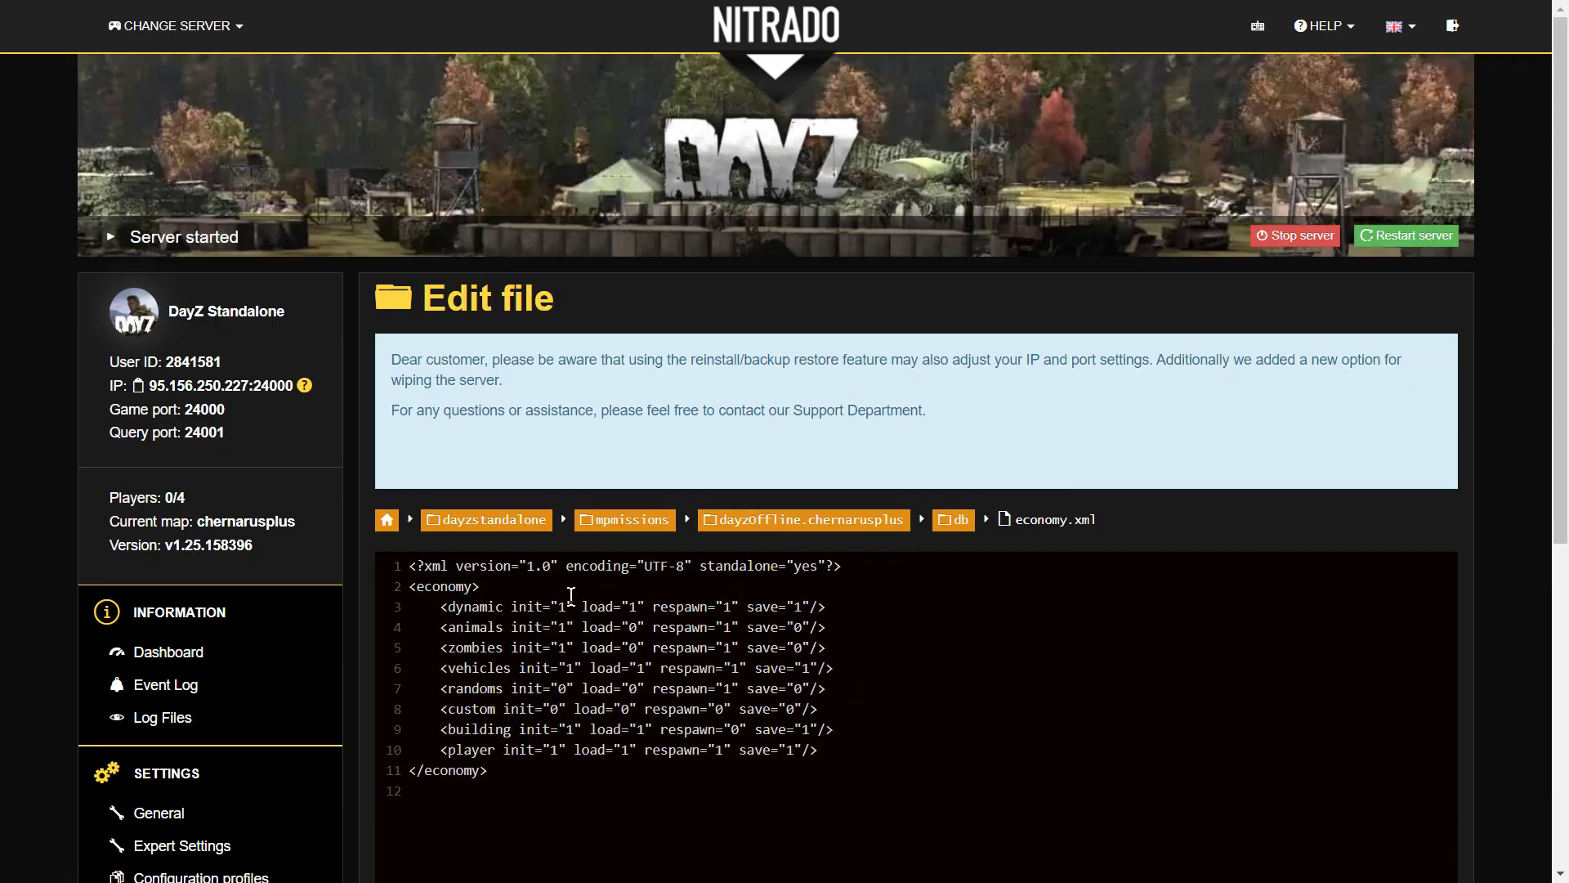
click(746, 526)
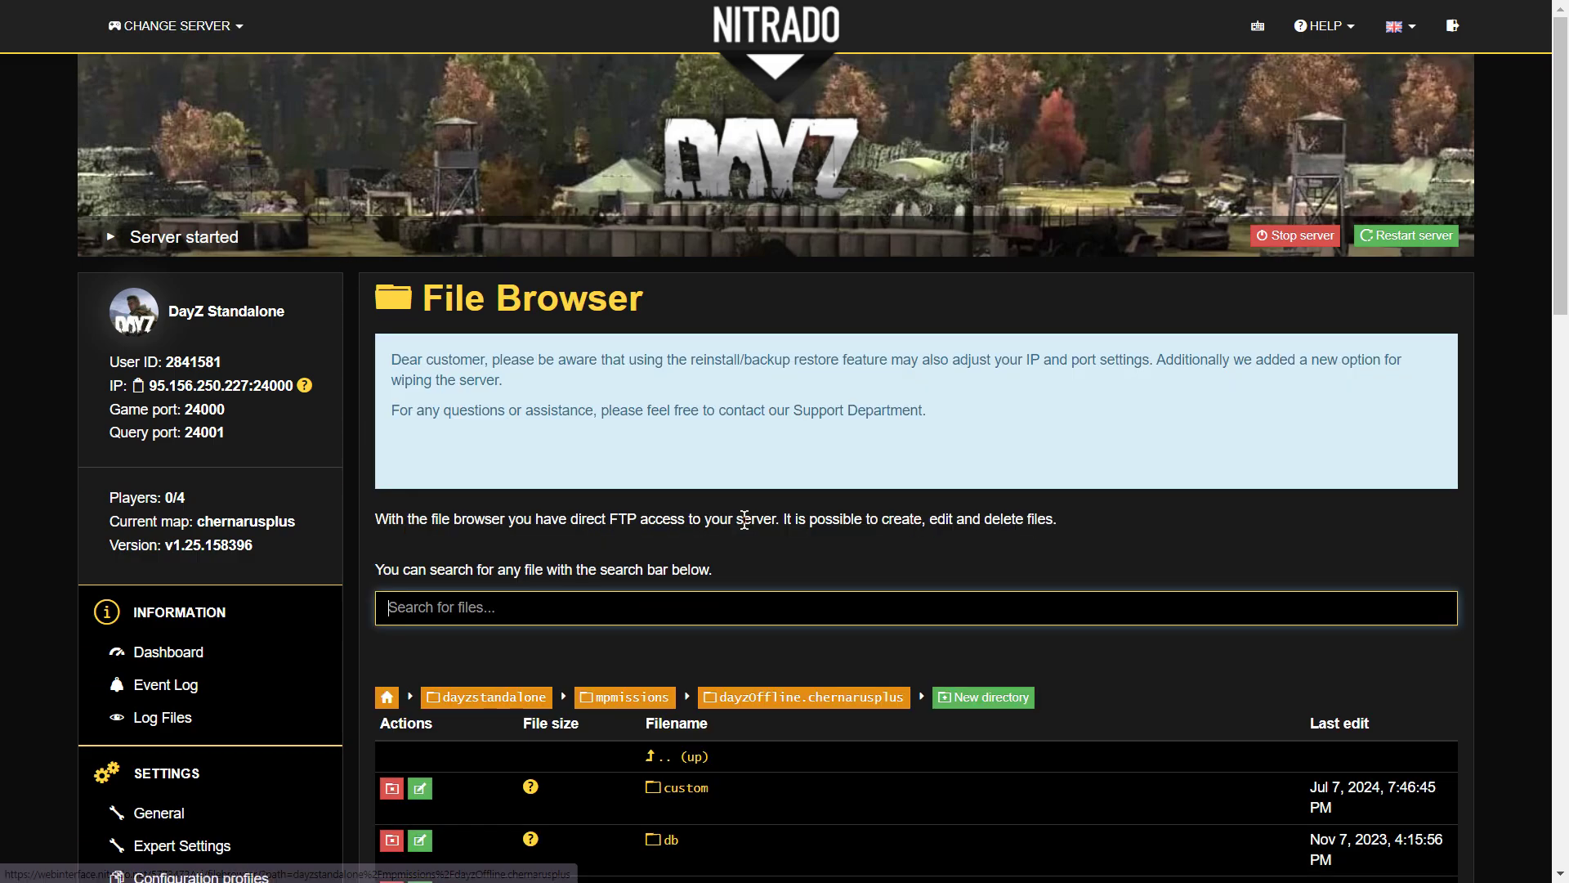
scroll(747, 526, down, 3)
scroll(742, 528, down, 3)
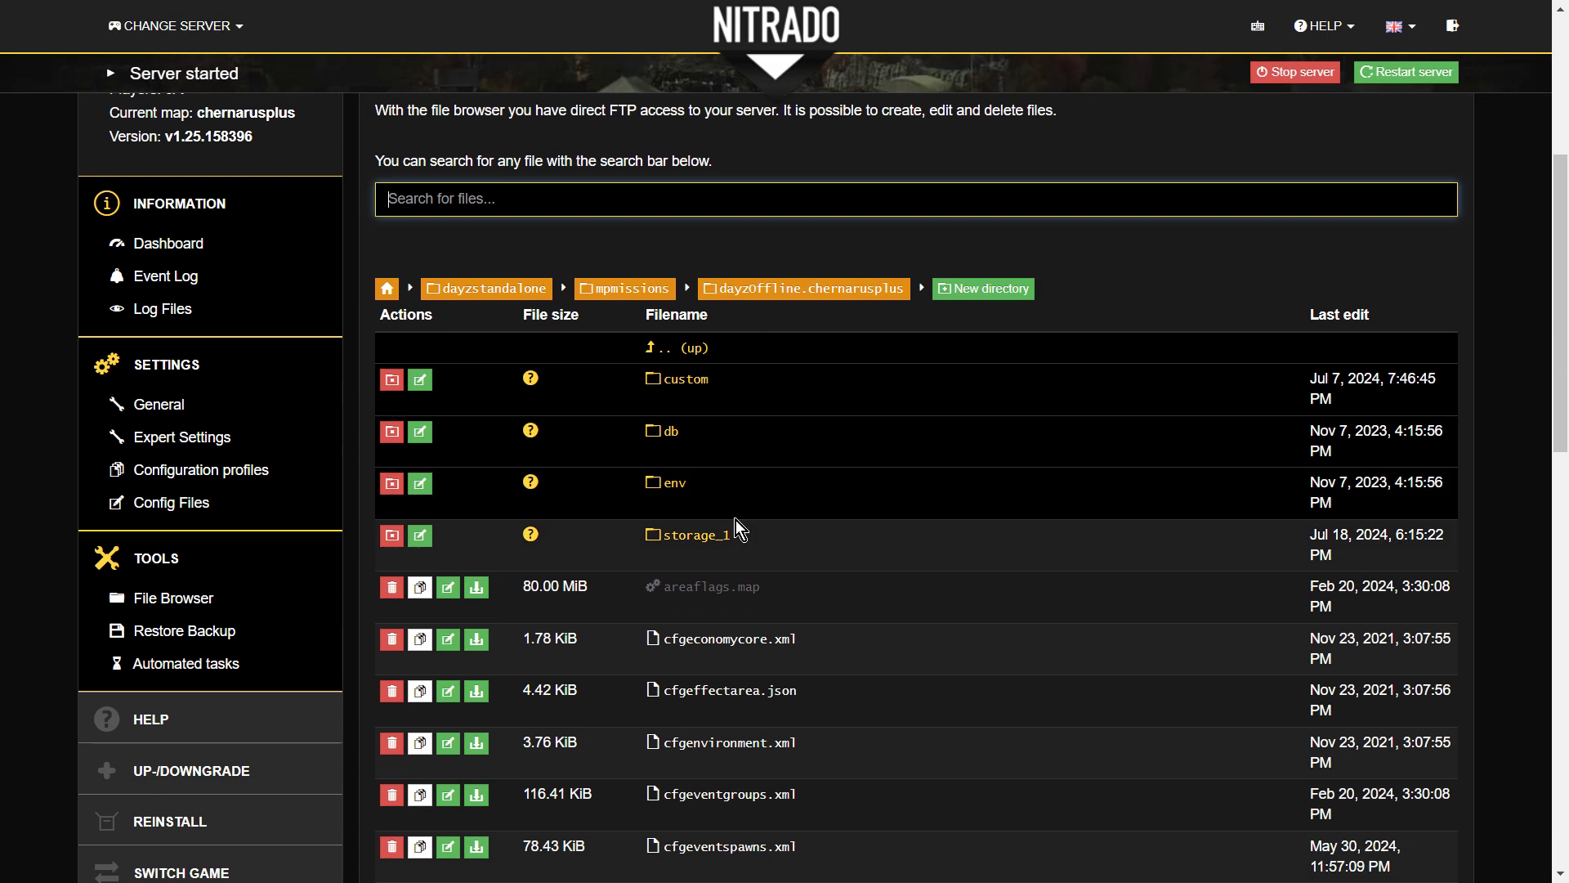
scroll(701, 396, down, 1)
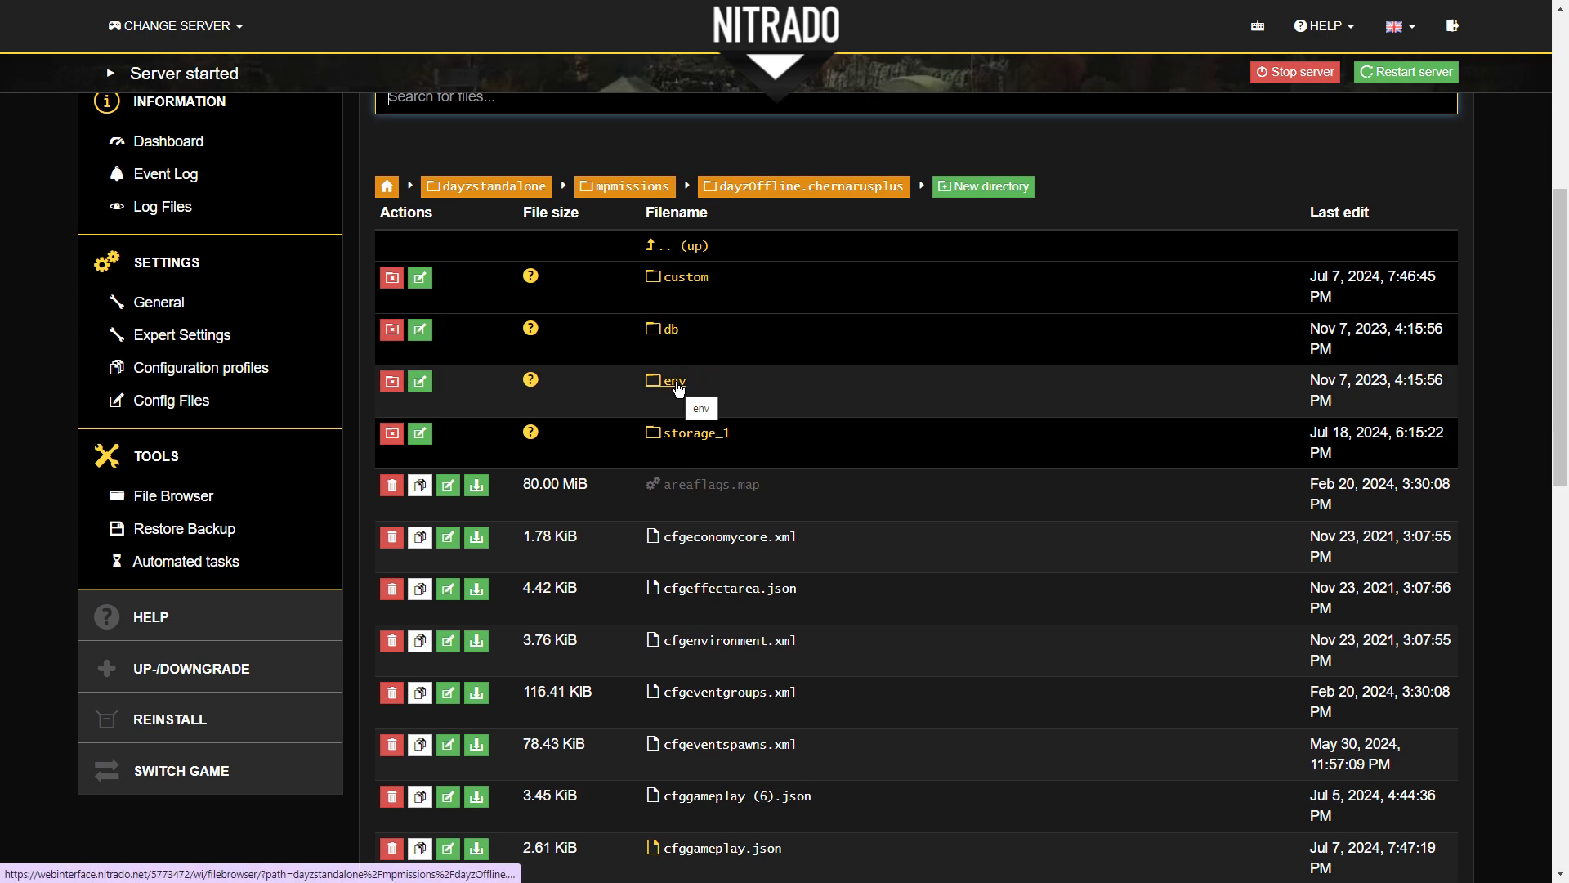
Open the env folder, view bear_territories.xml, and return to the territory file list
click(816, 390)
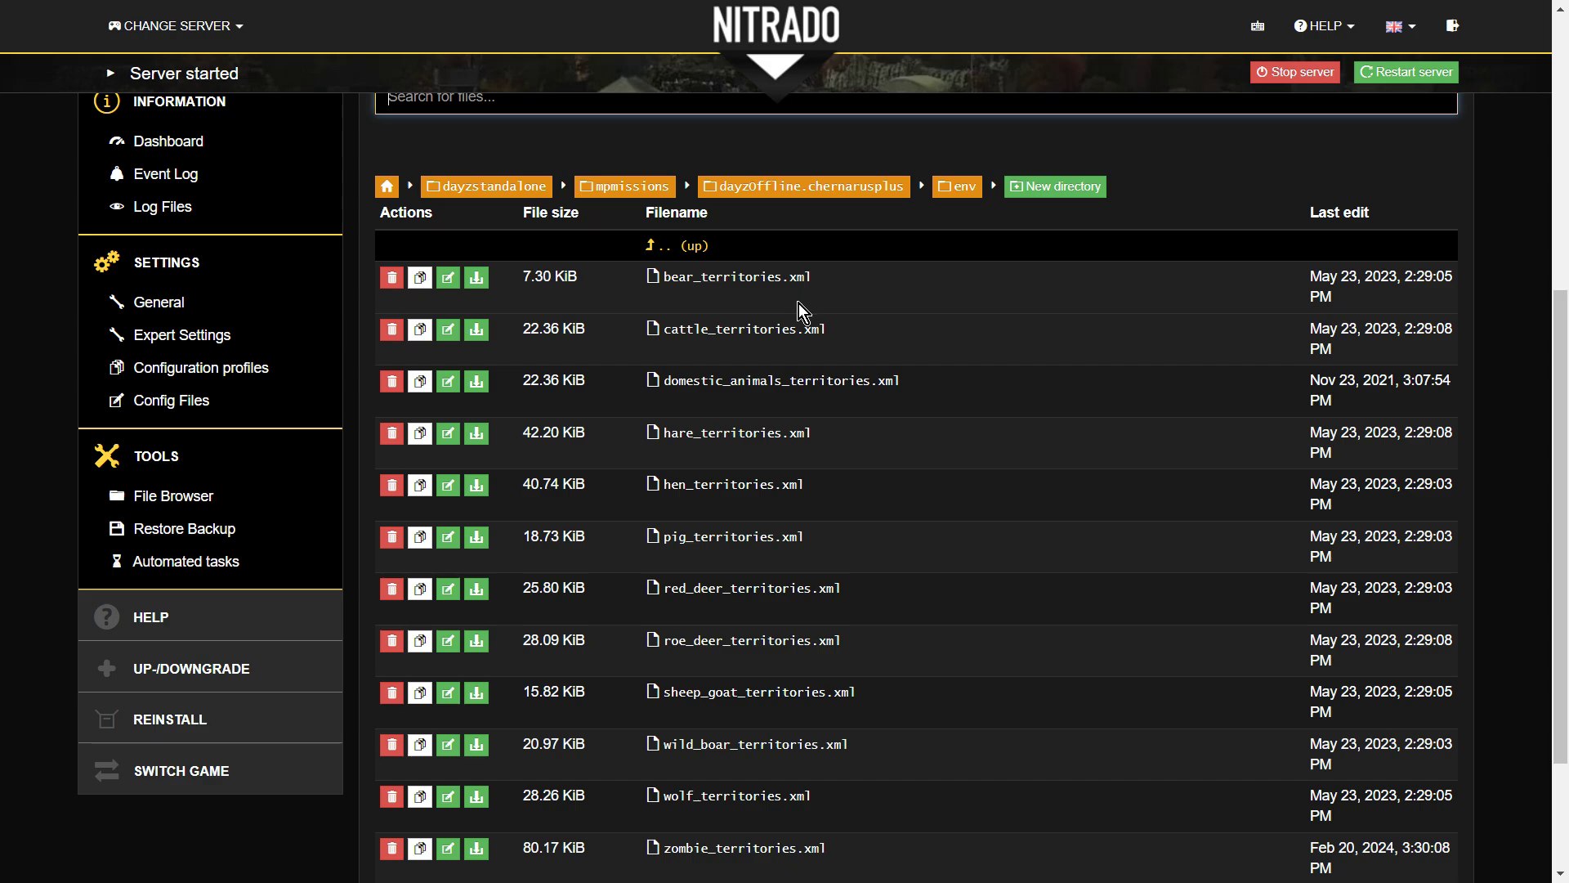
click(746, 278)
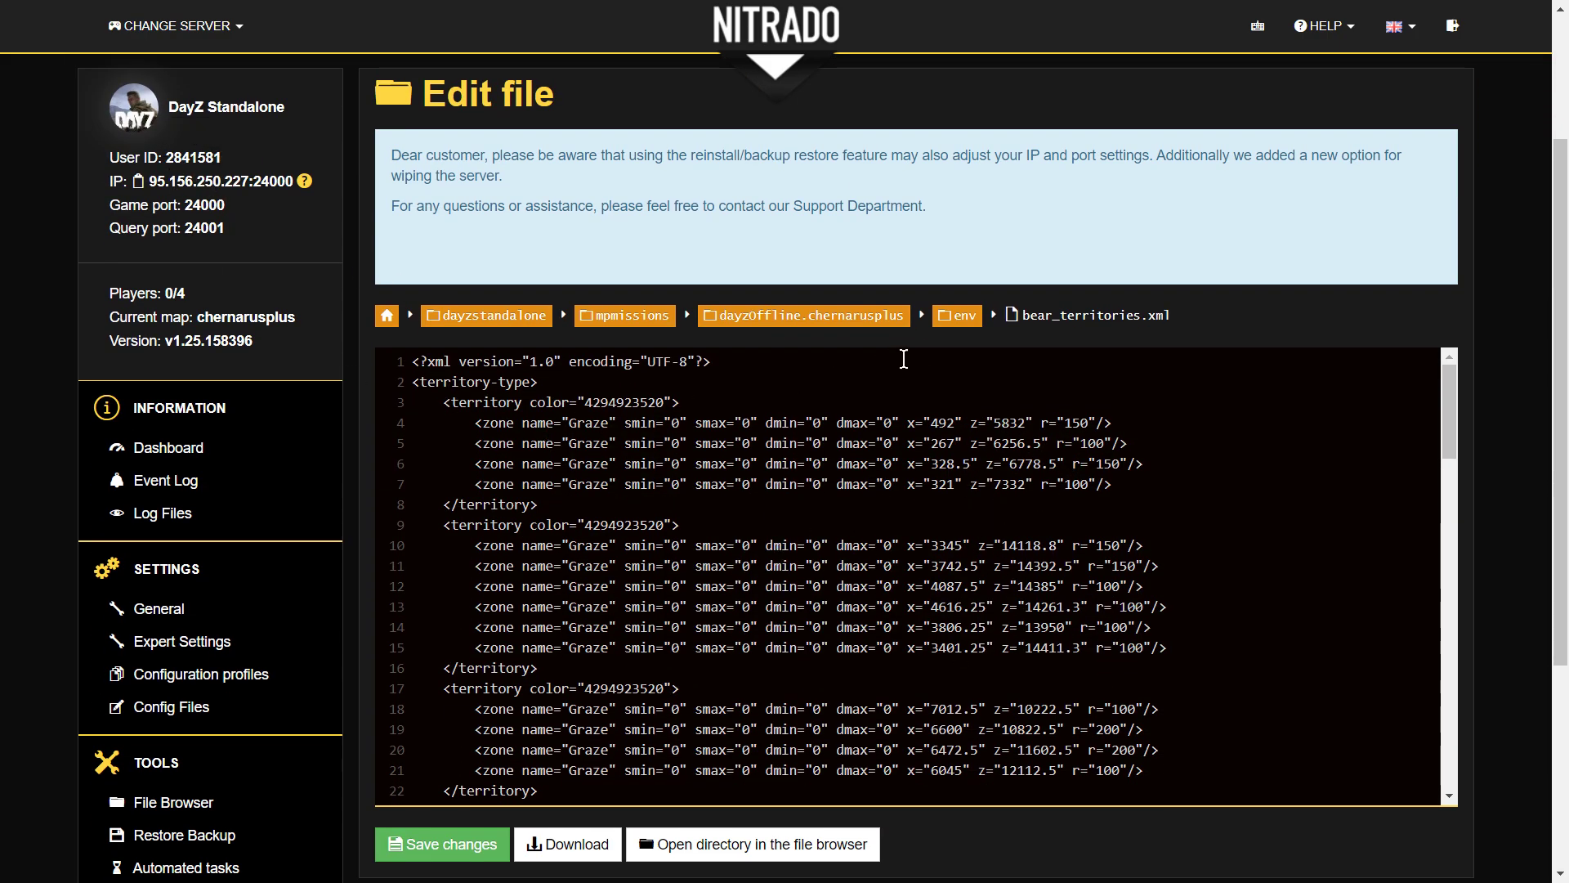
click(955, 330)
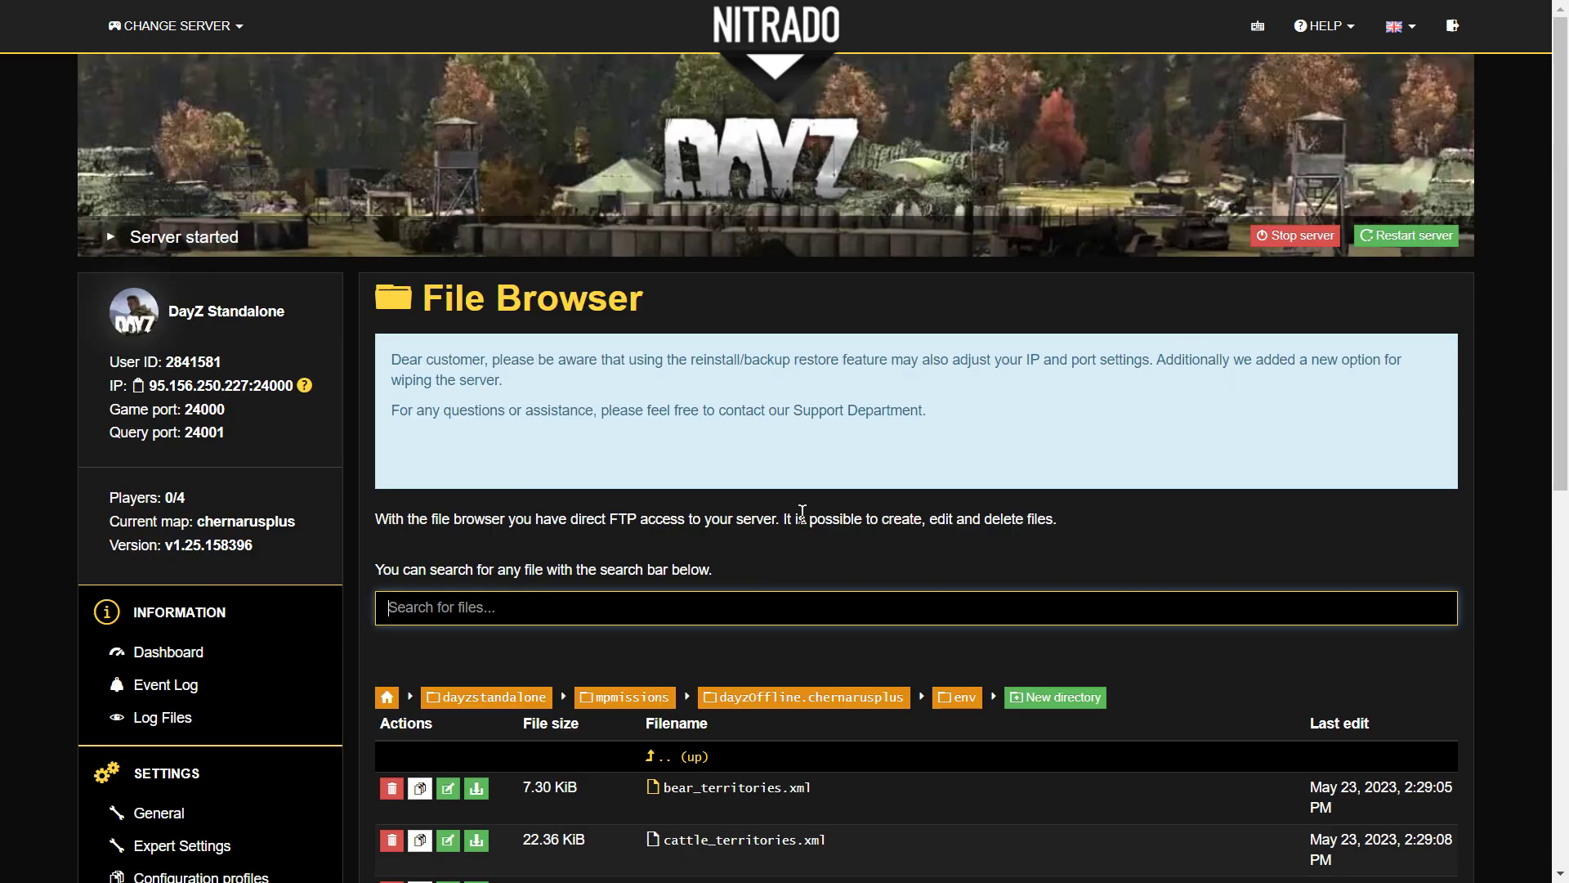
scroll(715, 607, down, 3)
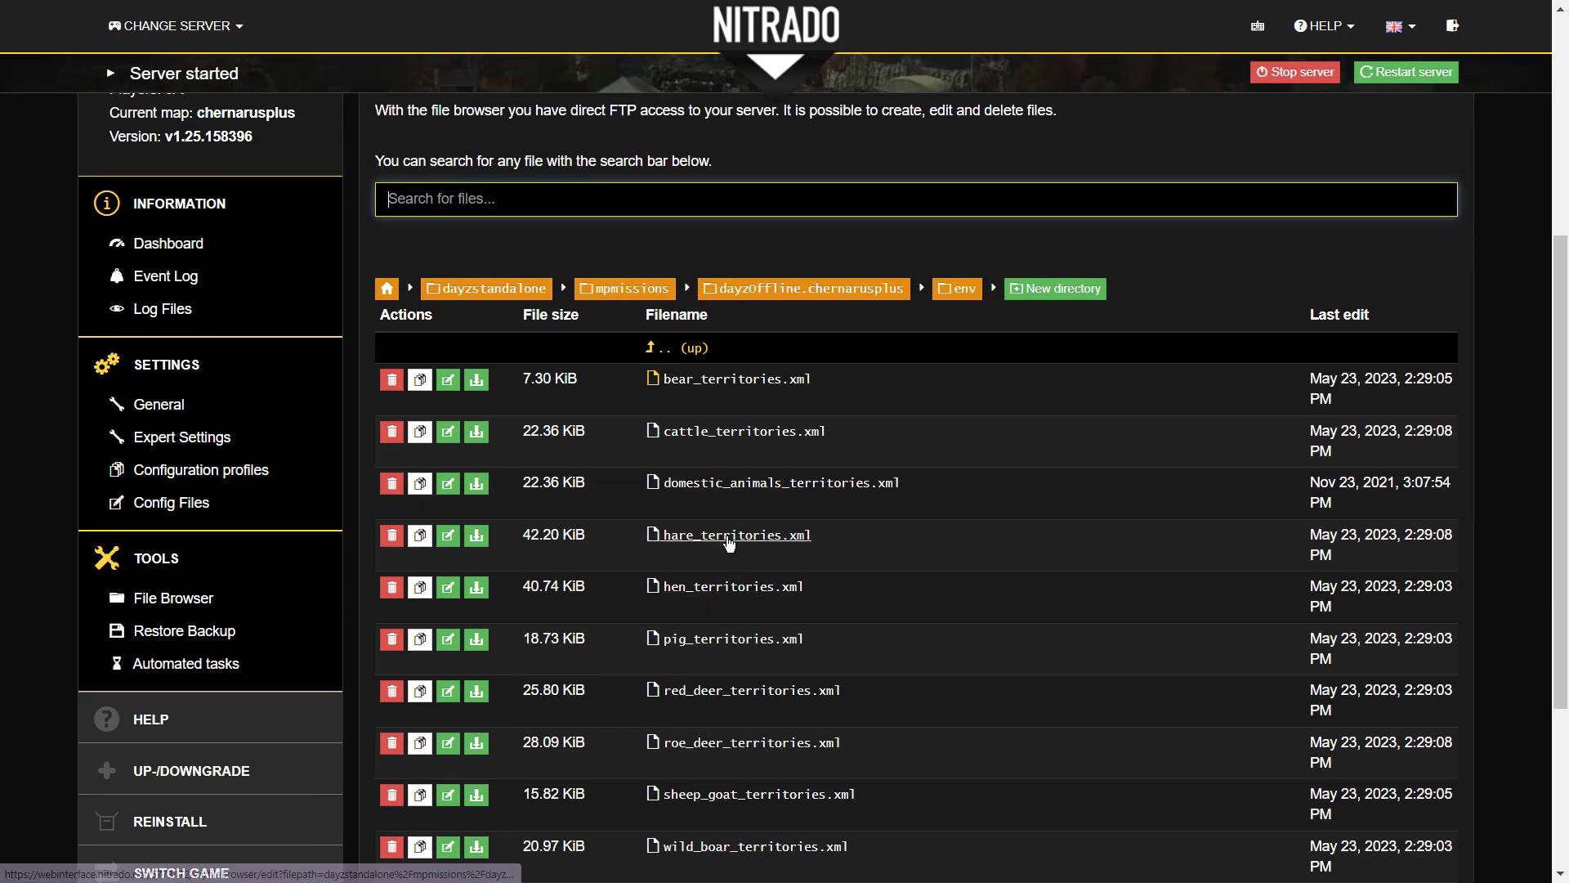
scroll(740, 538, down, 2)
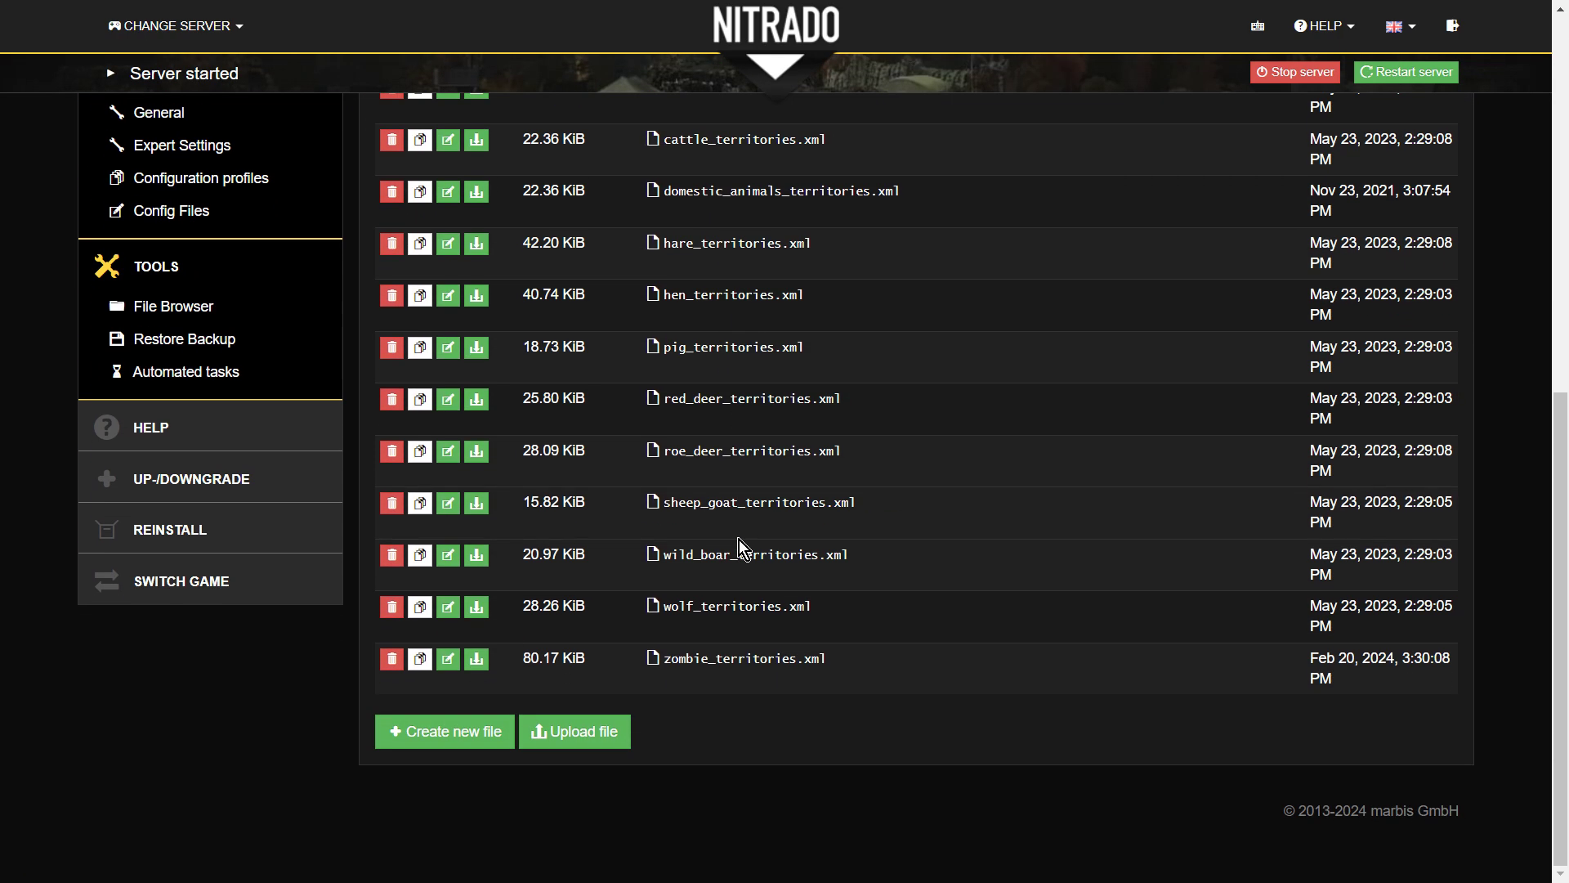
scroll(739, 539, up, 2)
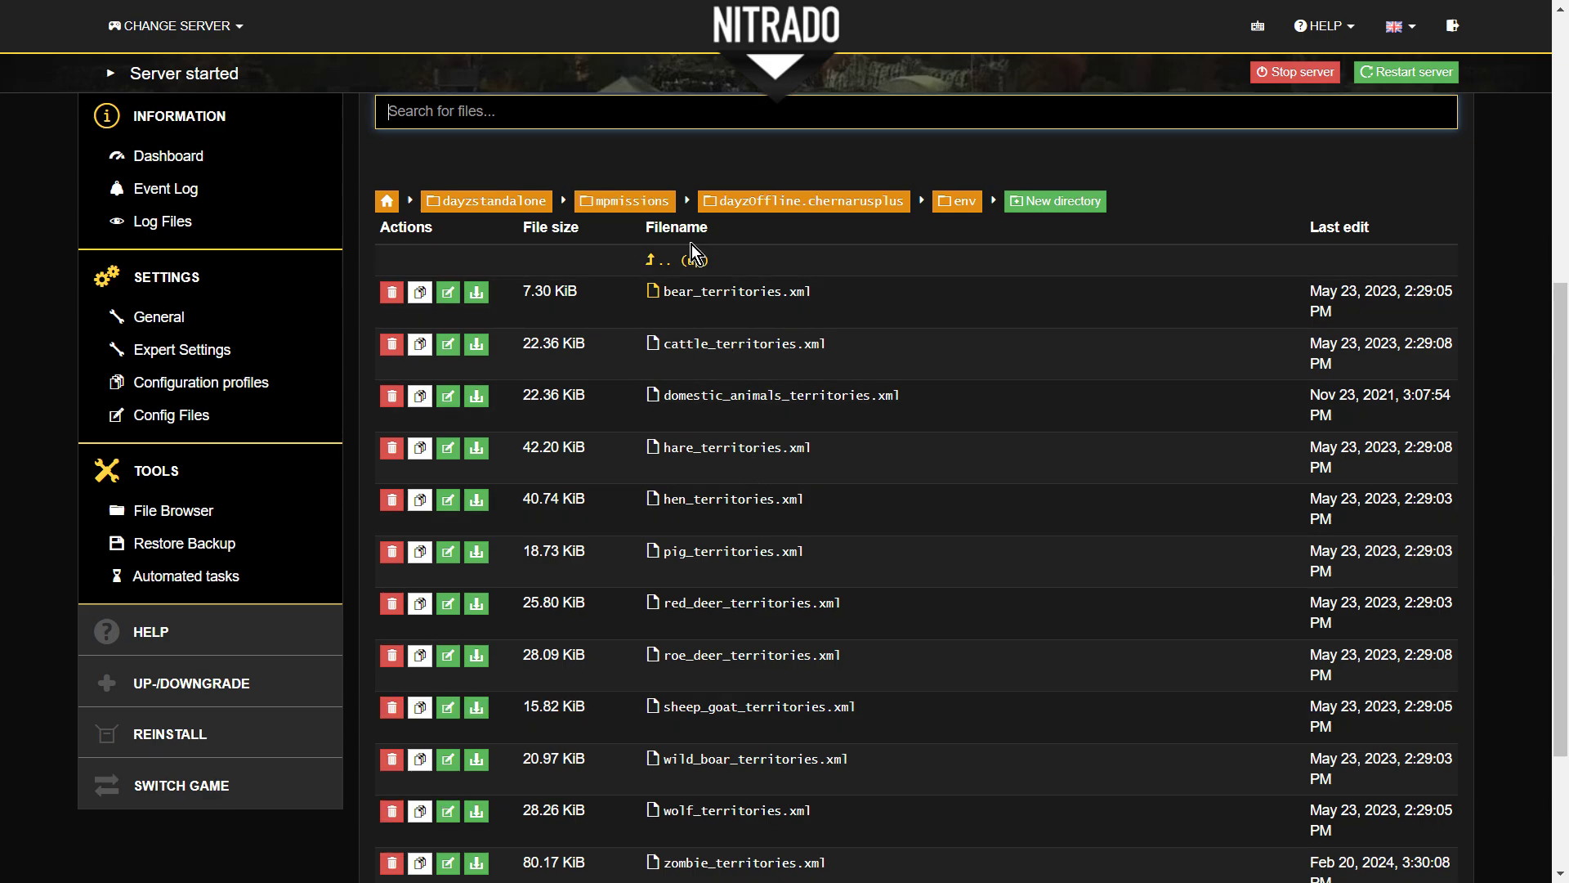
Go up to the mission folder and open storage_1 to see backup, data, players.db and spawnpoints.bin
click(879, 273)
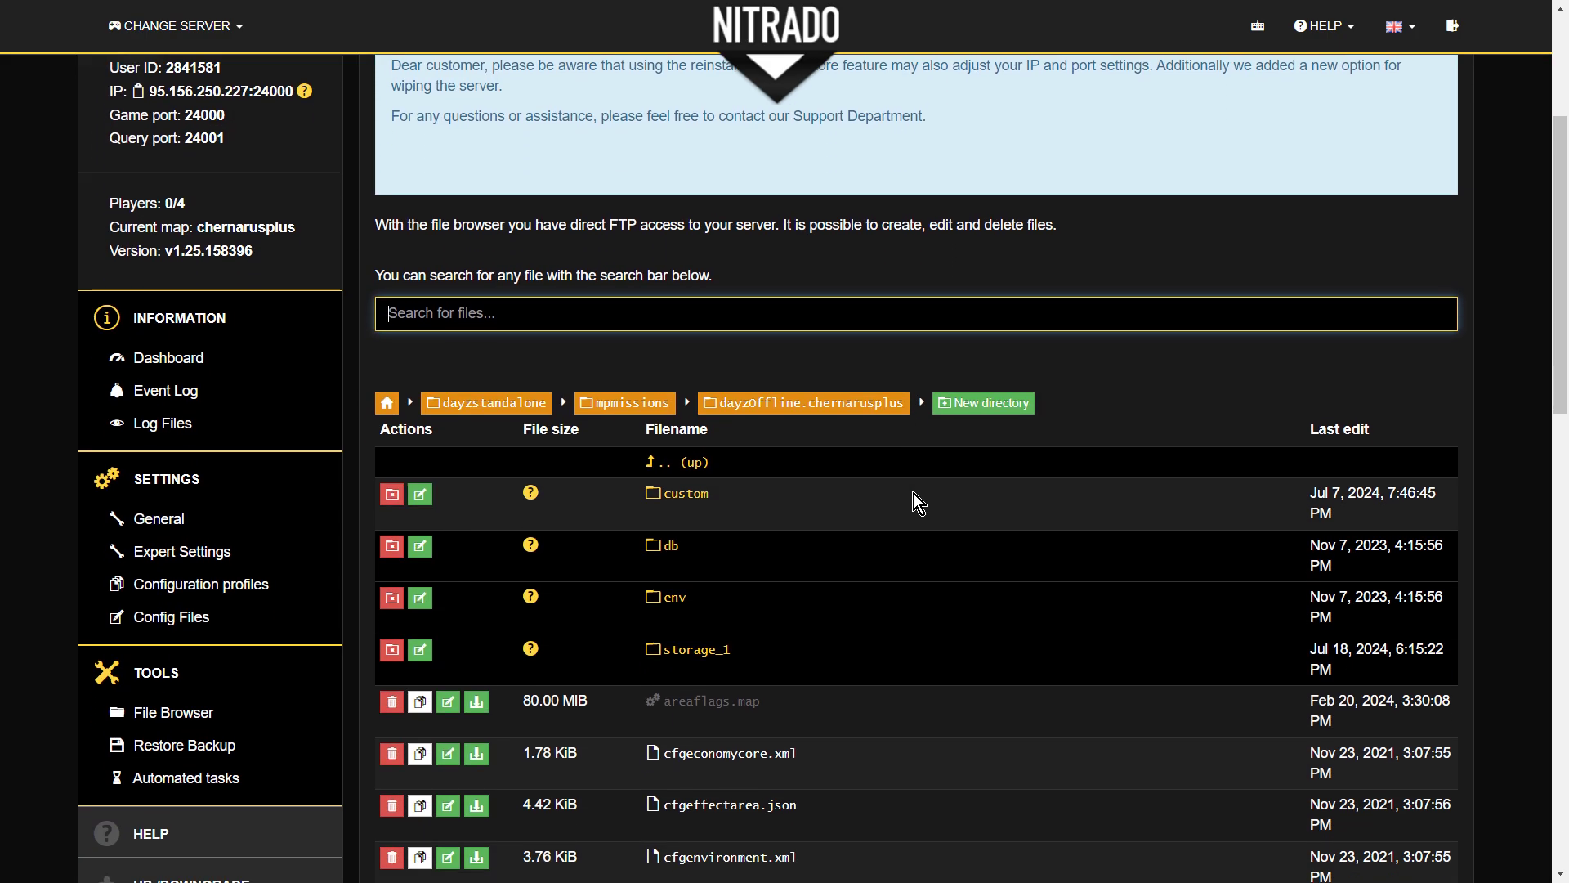
scroll(914, 494, down, 2)
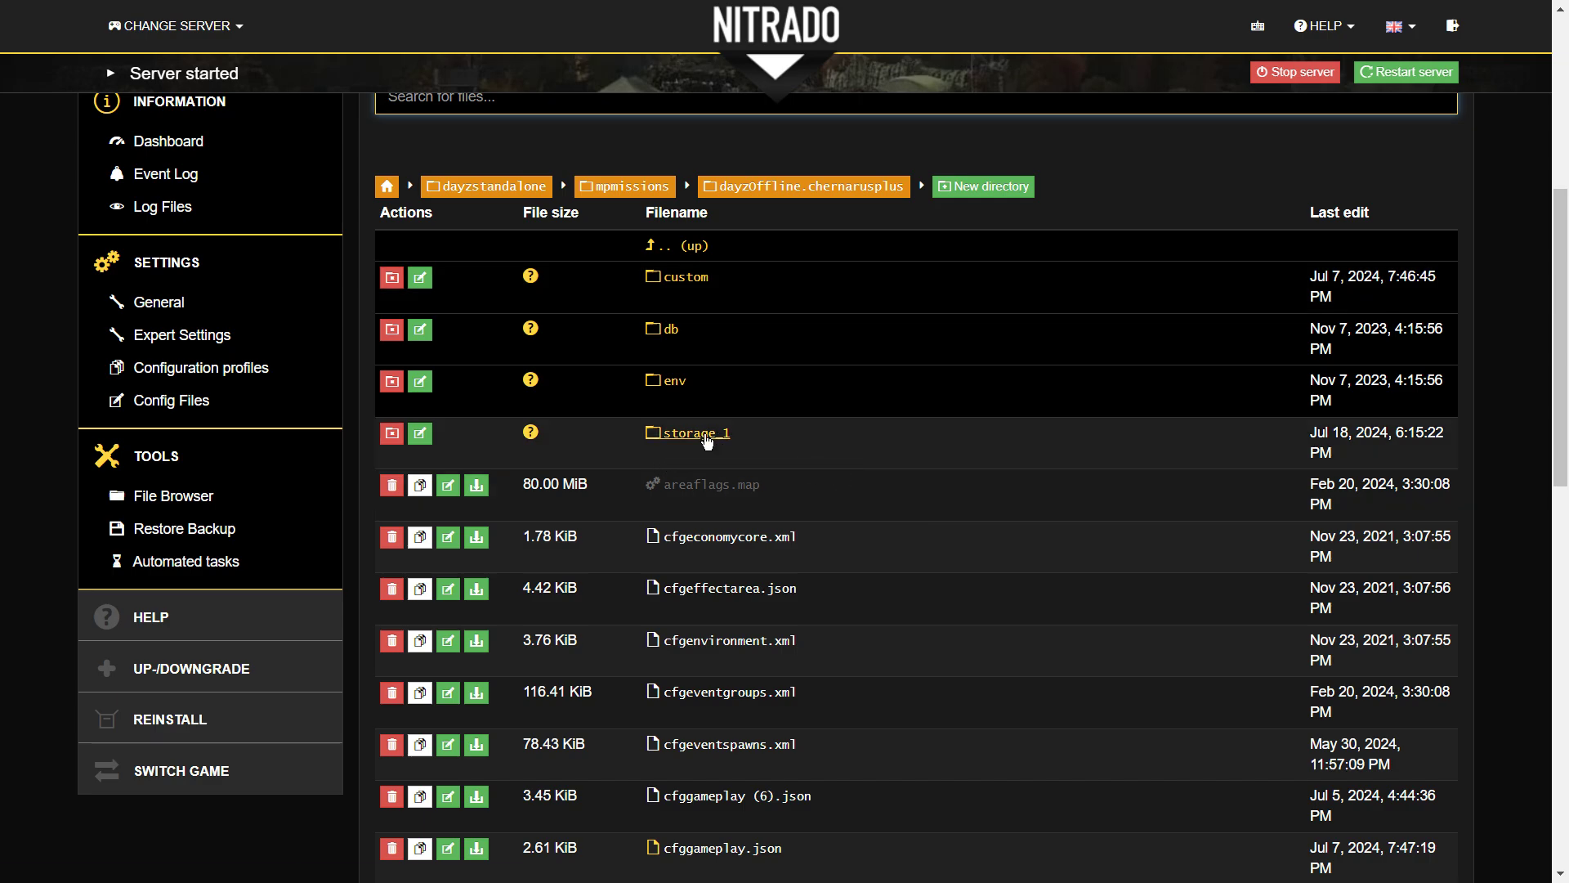
click(708, 442)
scroll(929, 483, down, 1)
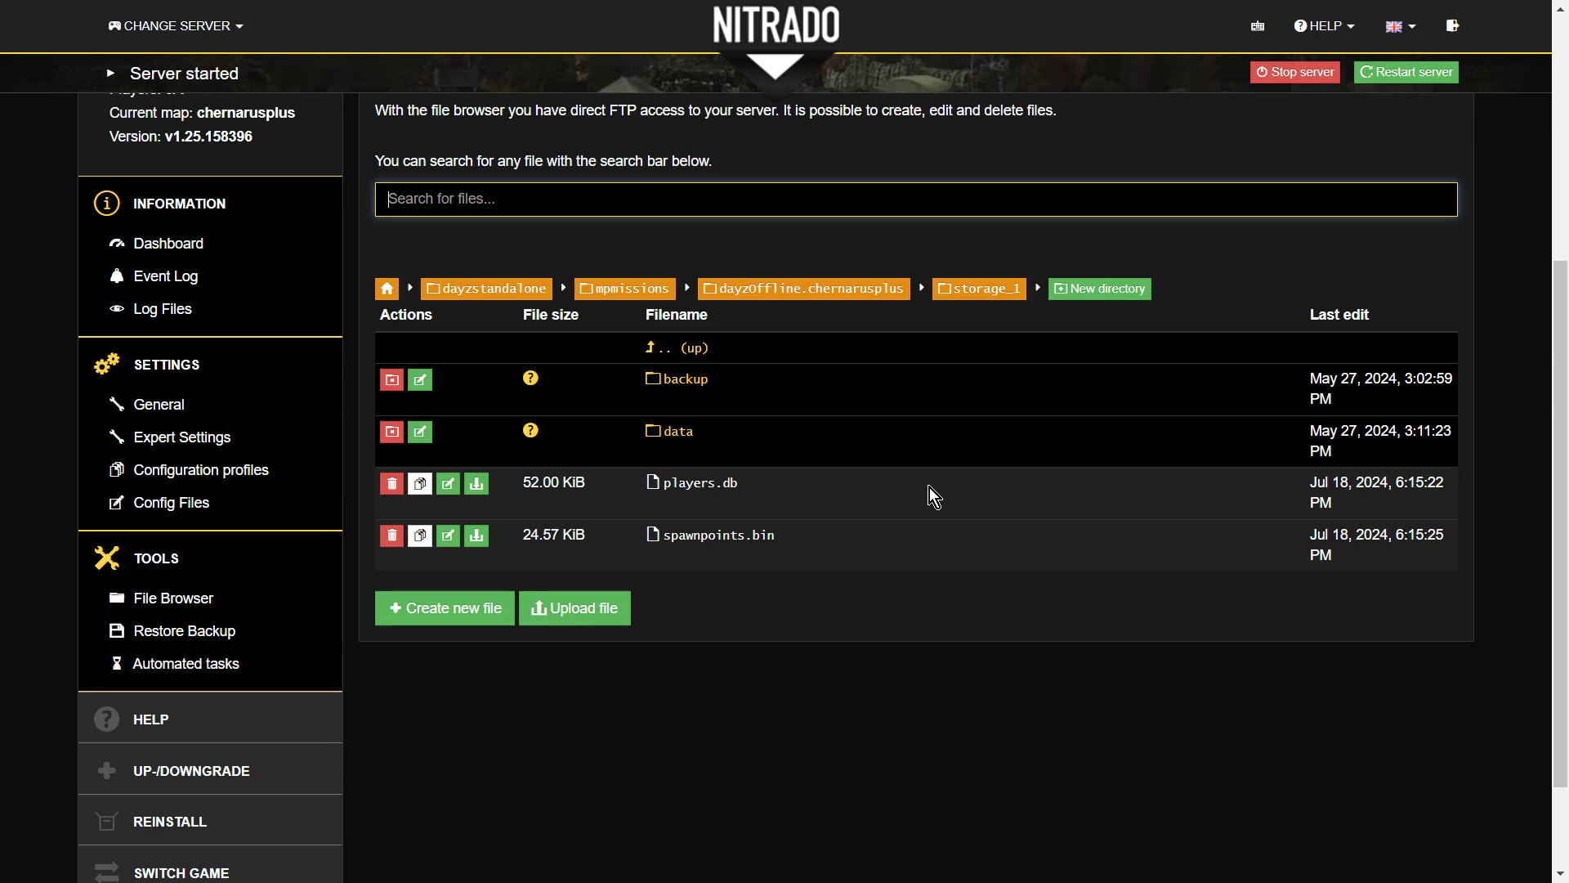
scroll(581, 531, up, 1)
scroll(580, 533, up, 4)
scroll(817, 532, down, 3)
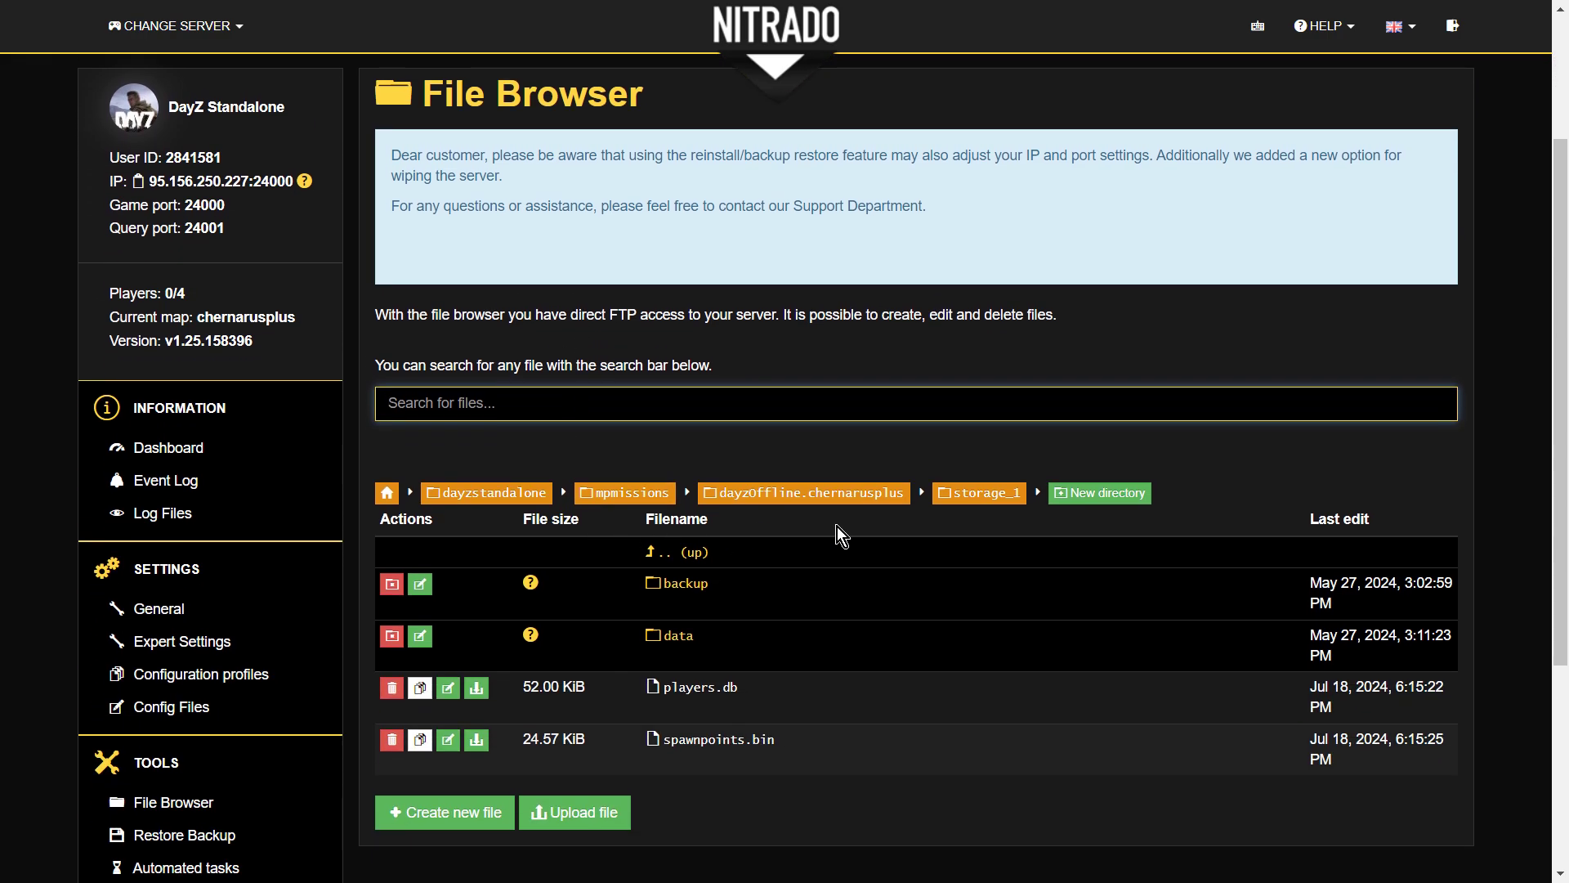
click(858, 493)
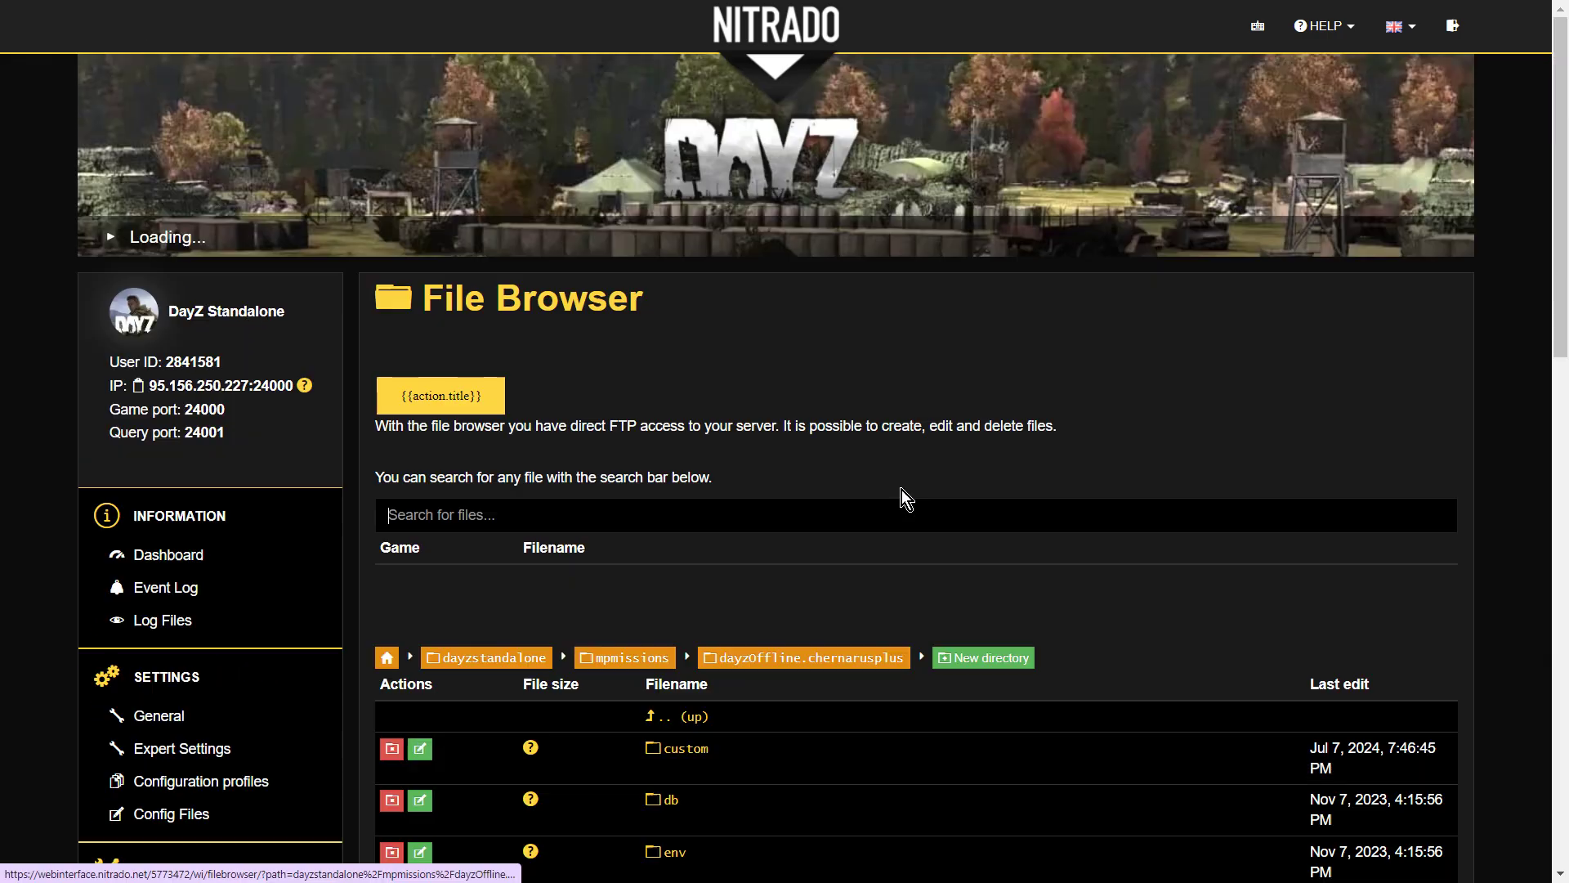
scroll(896, 477, down, 5)
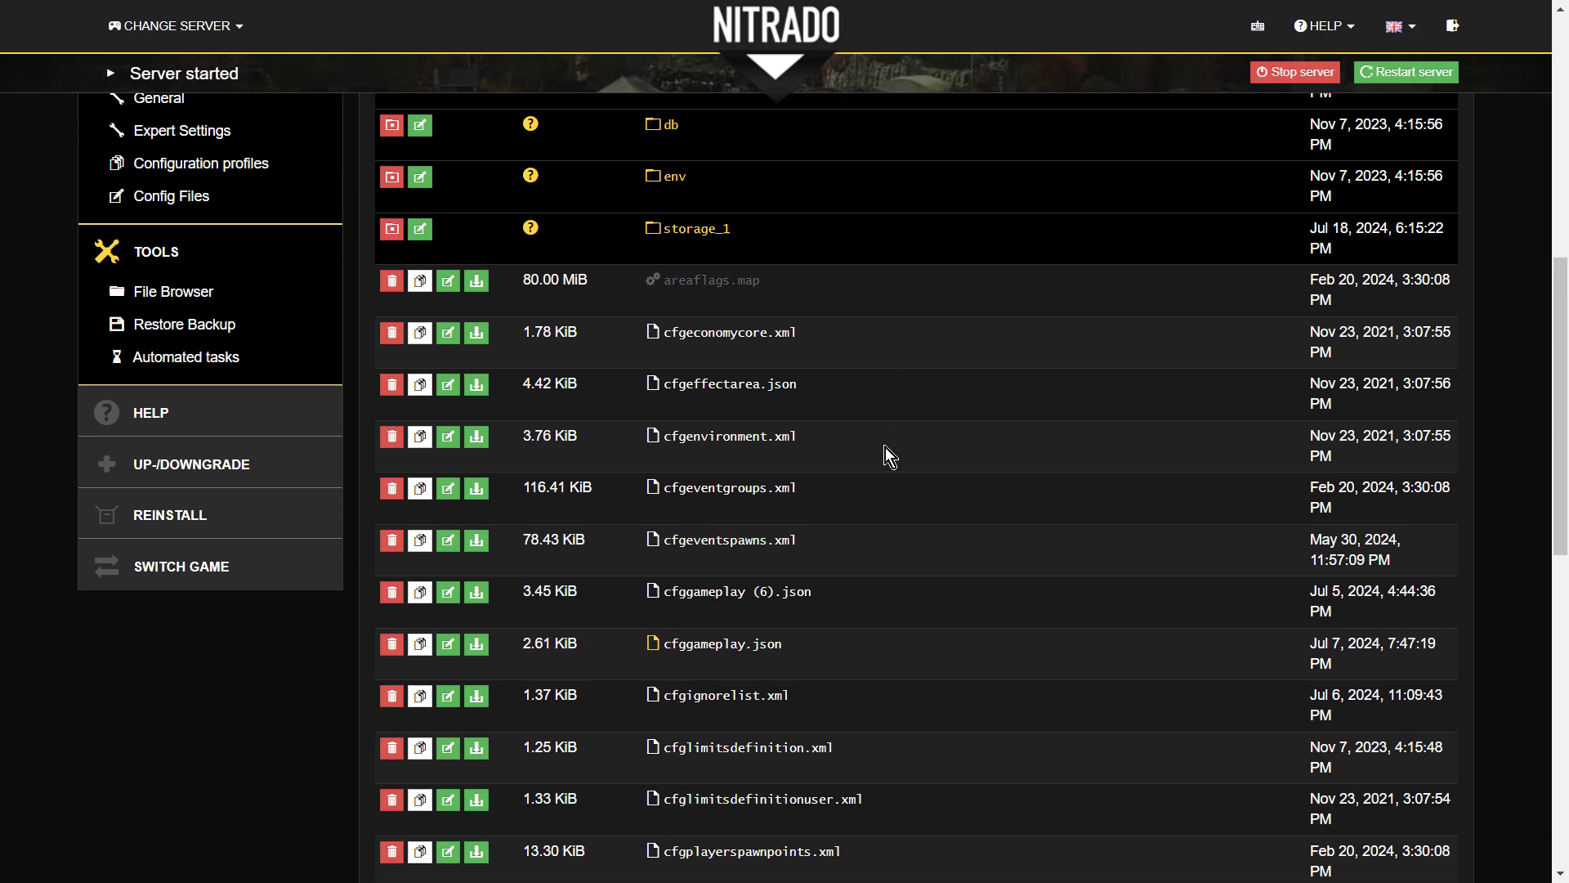
scroll(885, 448, down, 3)
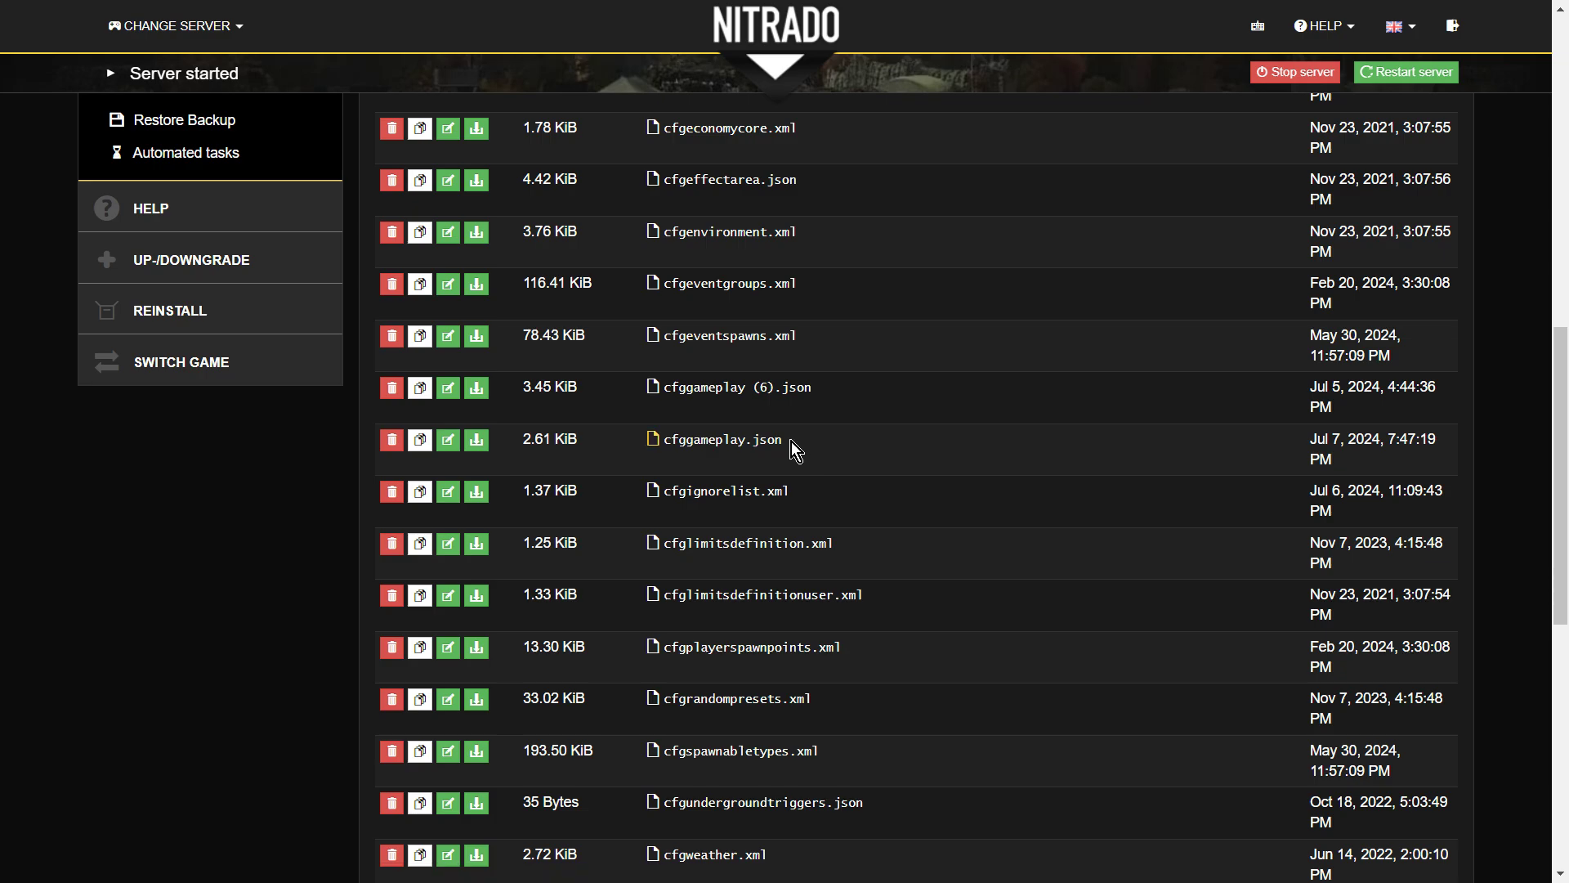
scroll(781, 445, down, 1)
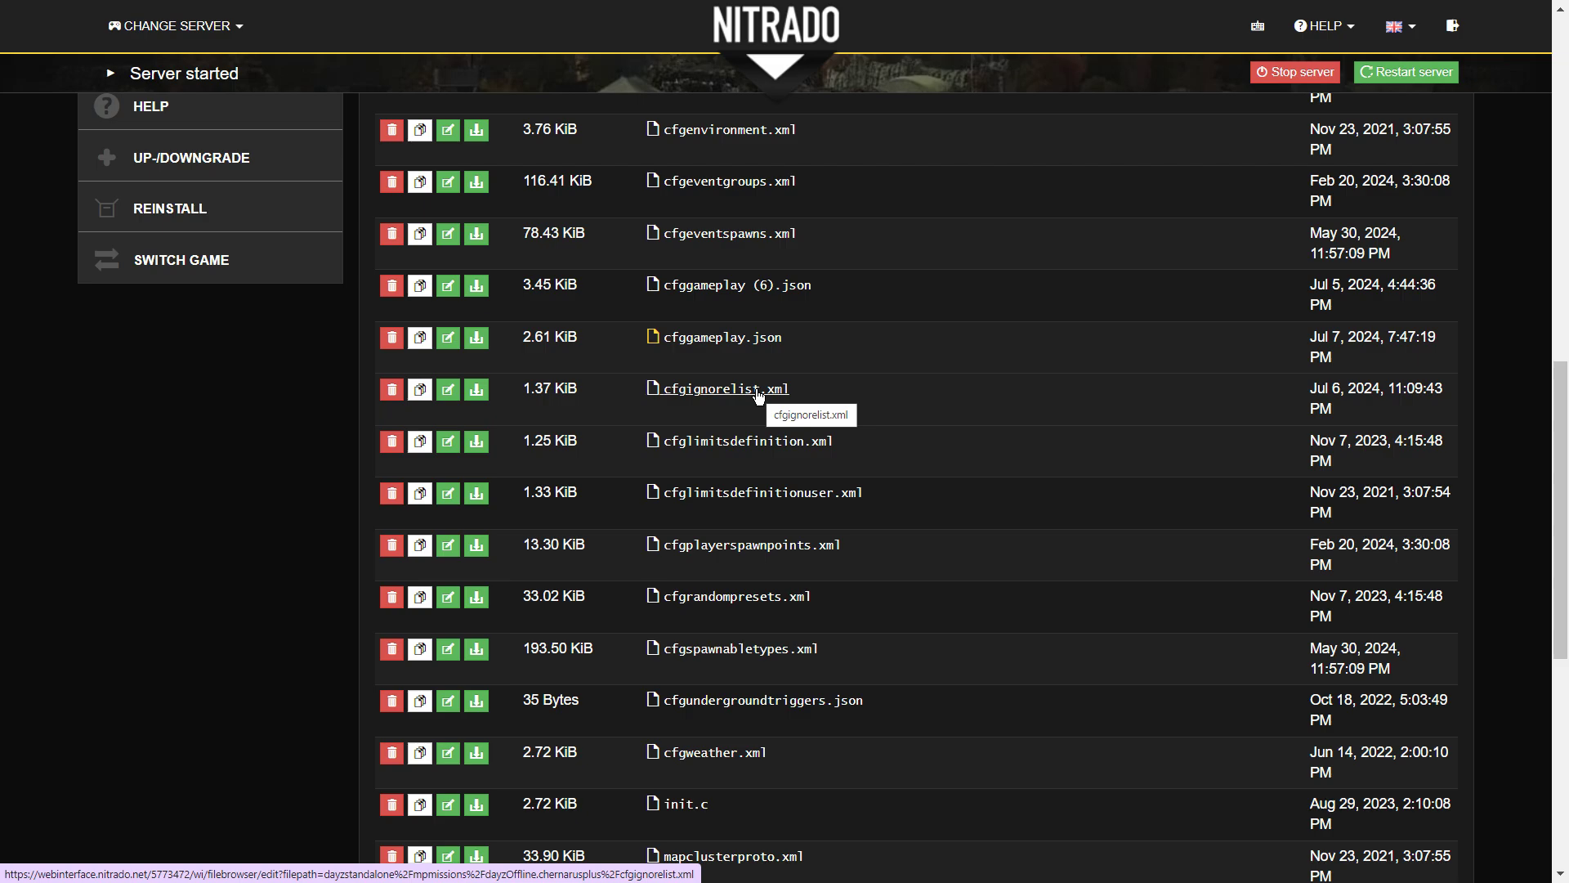
scroll(760, 397, down, 1)
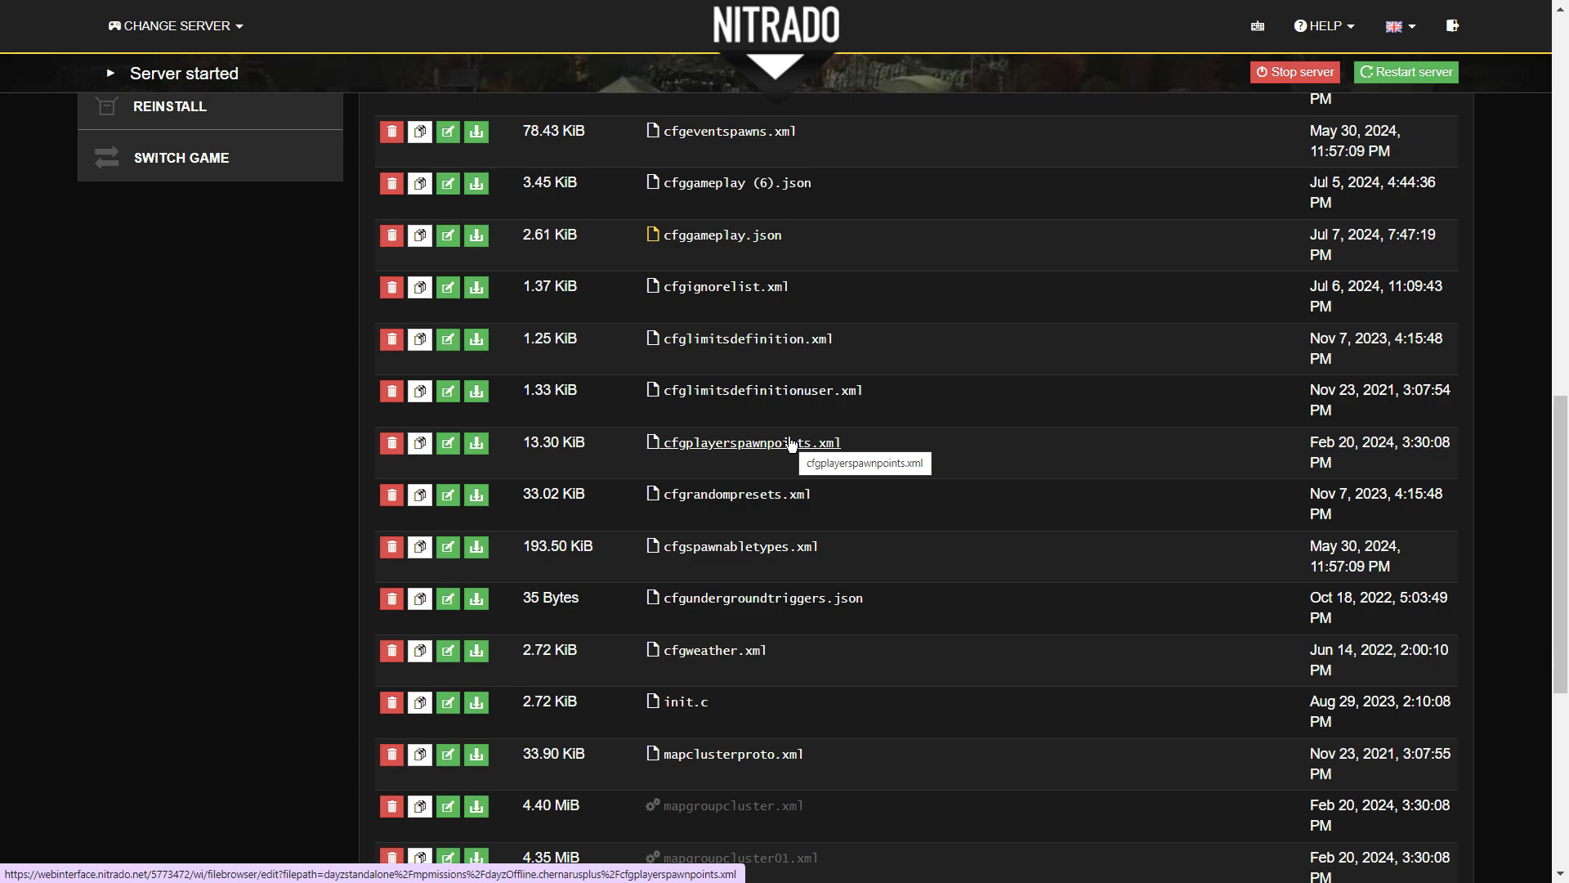
scroll(790, 445, down, 1)
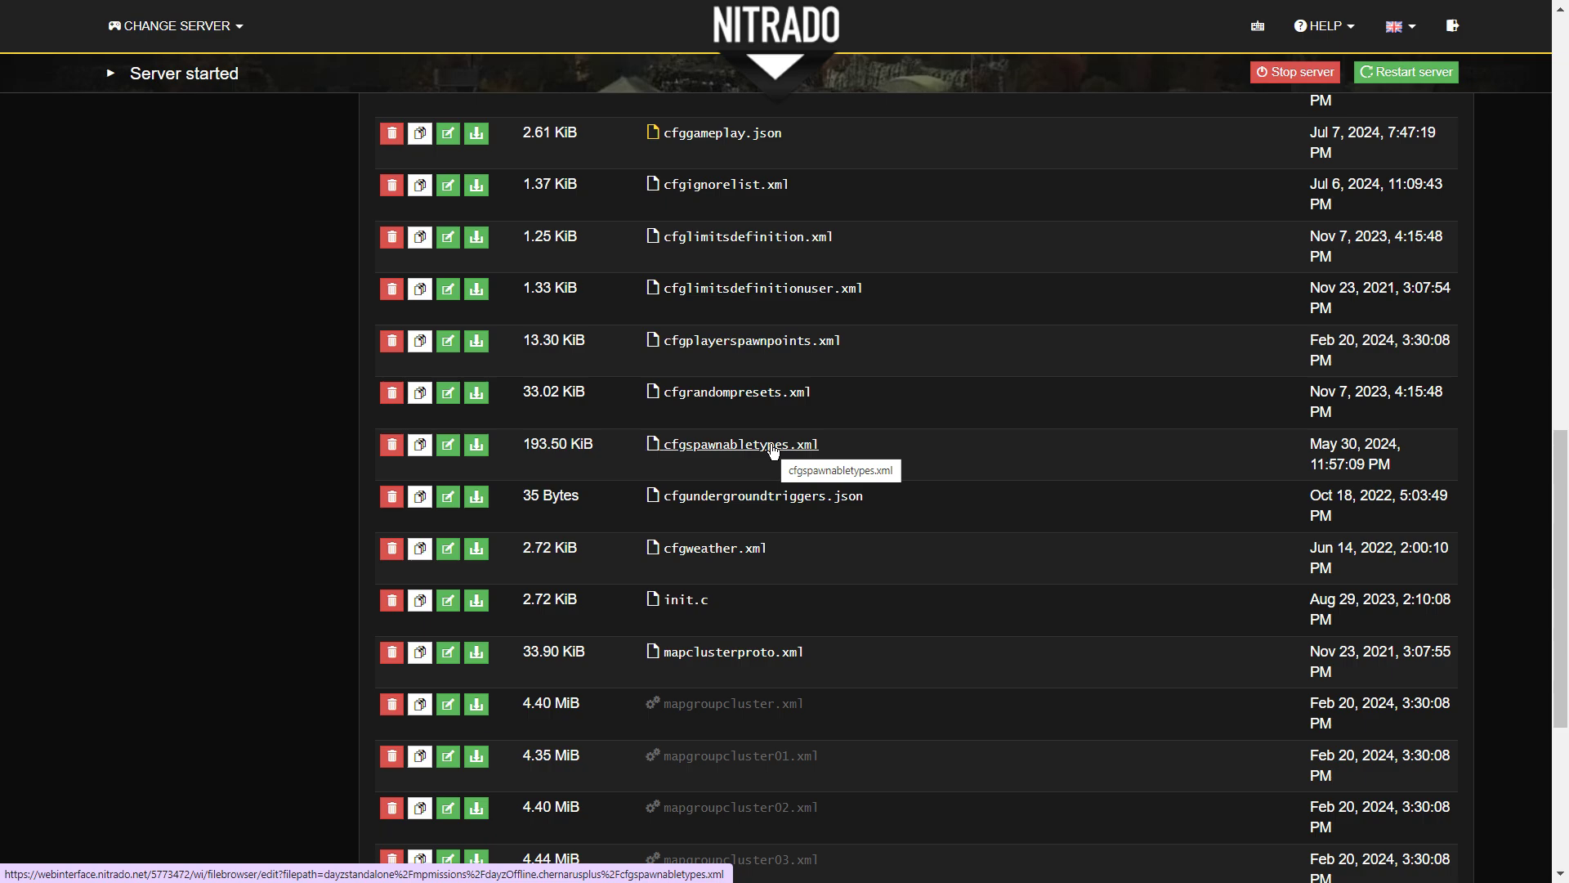
scroll(760, 457, down, 1)
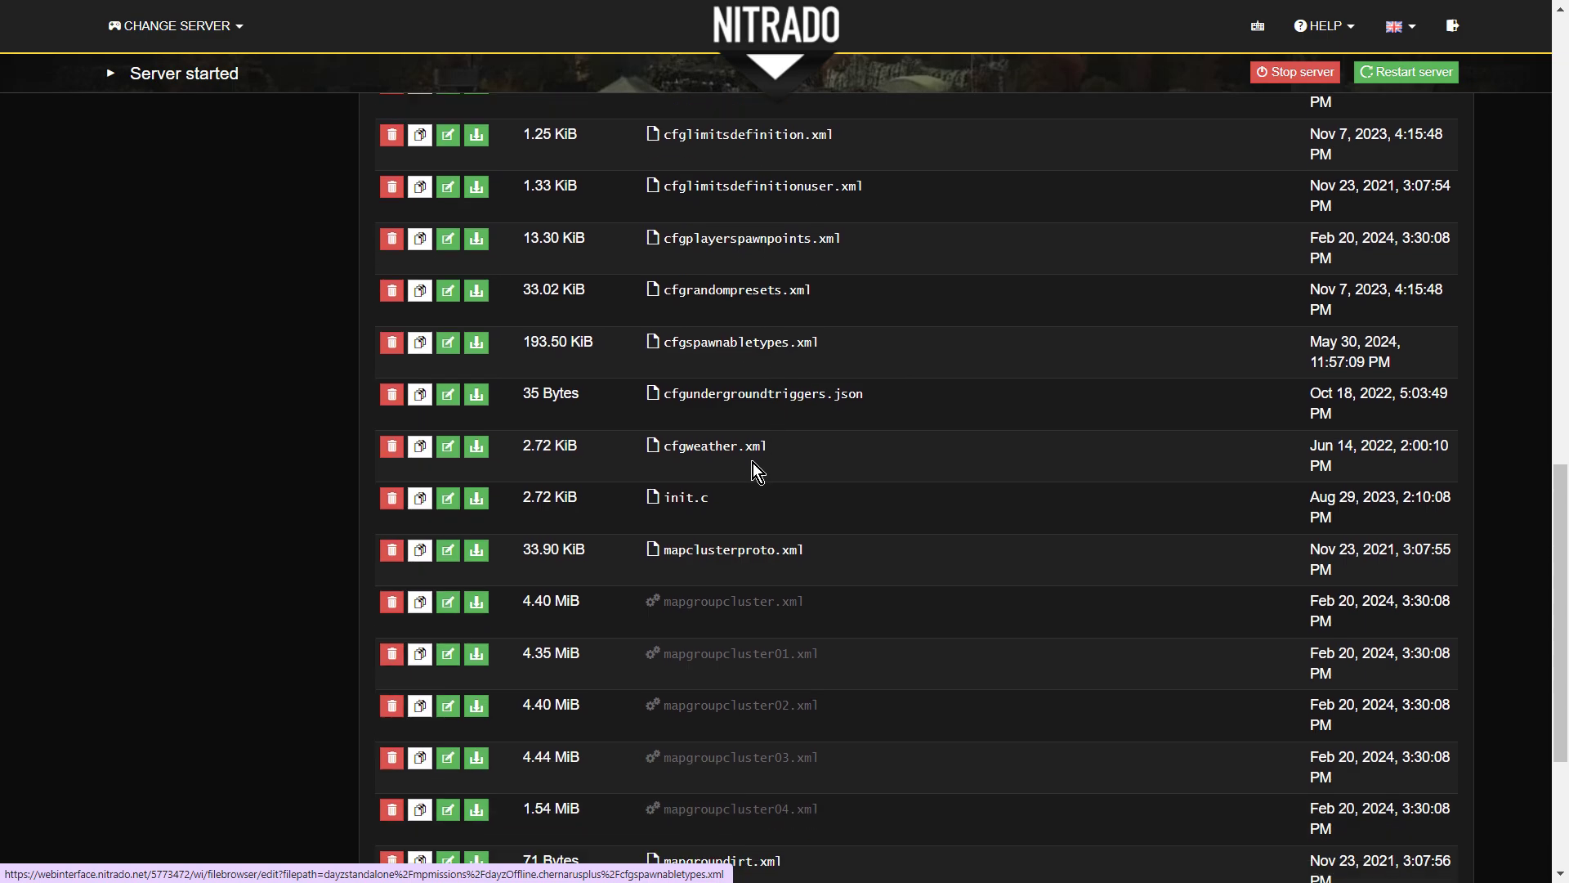
scroll(744, 446, down, 1)
scroll(760, 425, down, 1)
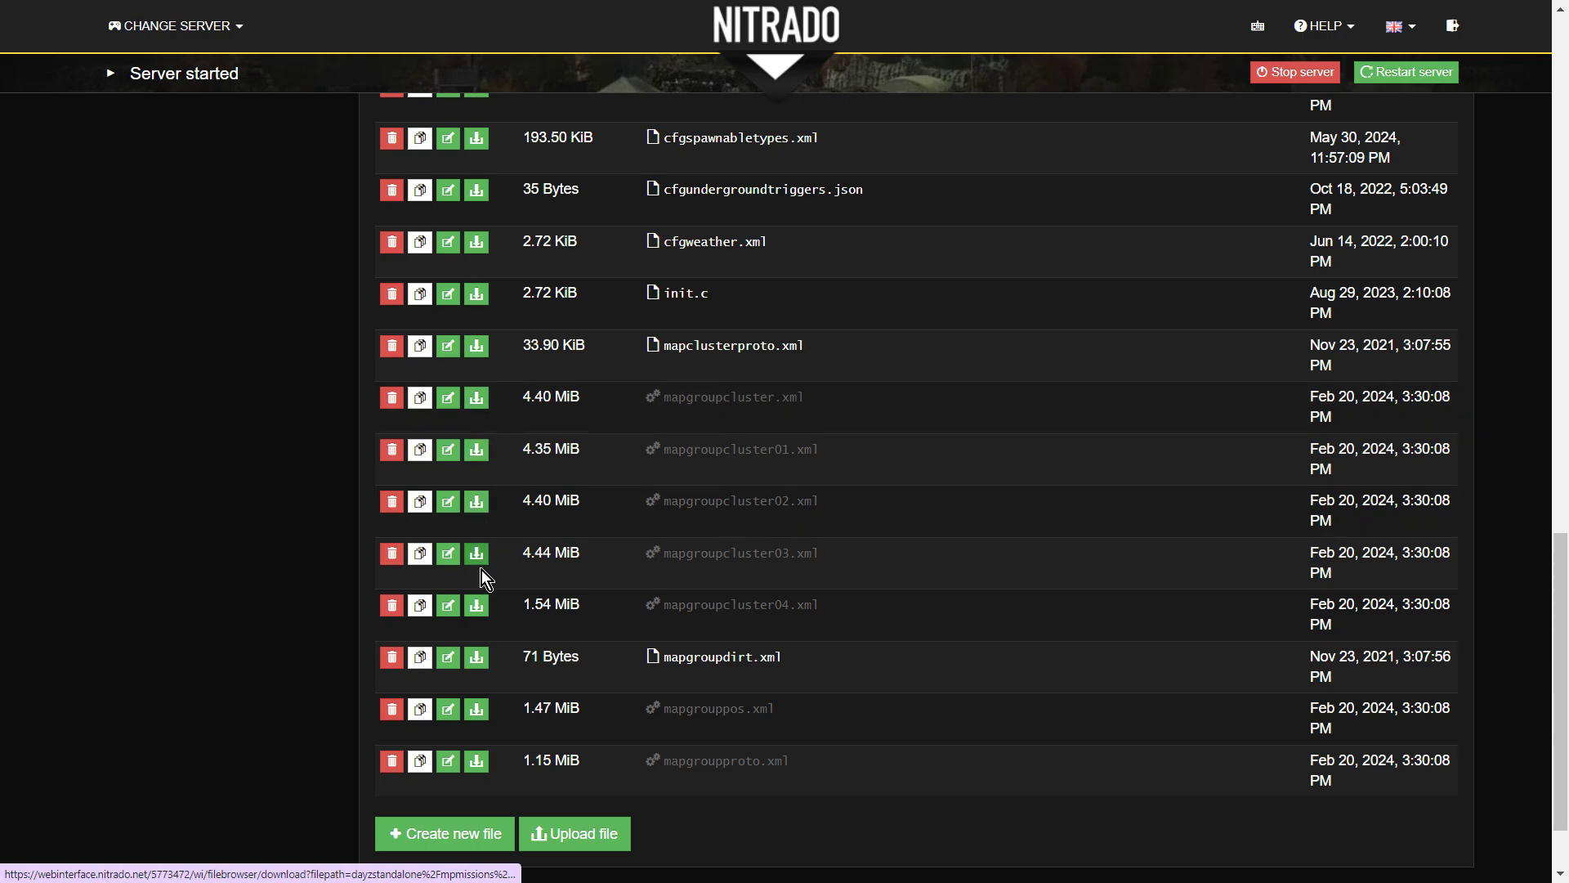
scroll(482, 581, down, 2)
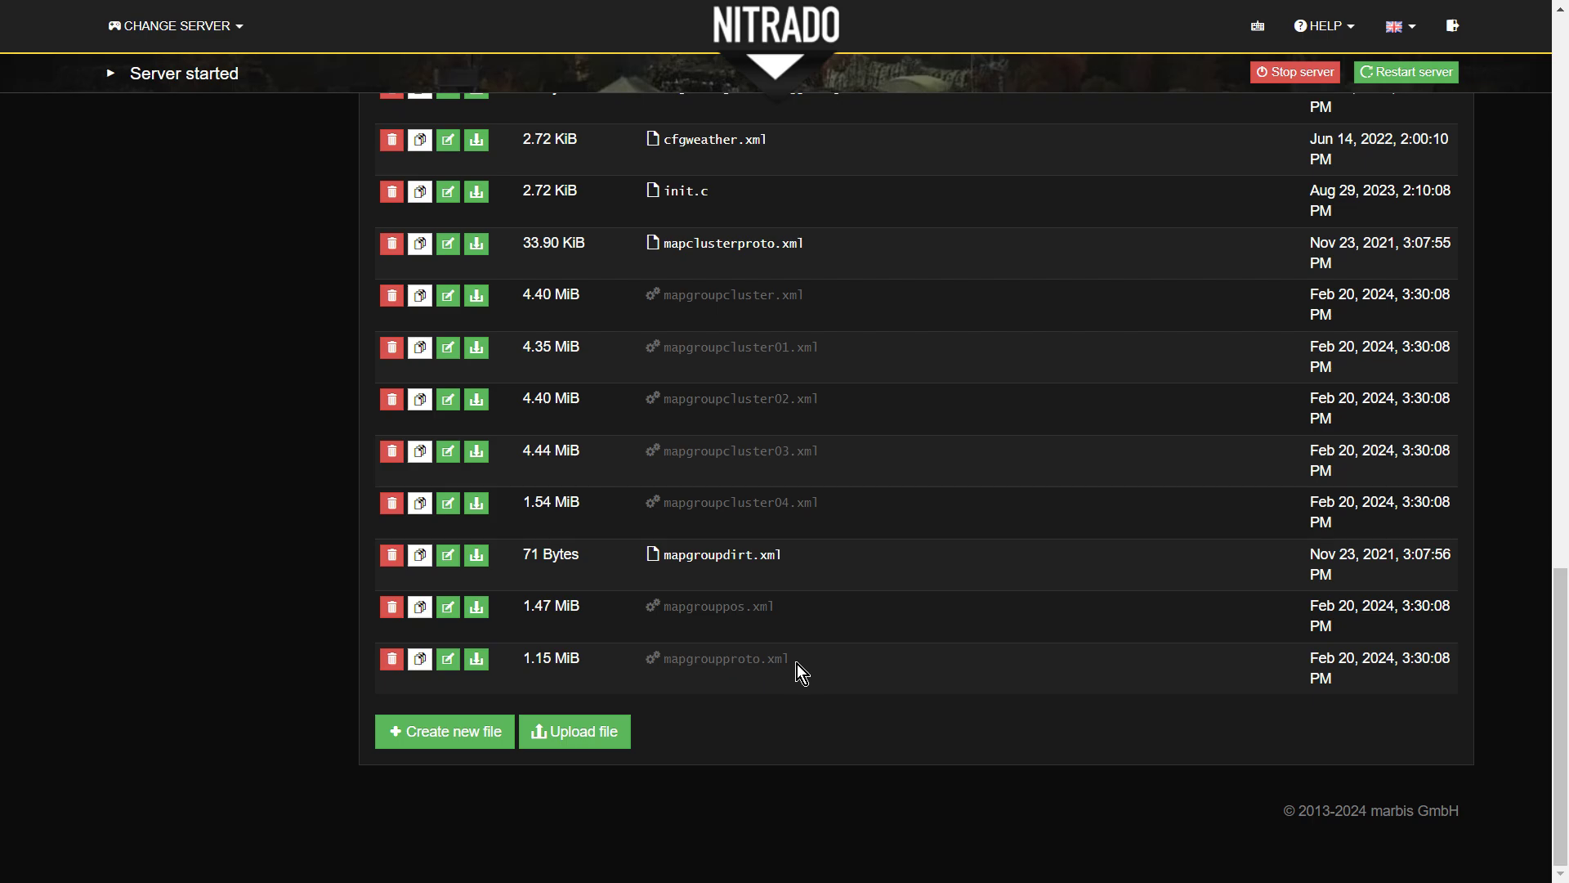
scroll(798, 664, up, 3)
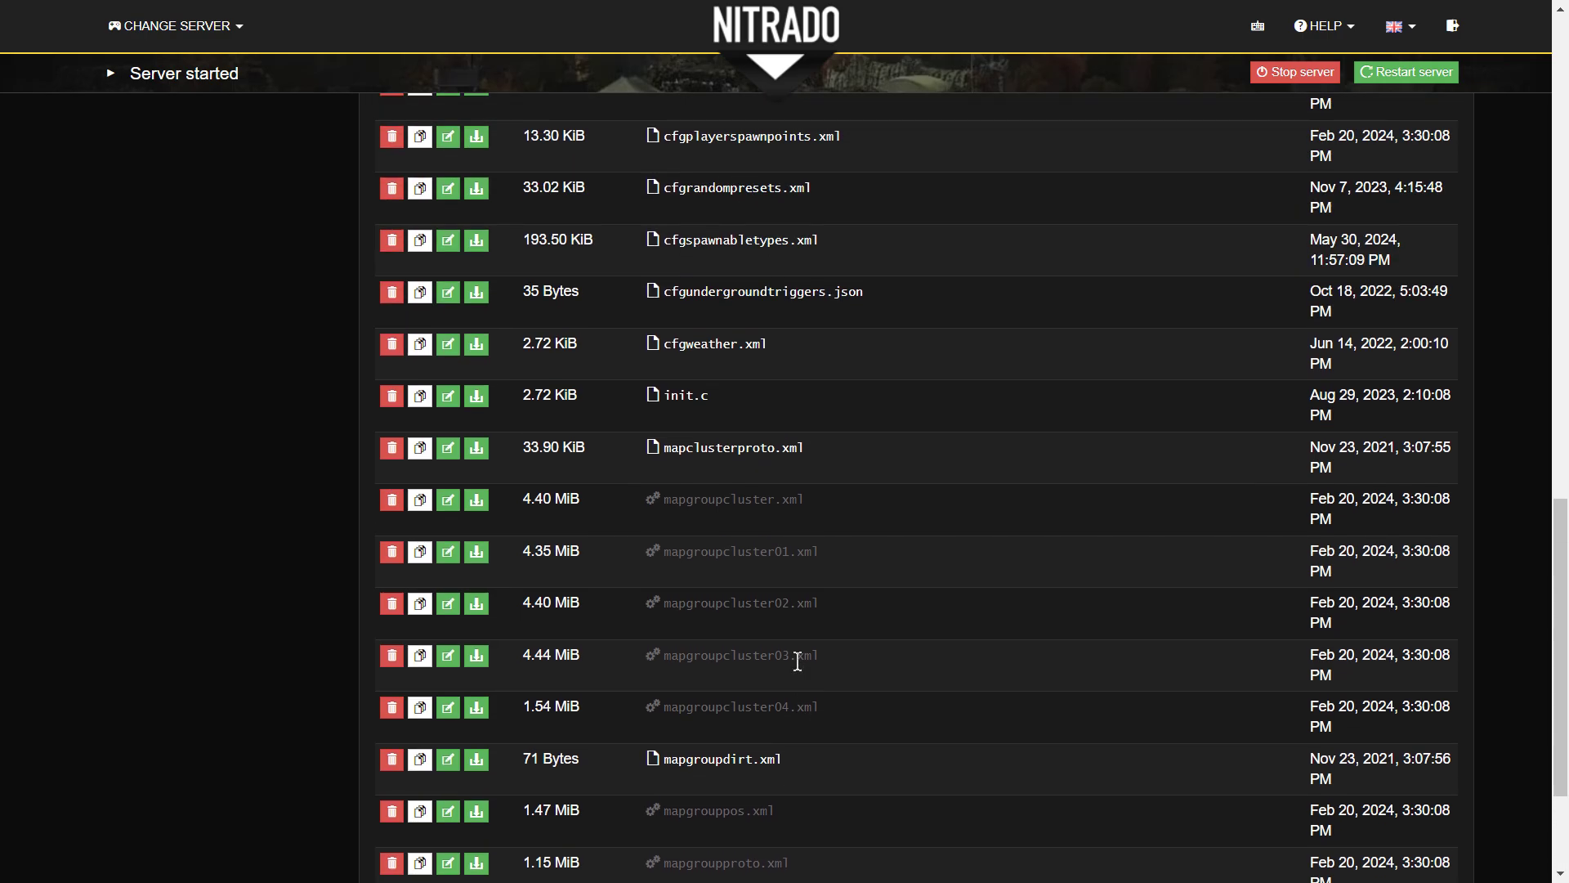
scroll(798, 662, up, 15)
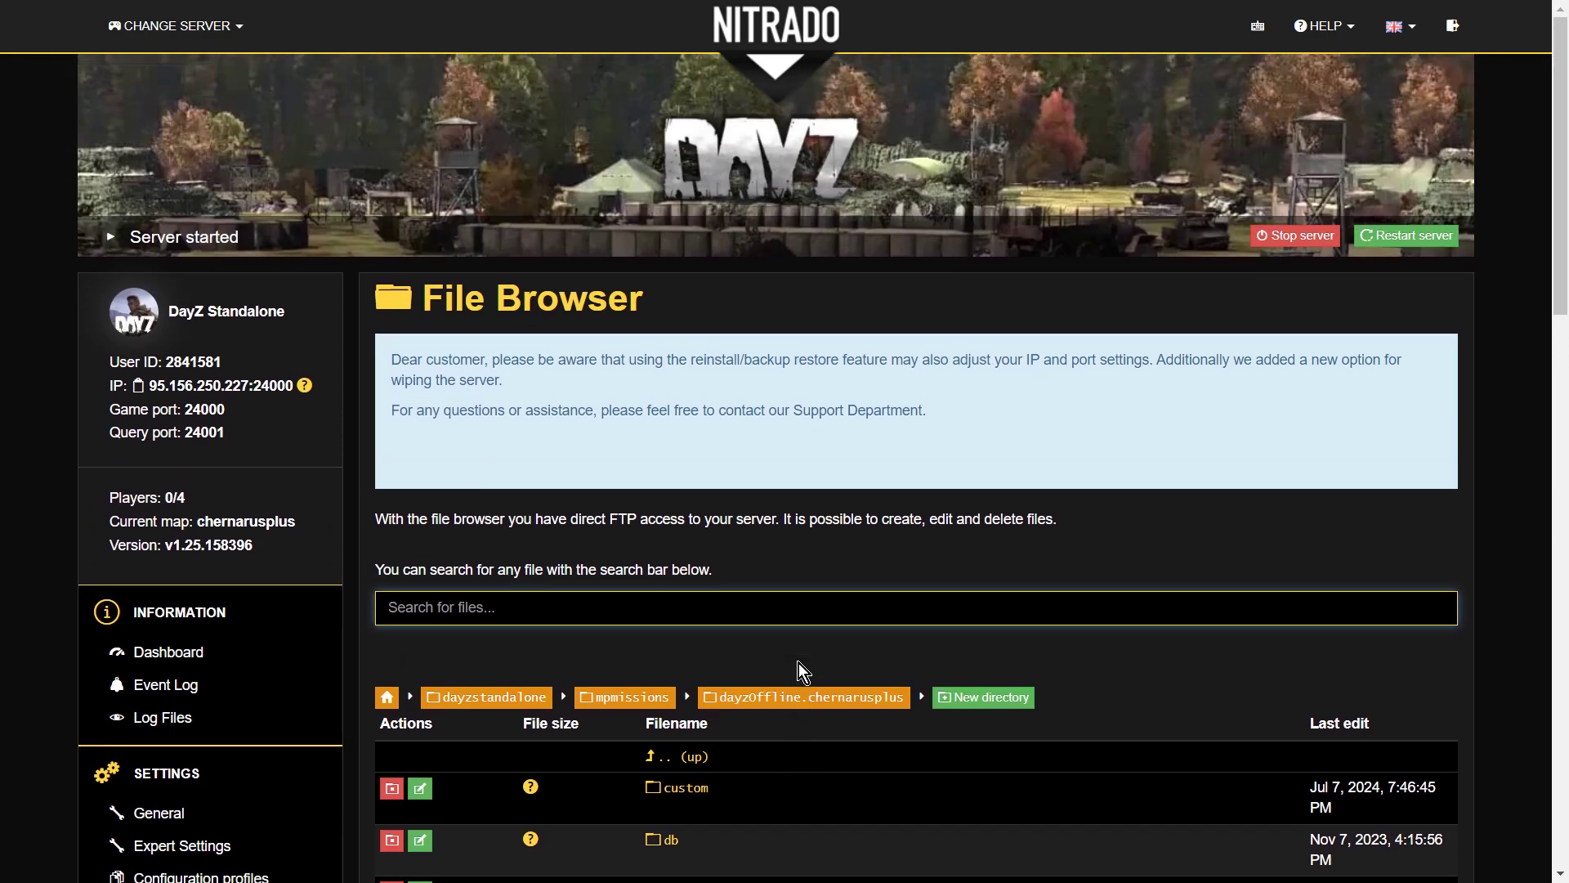
Exit fullscreen and switch to the 2024 beginners guide playlist tab on YouTube
key(F11)
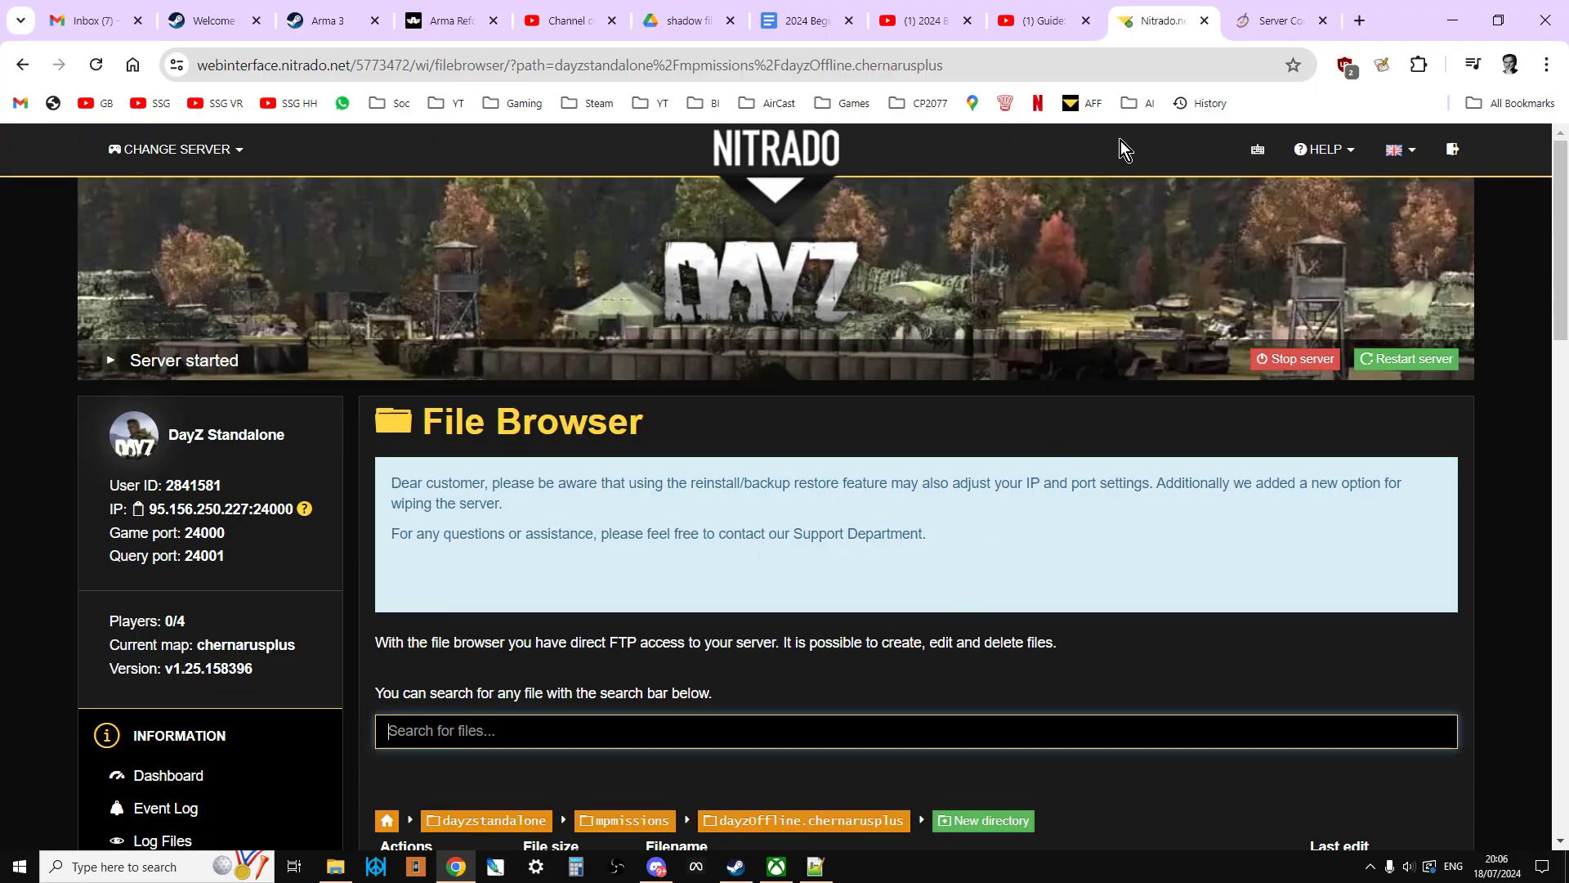
click(1041, 22)
click(936, 22)
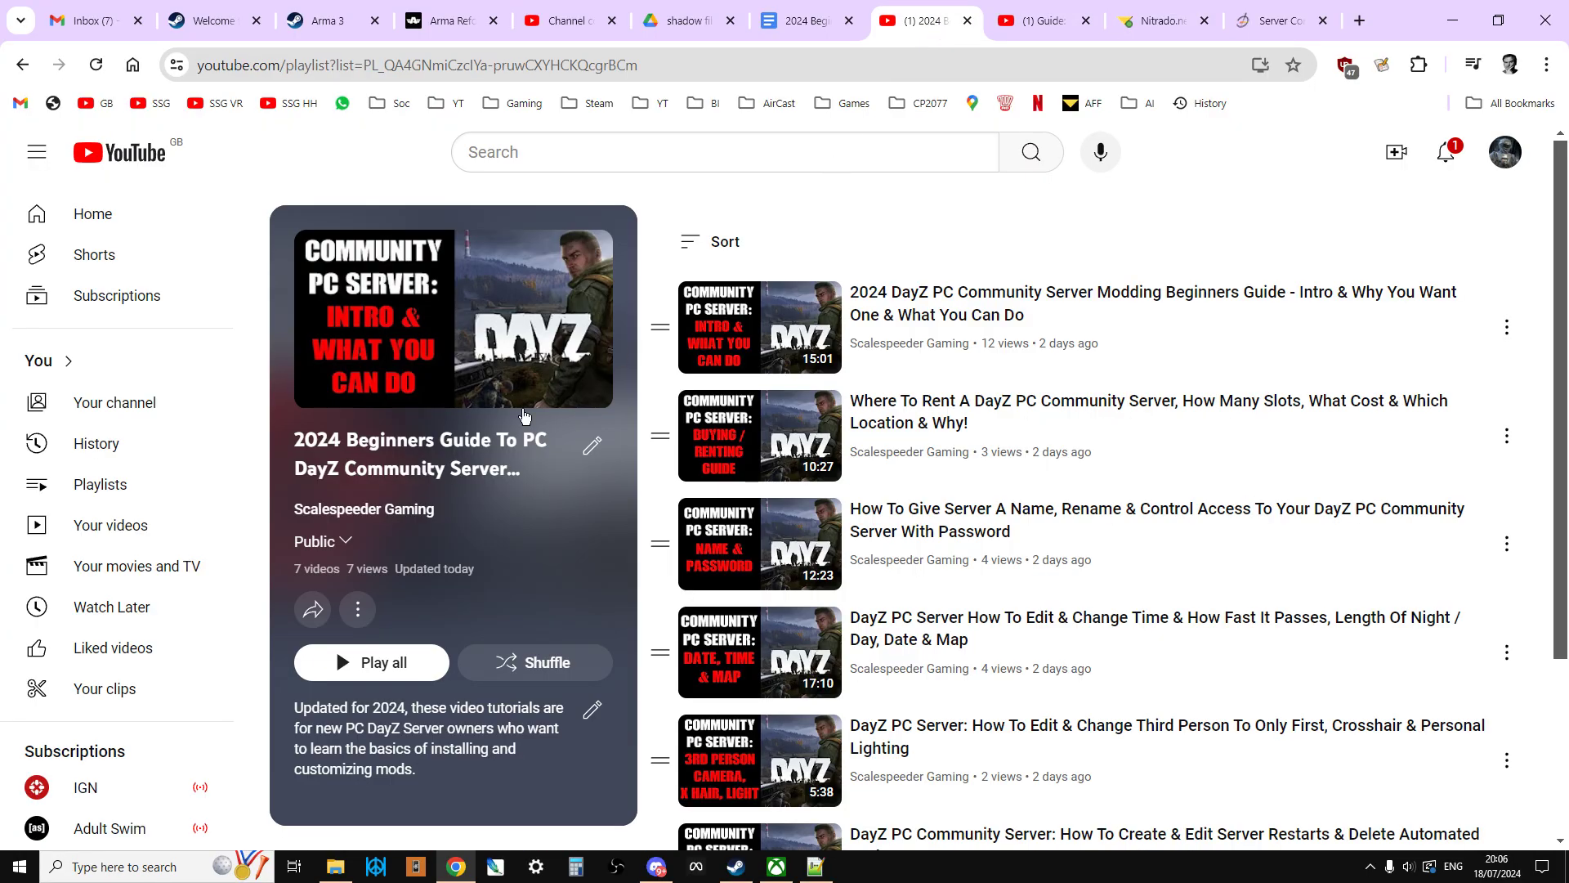